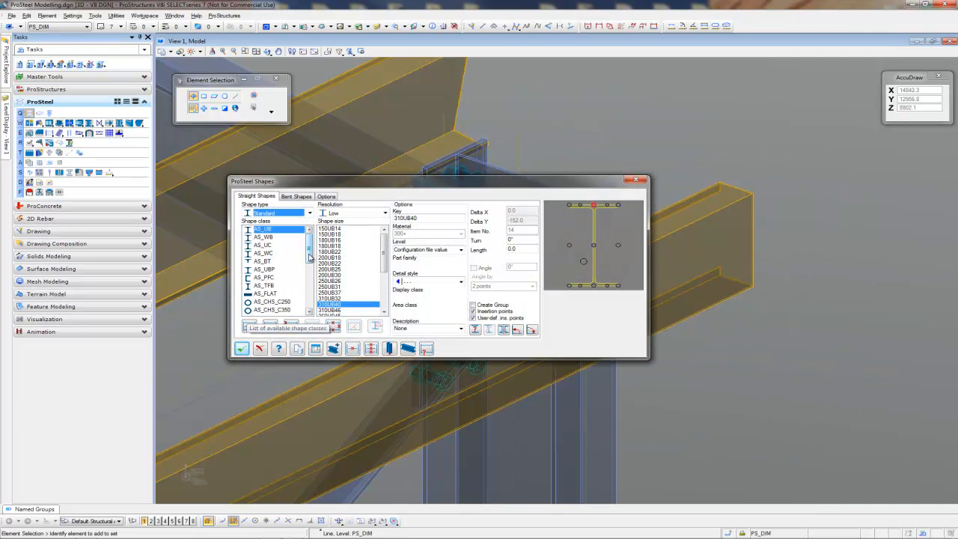
pyautogui.moveTo(309, 254); pyautogui.dragTo(309, 276)
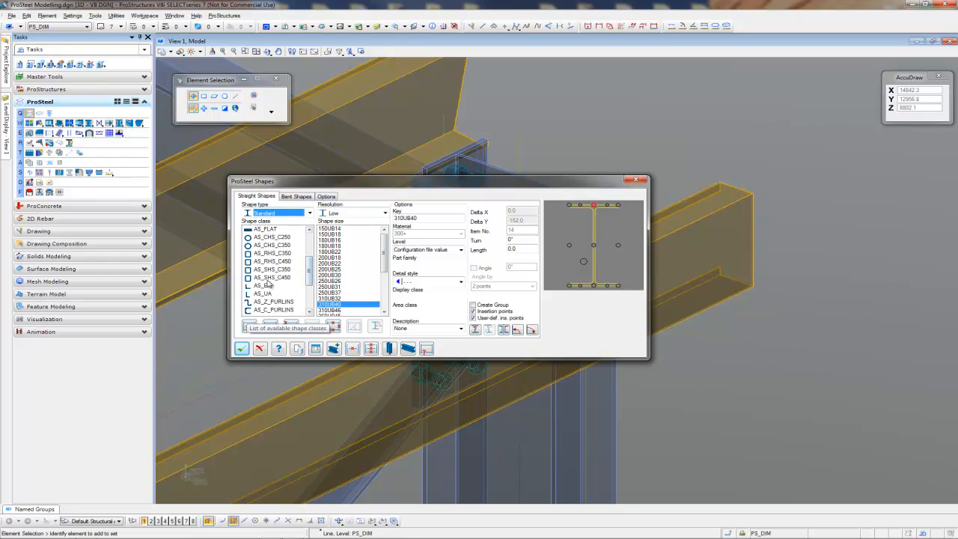
# Step: Choose a 65x5.0SHS square hollow section with centre insertion point and begin placing it
pyautogui.click(271, 277)
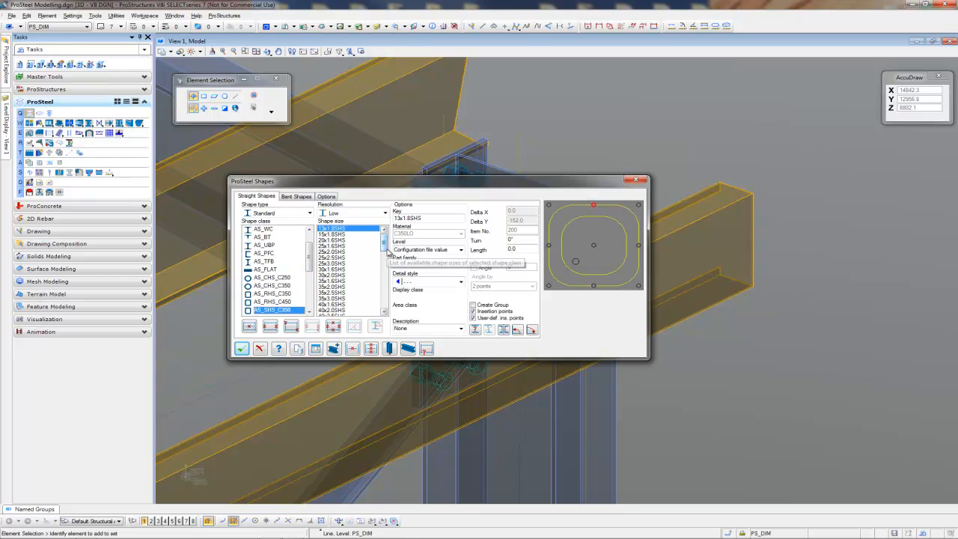
pyautogui.moveTo(383, 239); pyautogui.dragTo(385, 268)
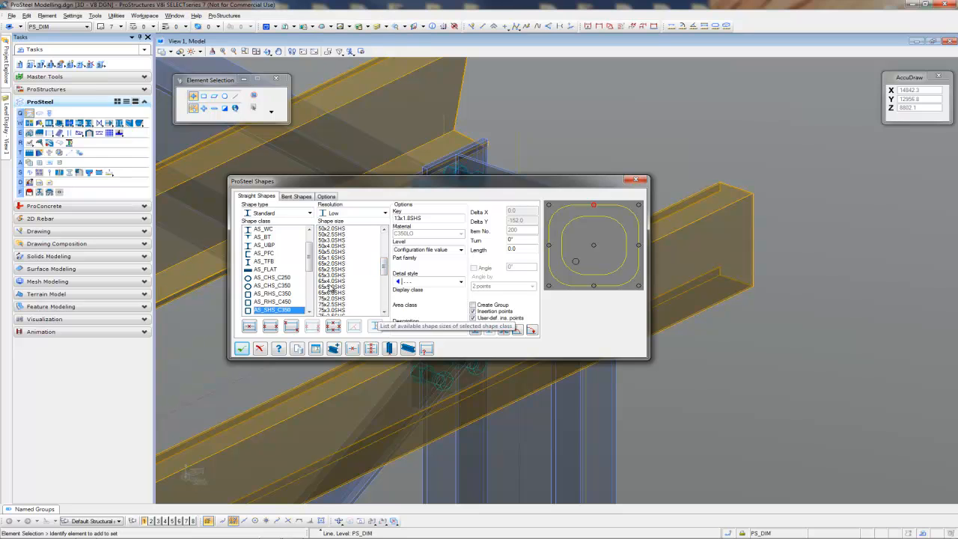
pyautogui.click(331, 291)
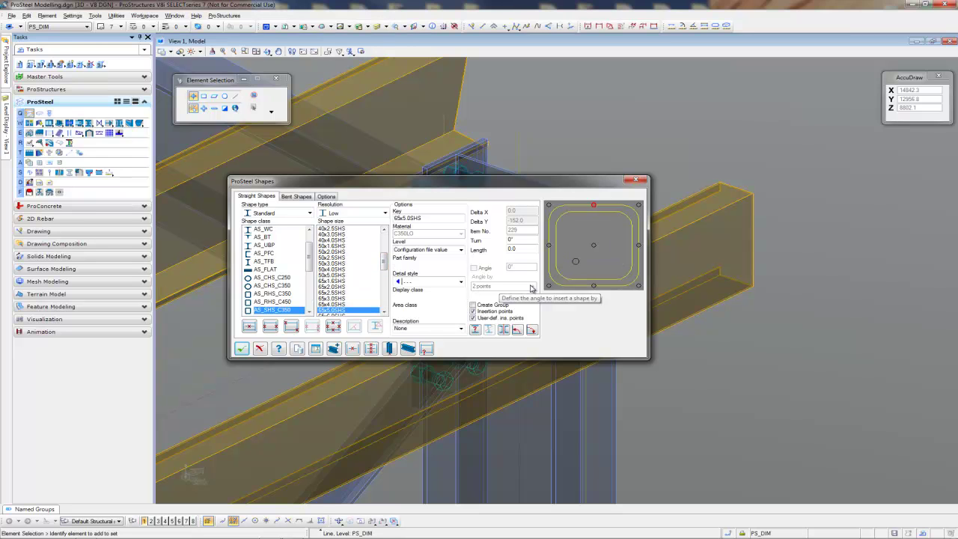
pyautogui.click(594, 248)
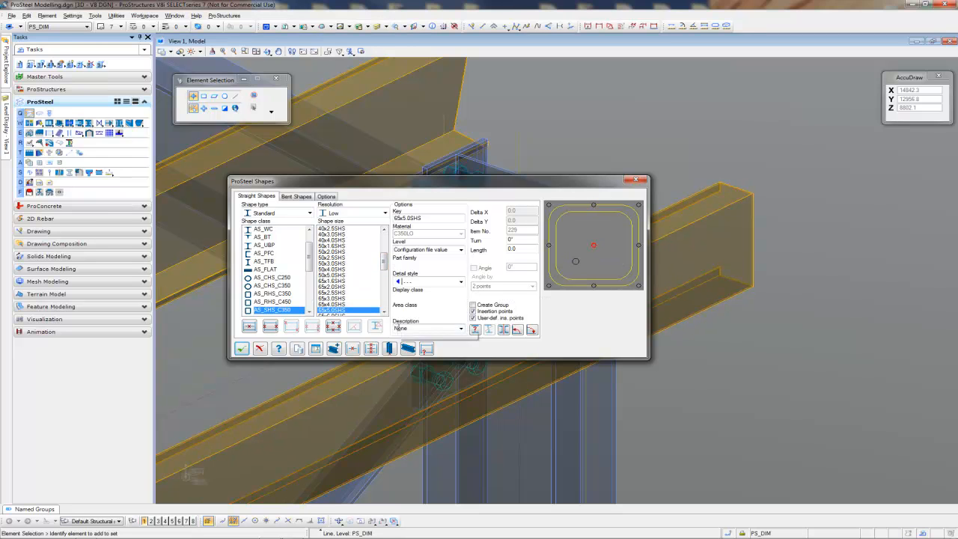
pyautogui.click(272, 326)
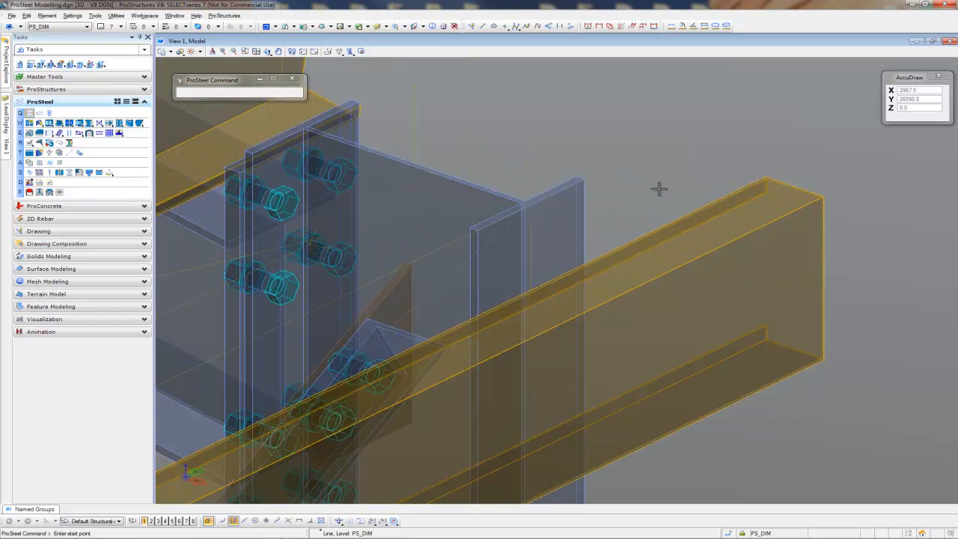
pyautogui.scroll(1, 651, 191)
pyautogui.scroll(2, 554, 124)
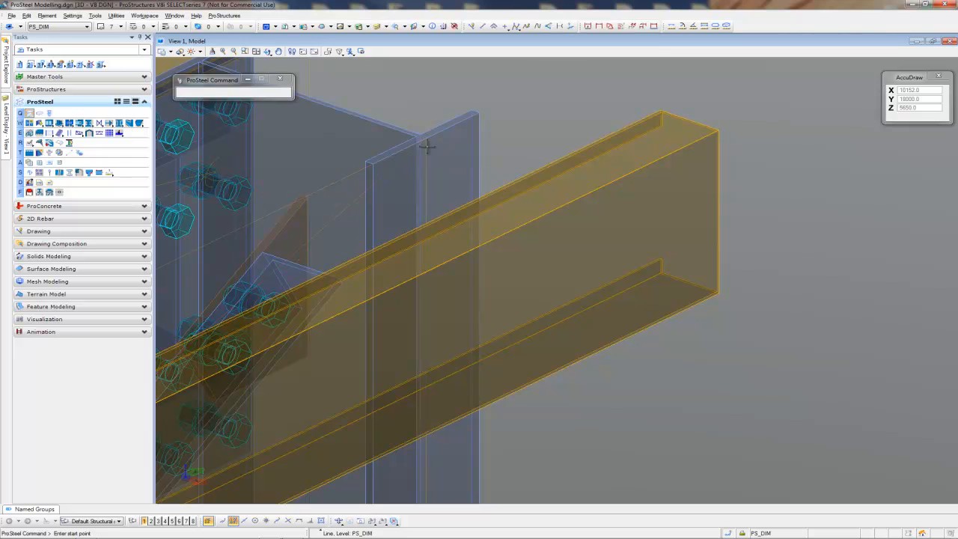
# Step: Place the SHS stub from the column plate to the purlin using the top AccuDraw plane
pyautogui.click(426, 135)
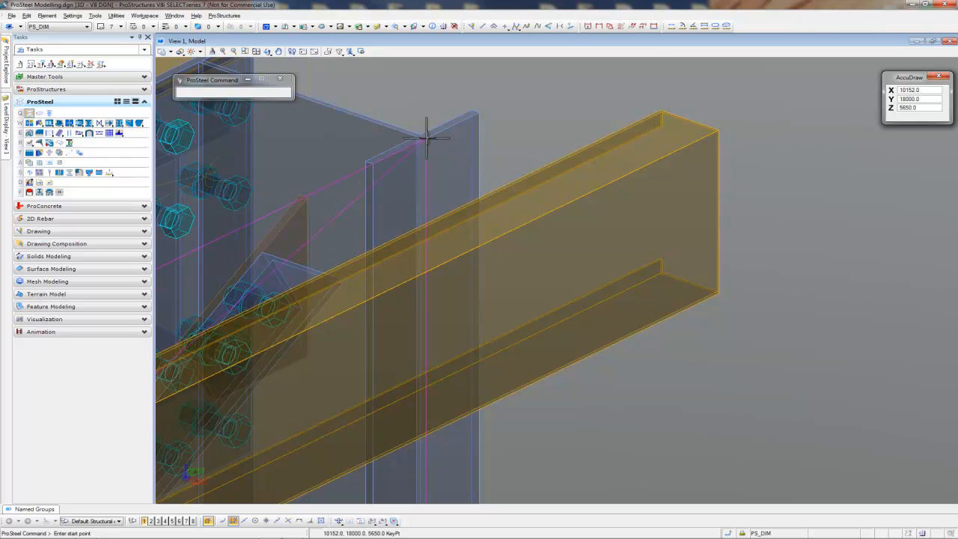
pyautogui.click(427, 136)
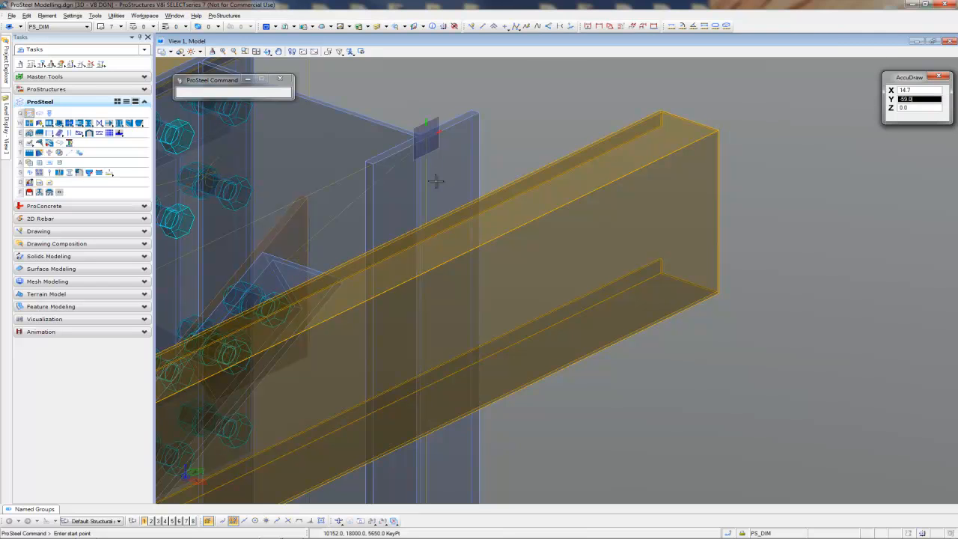
pyautogui.click(719, 210)
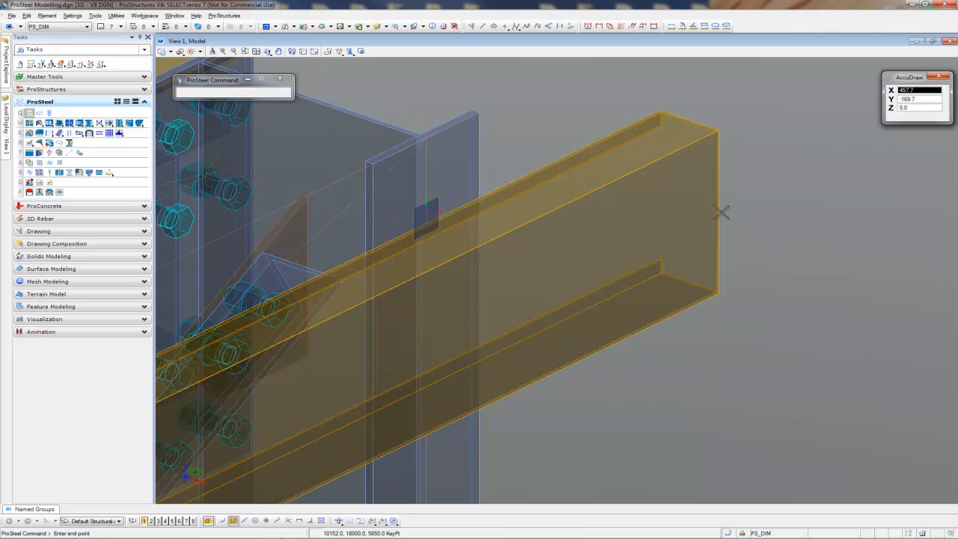
pyautogui.press('t')
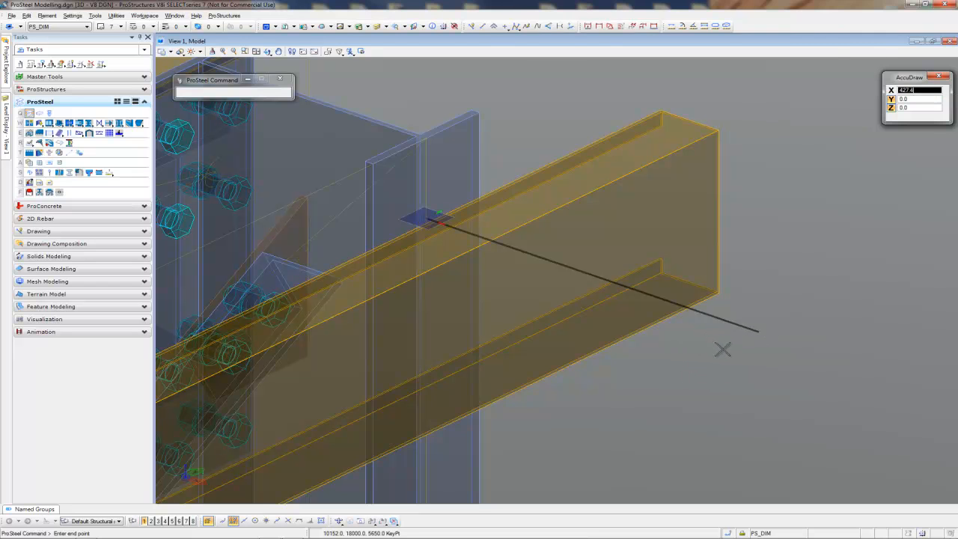
pyautogui.click(720, 212)
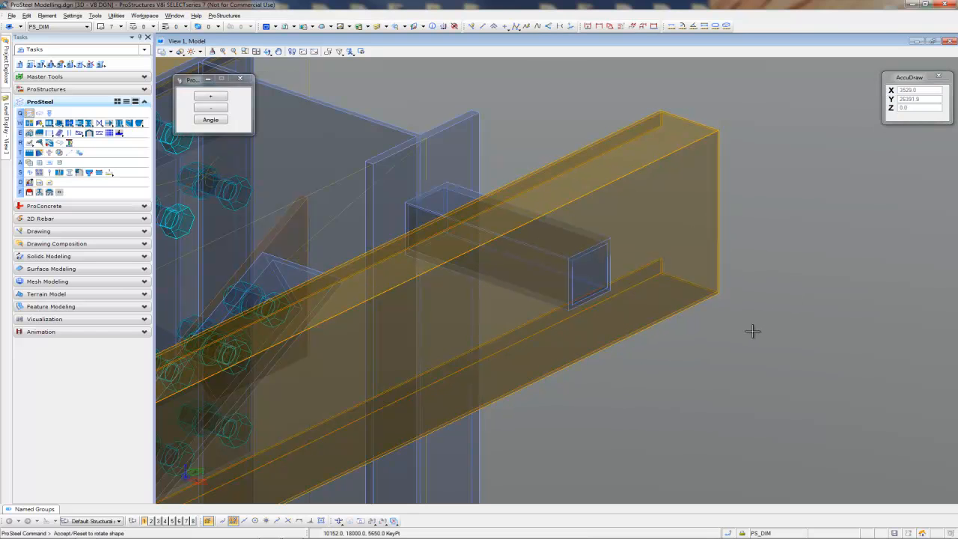
pyautogui.rightClick(752, 332)
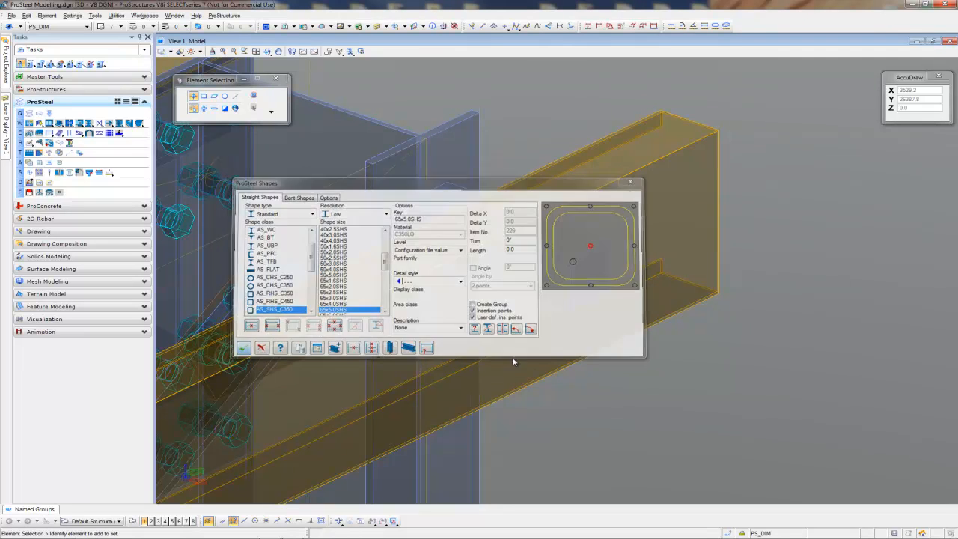
pyautogui.moveTo(645, 408)
pyautogui.keyDown('shift'); pyautogui.mouseDown(button='middle')
pyautogui.moveTo(620, 410)
pyautogui.moveTo(711, 376)
pyautogui.mouseUp(button='middle'); pyautogui.keyUp('shift')
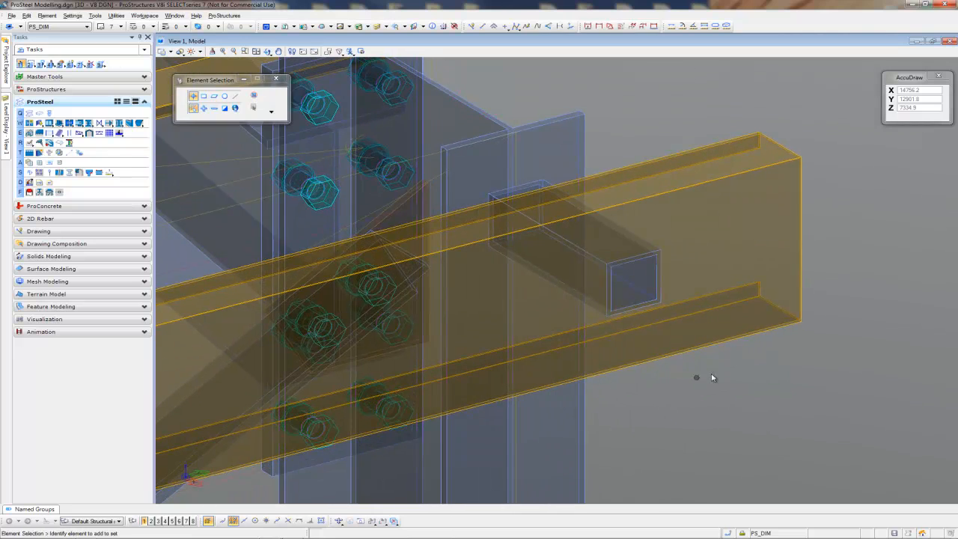
# Step: Select the SHS stub with its cleat and purlin and start a copy
pyautogui.keyDown('shift'); pyautogui.moveTo(638, 405); pyautogui.dragTo(696, 400, button='middle'); pyautogui.keyUp('shift')
pyautogui.click(684, 331)
pyautogui.scroll(-2, 688, 337)
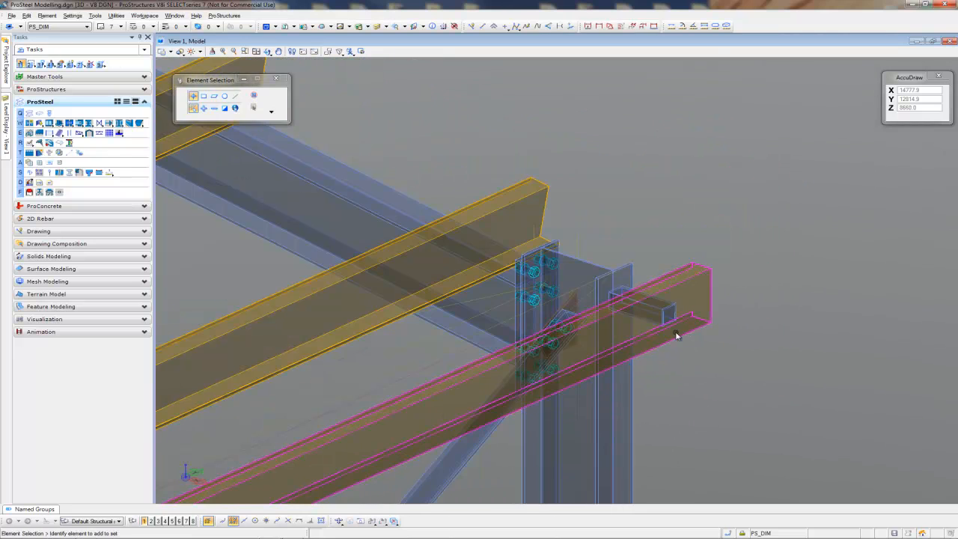
pyautogui.scroll(-5, 672, 325)
pyautogui.scroll(4, 569, 66)
pyautogui.scroll(4, 524, 98)
pyautogui.click(500, 135)
pyautogui.scroll(-5, 534, 149)
pyautogui.scroll(3, 741, 210)
pyautogui.scroll(4, 853, 212)
pyautogui.click(891, 212)
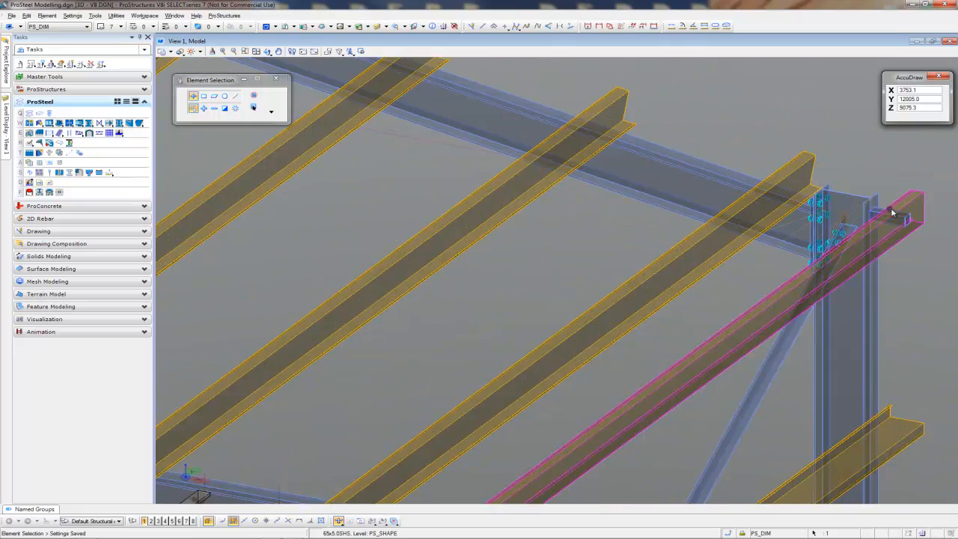
pyautogui.scroll(4, 890, 211)
pyautogui.keyDown('ctrl'); pyautogui.click(866, 210); pyautogui.keyUp('ctrl')
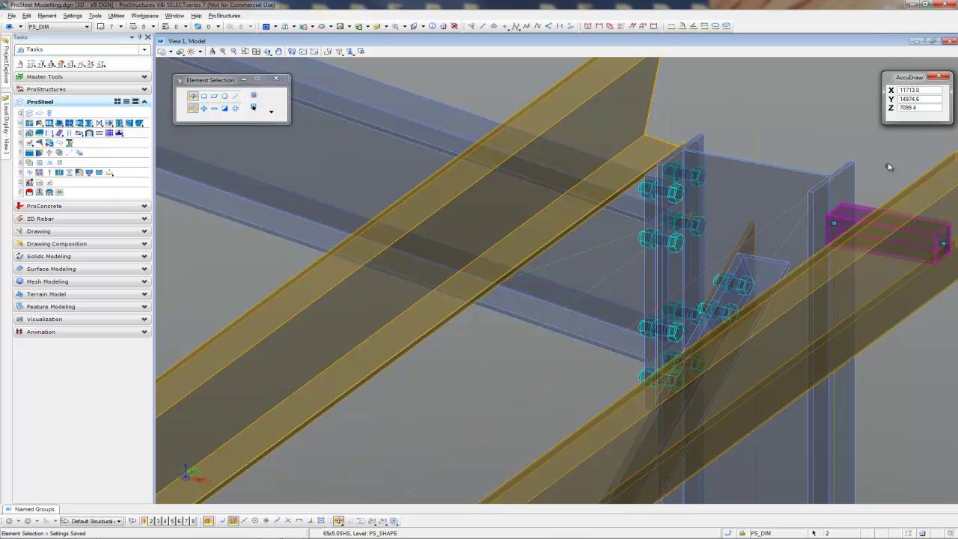
pyautogui.rightClick(832, 127)
pyautogui.click(862, 147)
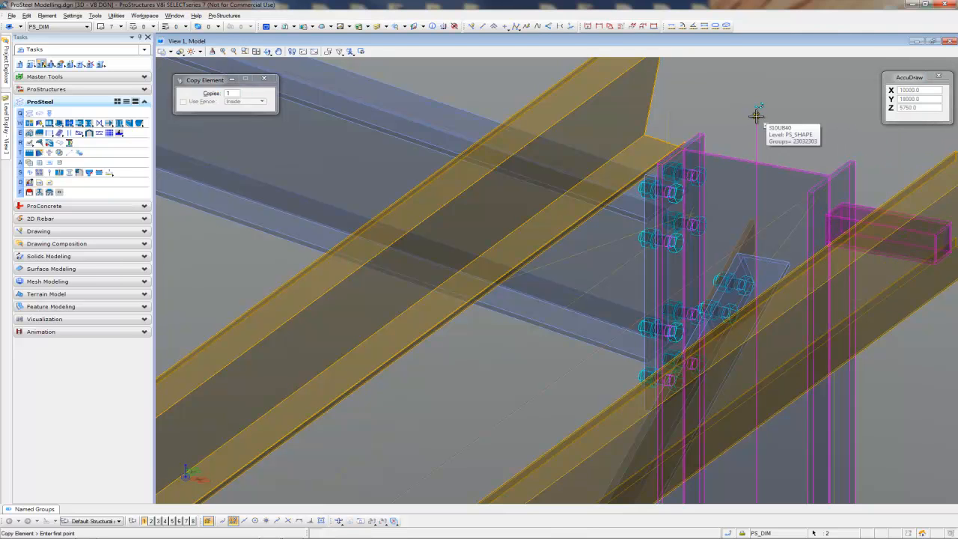
# Step: Copy the stub to the matching column connection and fit the whole shed in view
pyautogui.click(756, 114)
pyautogui.scroll(-6, 756, 150)
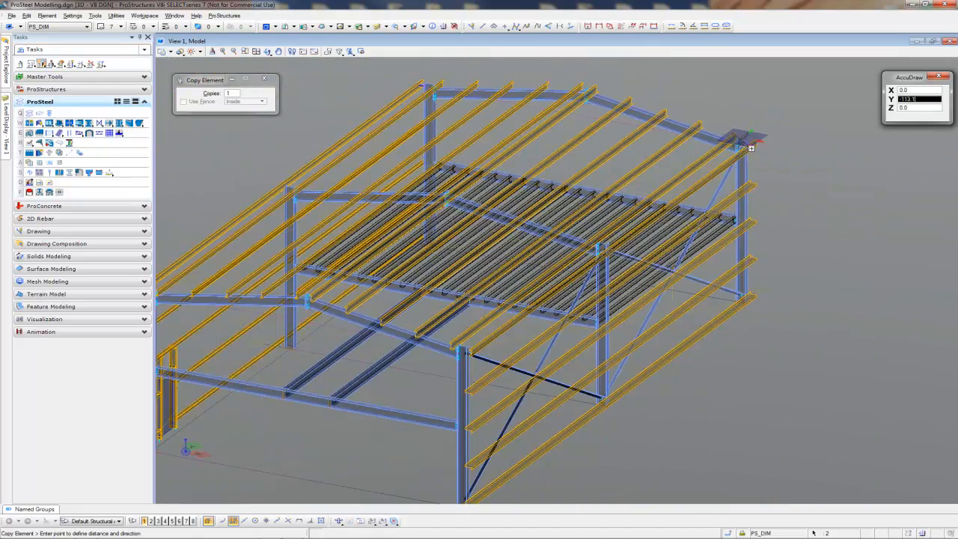
pyautogui.scroll(3, 649, 225)
pyautogui.scroll(2, 643, 187)
pyautogui.scroll(2, 628, 150)
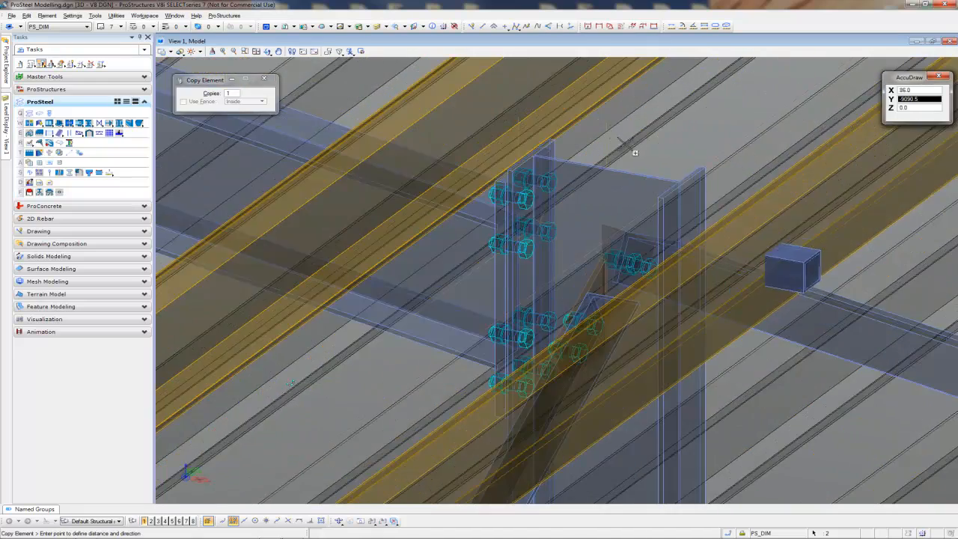
pyautogui.scroll(3, 615, 128)
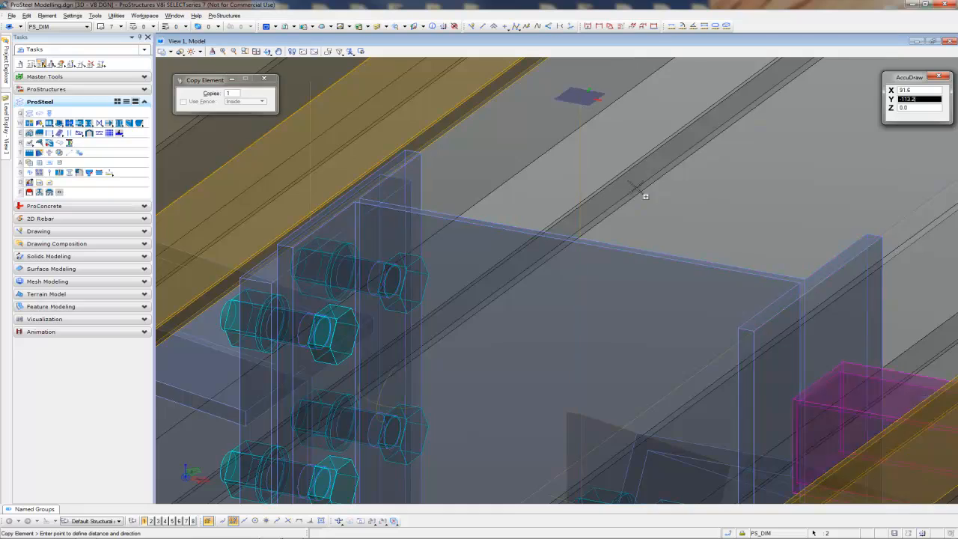
pyautogui.scroll(-3, 582, 92)
pyautogui.scroll(-3, 582, 91)
pyautogui.scroll(-2, 583, 92)
pyautogui.scroll(4, 379, 368)
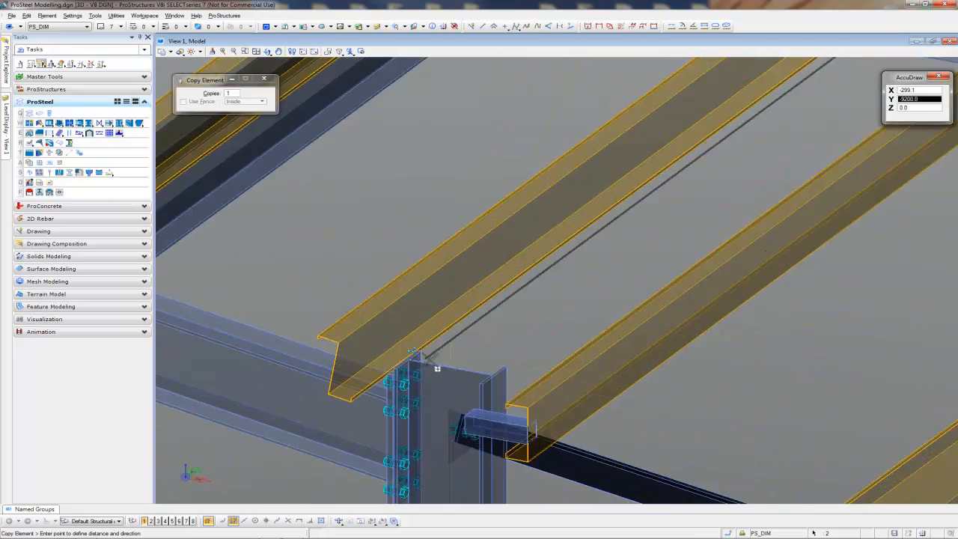
pyautogui.scroll(3, 464, 322)
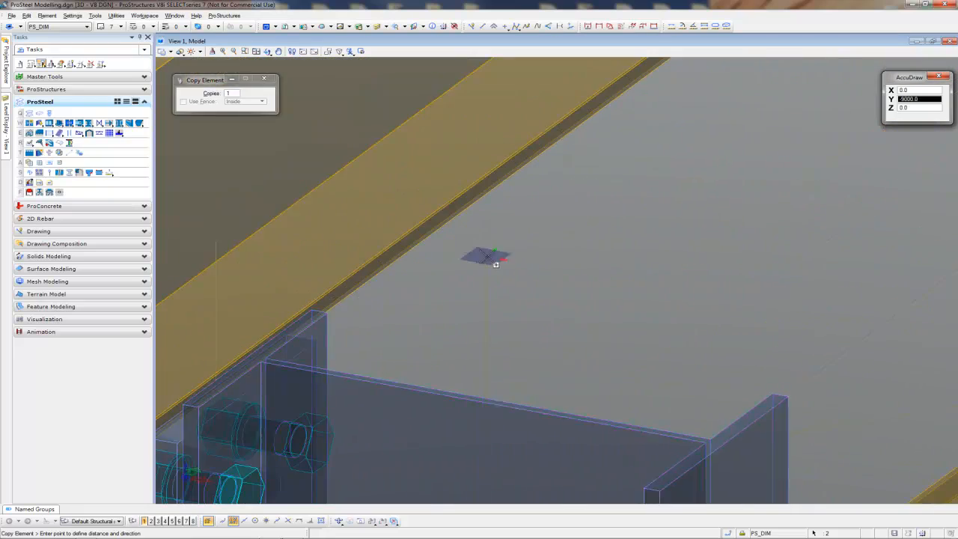
pyautogui.scroll(-3, 487, 254)
pyautogui.scroll(-3, 464, 299)
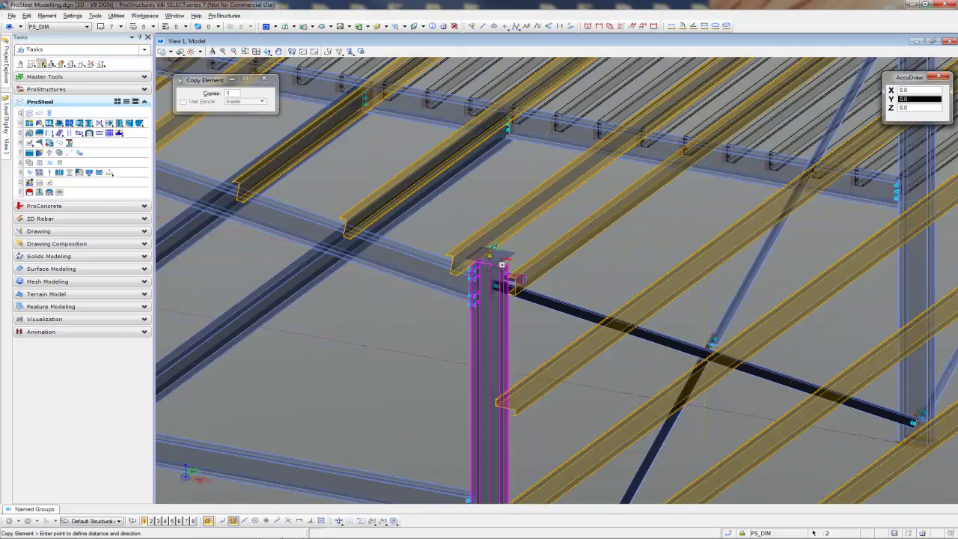
pyautogui.rightClick(437, 327)
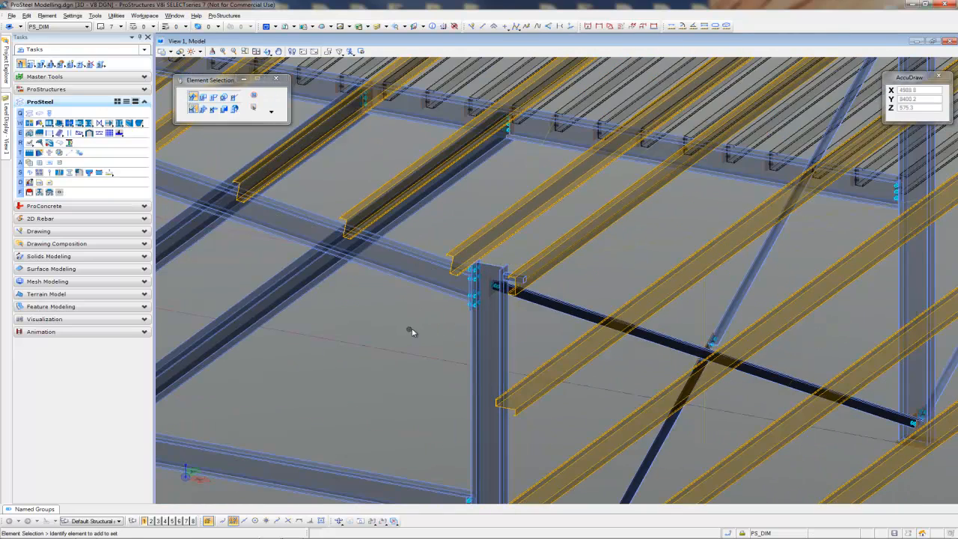
pyautogui.scroll(-2, 408, 332)
pyautogui.scroll(-3, 464, 329)
pyautogui.scroll(-2, 524, 352)
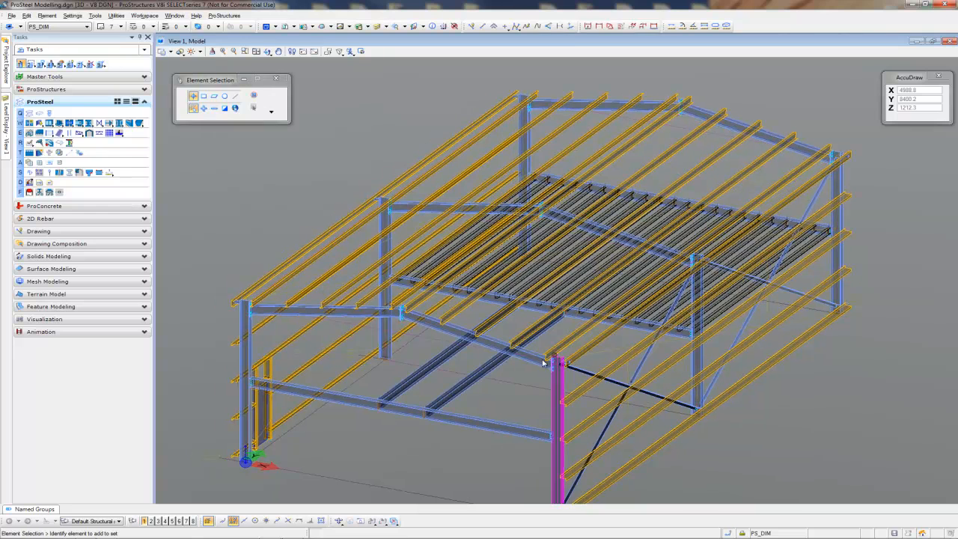
pyautogui.click(338, 521)
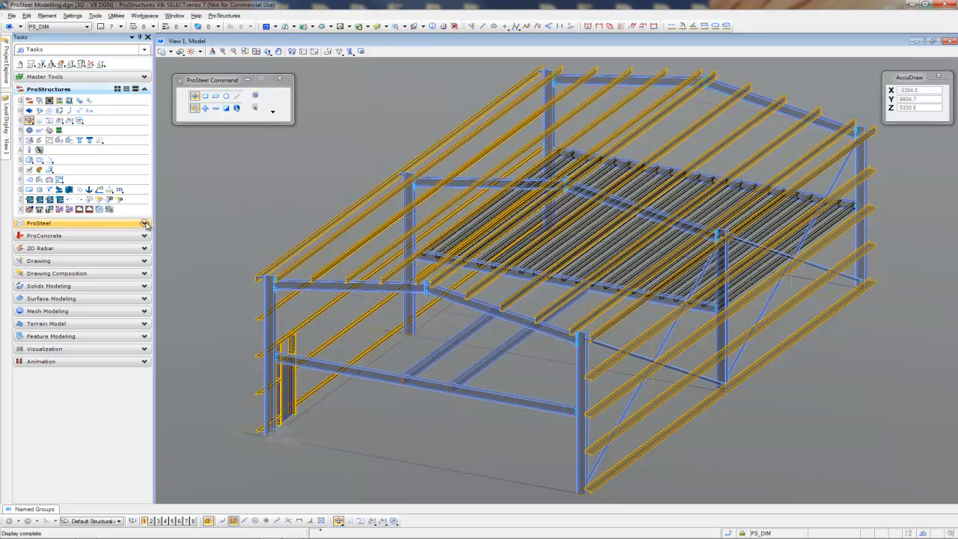
# Step: Create an endplate joining the SHS stub to the purlin as its support
pyautogui.click(38, 223)
pyautogui.click(49, 124)
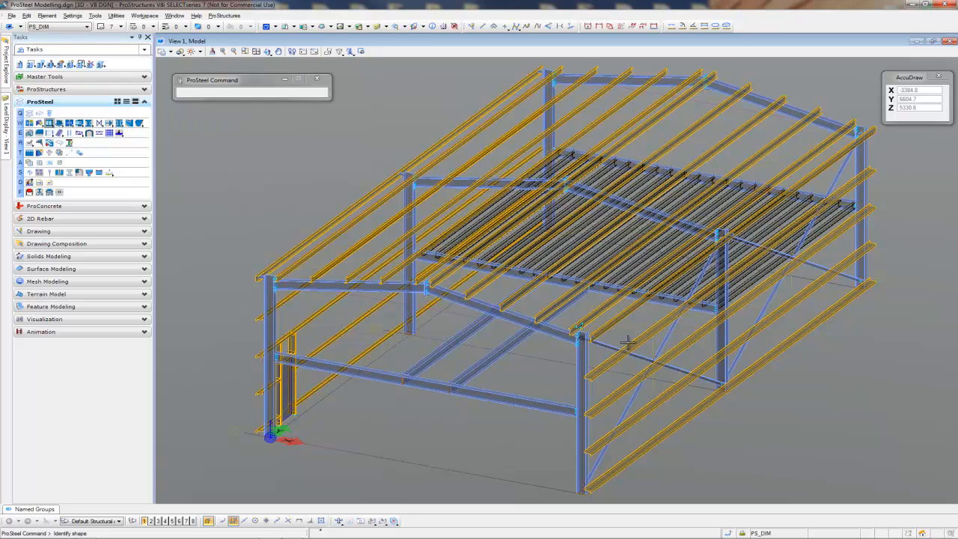
pyautogui.scroll(4, 604, 352)
pyautogui.scroll(2, 554, 327)
pyautogui.scroll(2, 511, 345)
pyautogui.scroll(2, 509, 340)
pyautogui.scroll(-2, 505, 332)
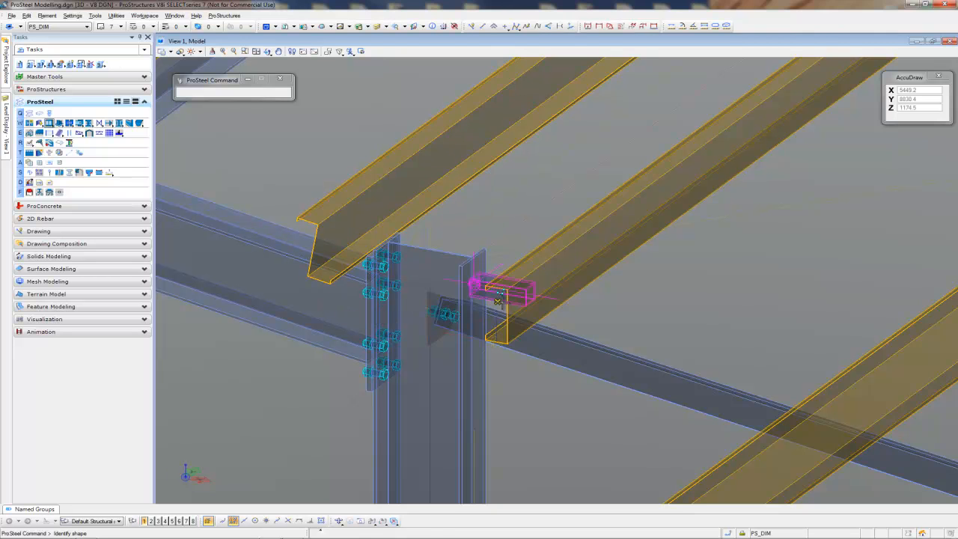
pyautogui.click(498, 292)
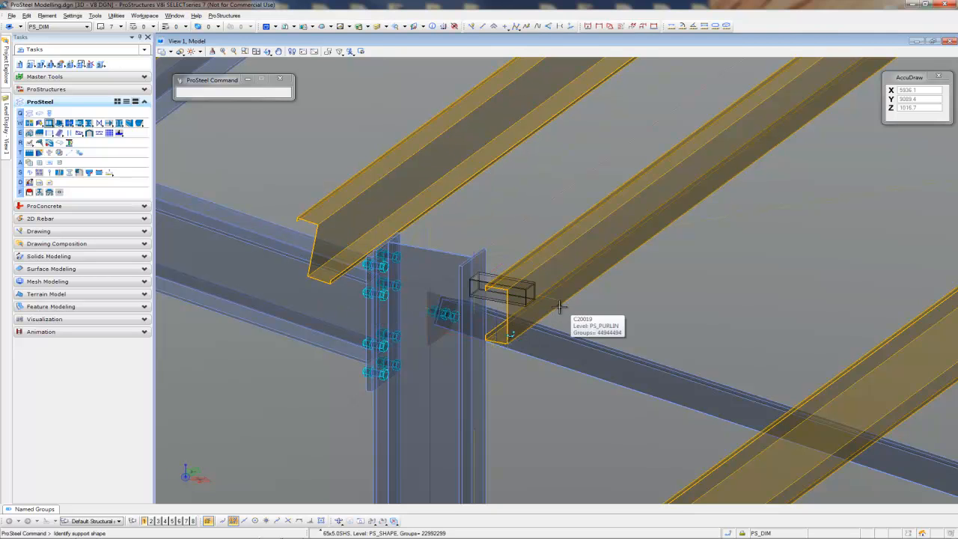
pyautogui.click(559, 306)
pyautogui.click(666, 312)
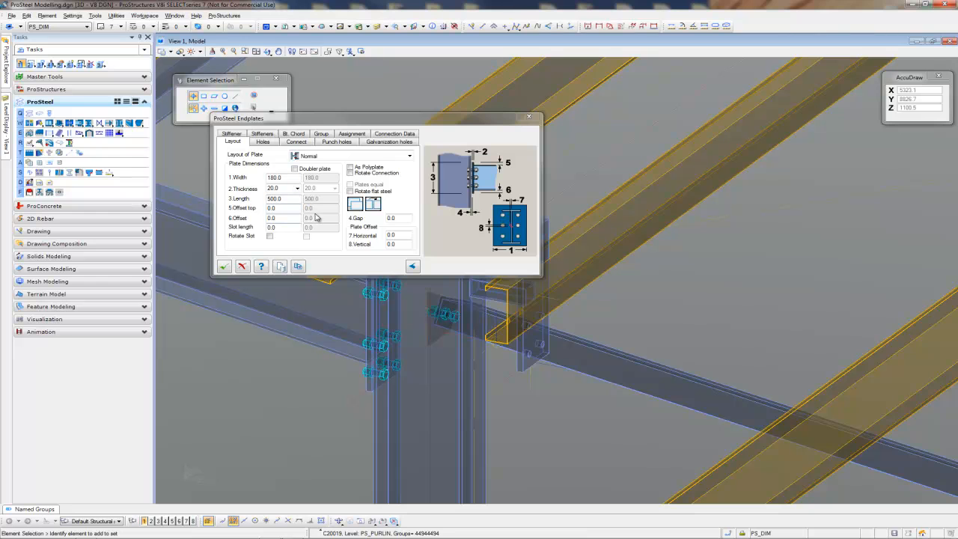
# Step: Load the C200 - 4 Bolt facia plate template: 150 wide, 8.0 thick, 170 long
pyautogui.click(280, 266)
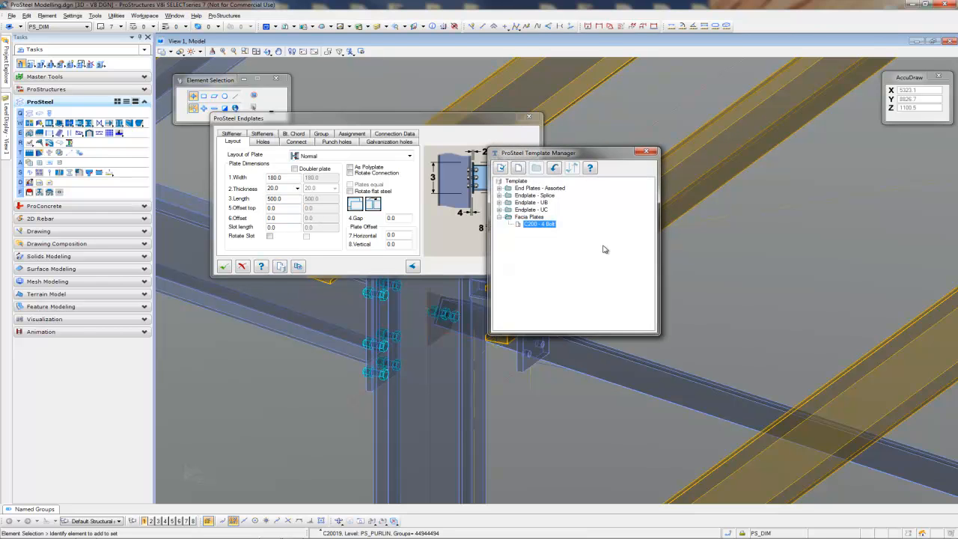
pyautogui.doubleClick(545, 226)
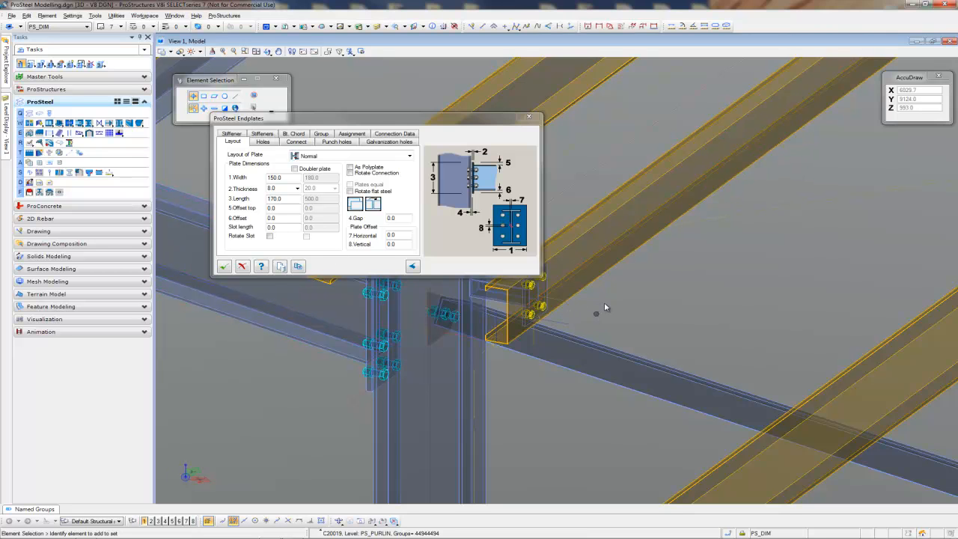
pyautogui.scroll(2, 608, 304)
pyautogui.scroll(1, 523, 336)
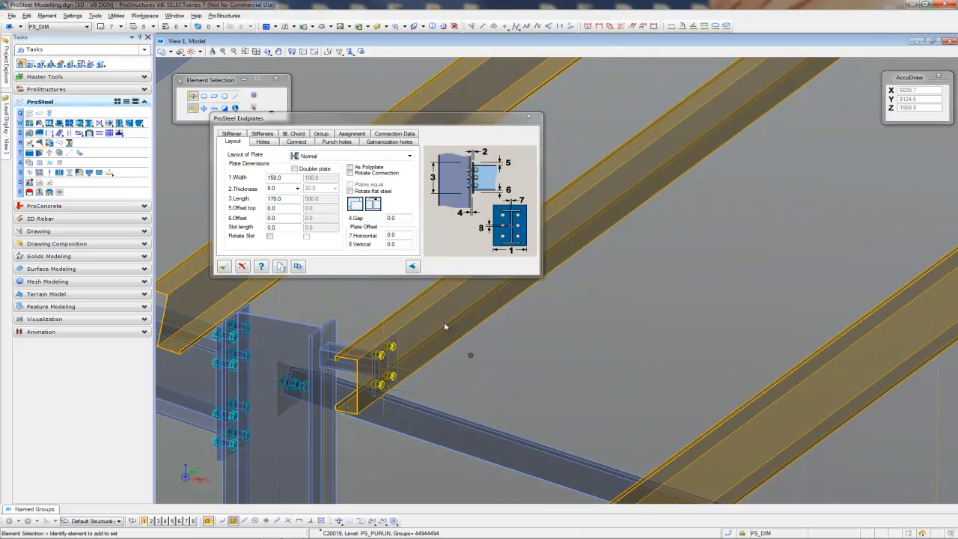
# Step: Add the same bolted endplate between the copied stub and purlin at the next column
pyautogui.click(298, 266)
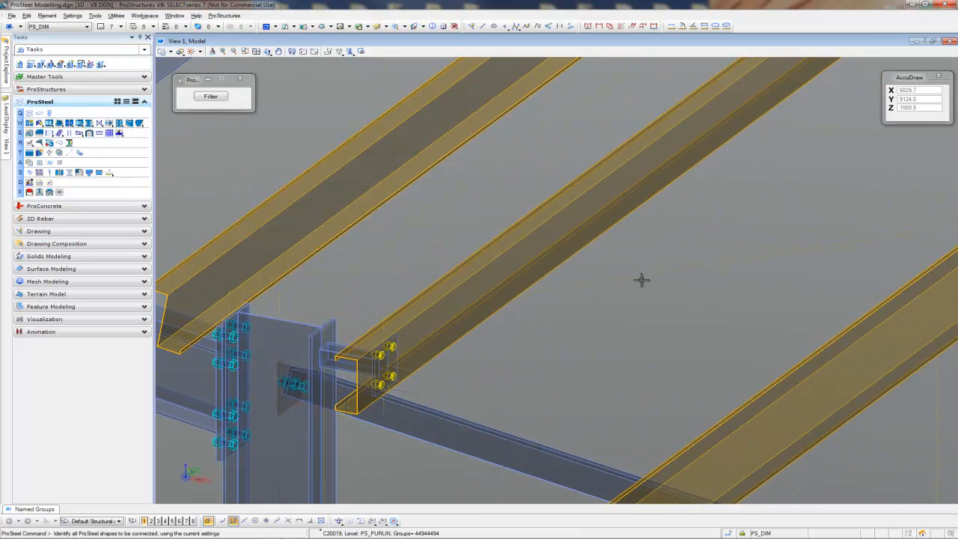
pyautogui.scroll(-4, 640, 280)
pyautogui.scroll(4, 580, 217)
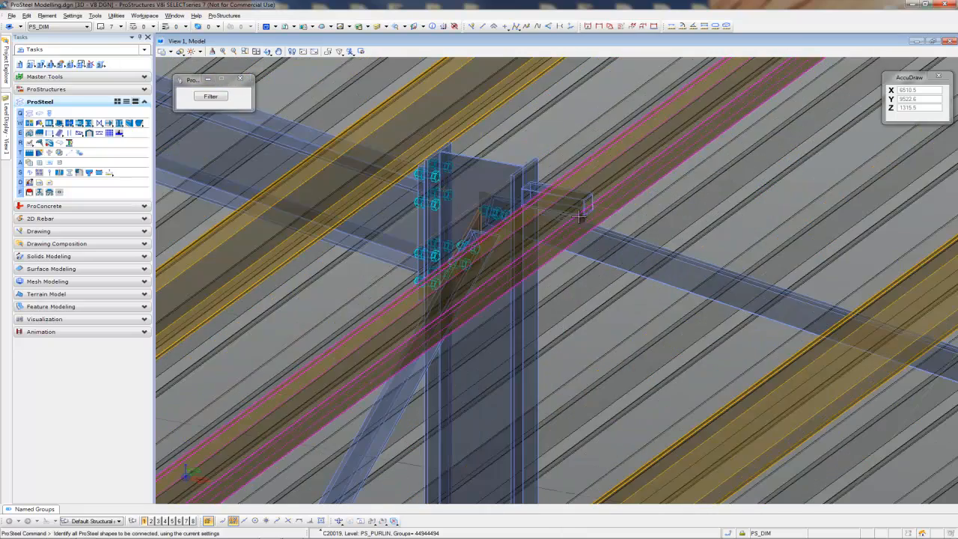
pyautogui.click(546, 185)
pyautogui.click(582, 166)
pyautogui.scroll(-5, 582, 164)
pyautogui.scroll(-1, 628, 172)
pyautogui.scroll(5, 634, 170)
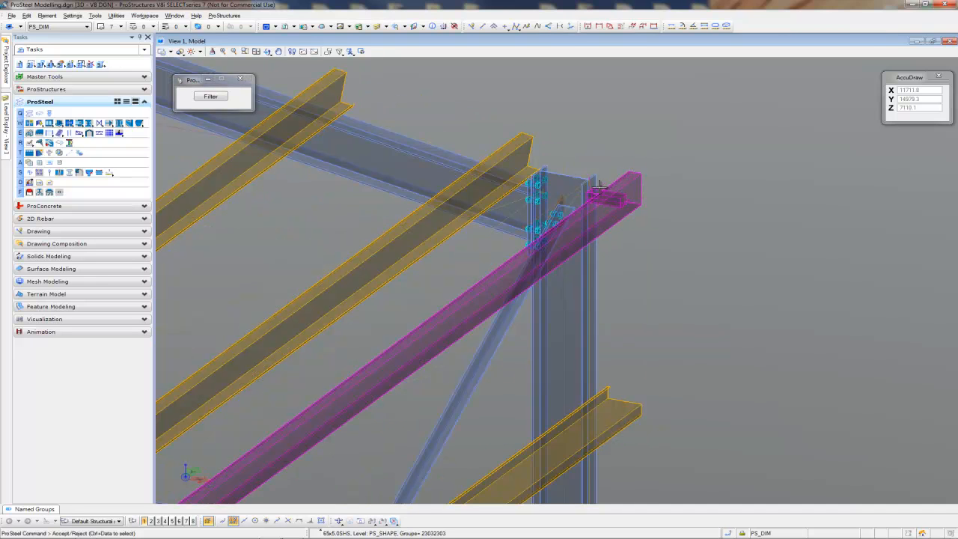
pyautogui.click(598, 187)
pyautogui.click(658, 221)
pyautogui.click(224, 267)
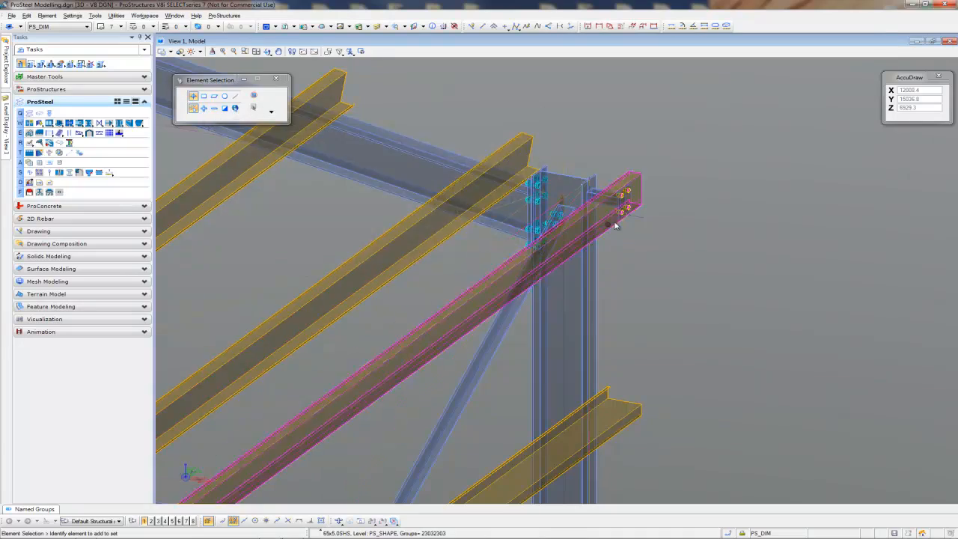
pyautogui.scroll(5, 632, 220)
pyautogui.keyDown('shift'); pyautogui.moveTo(632, 220); pyautogui.dragTo(628, 315, button='middle'); pyautogui.keyUp('shift')
pyautogui.scroll(-5, 629, 314)
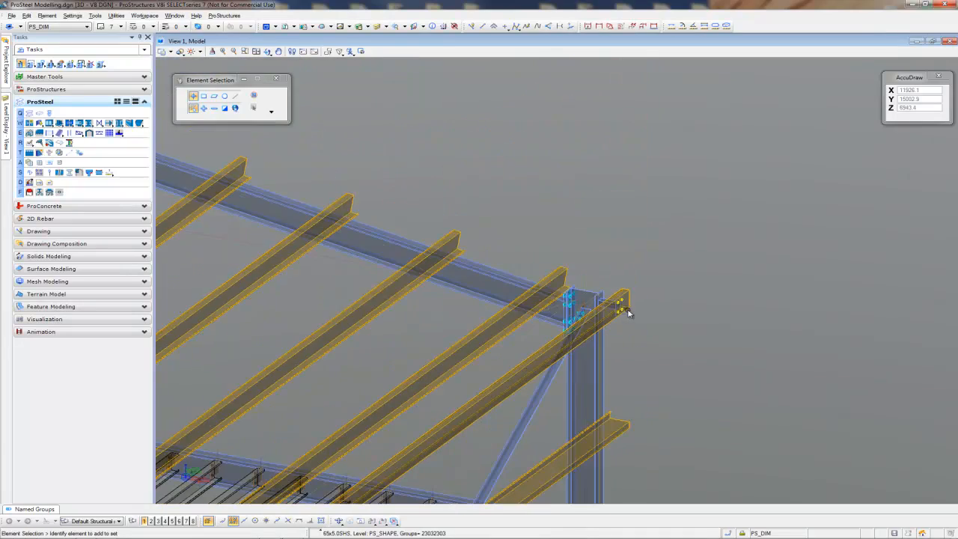
pyautogui.scroll(-6, 629, 314)
pyautogui.moveTo(725, 427); pyautogui.dragTo(700, 427, button='middle')
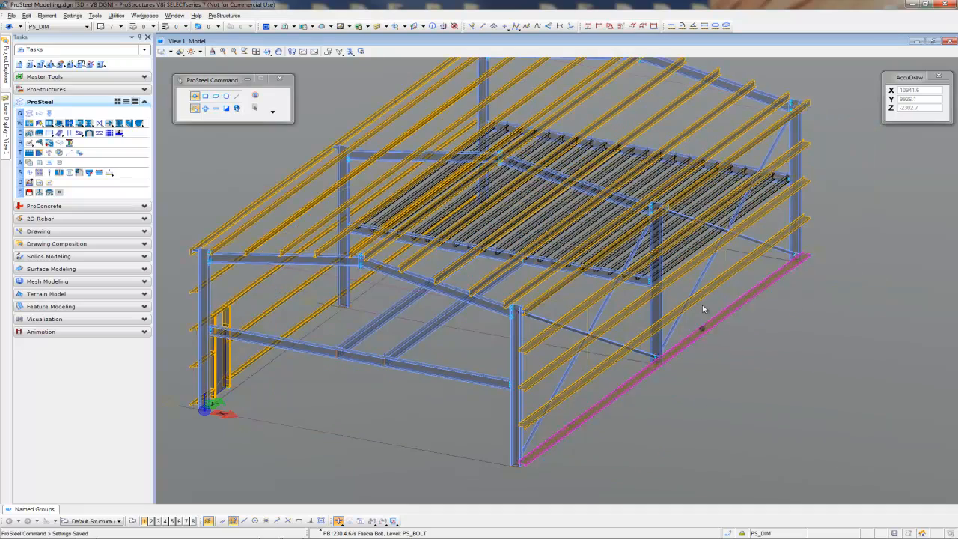
pyautogui.scroll(8, 673, 210)
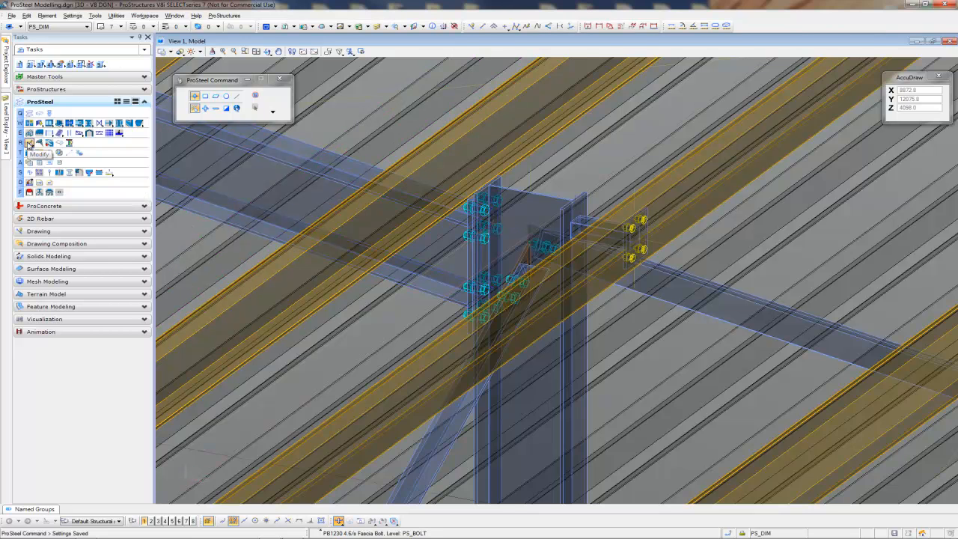
# Step: Divide the edge purlin and eave member at the frame column with a 5.0 gap
pyautogui.click(28, 144)
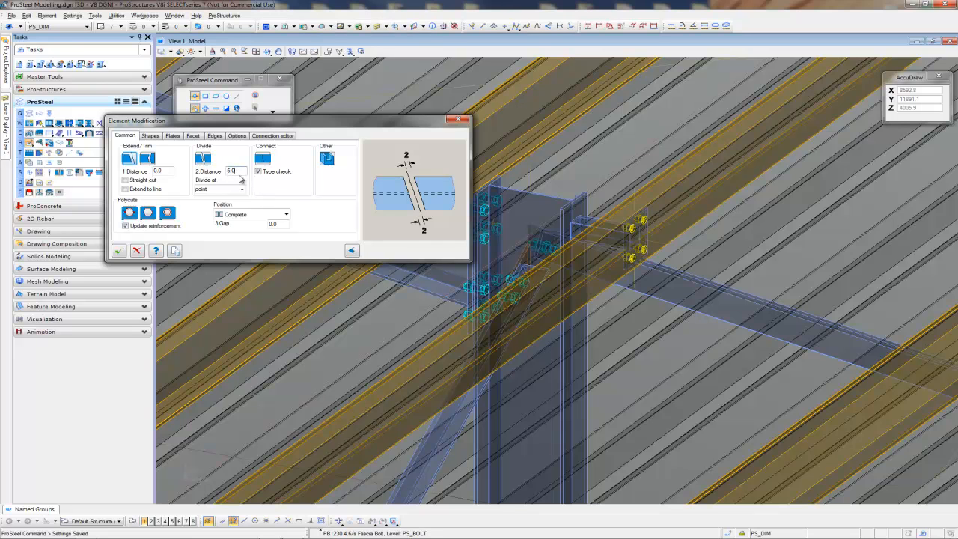
pyautogui.click(203, 159)
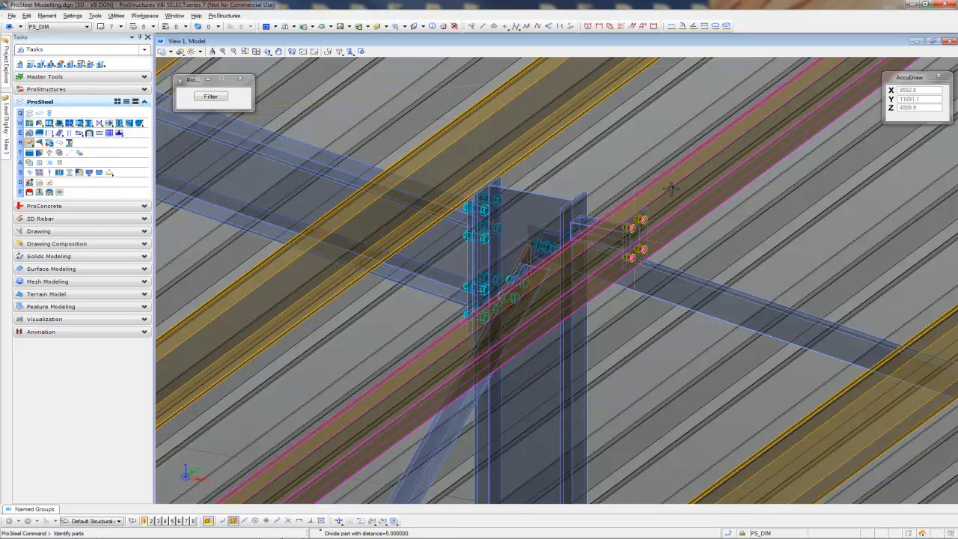
pyautogui.click(668, 188)
pyautogui.scroll(-5, 668, 225)
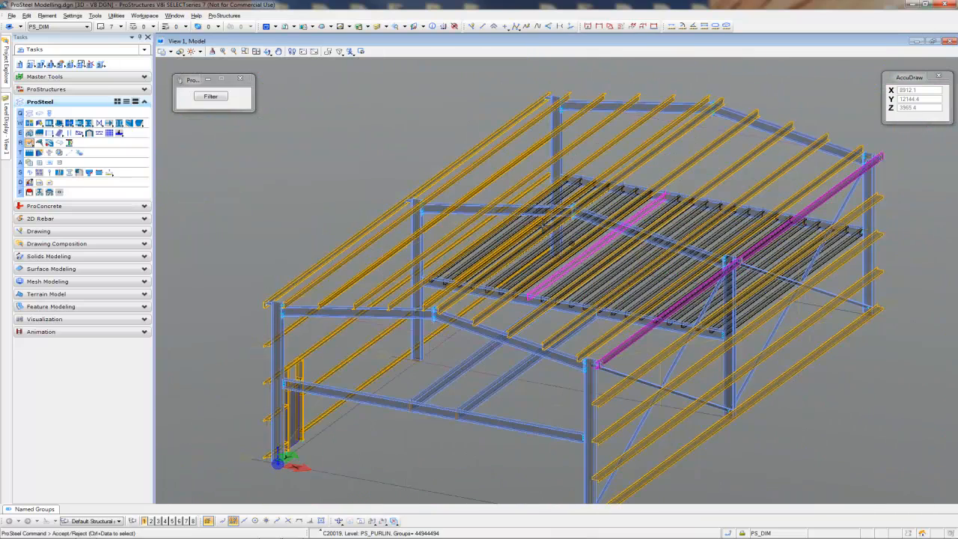
pyautogui.click(404, 196)
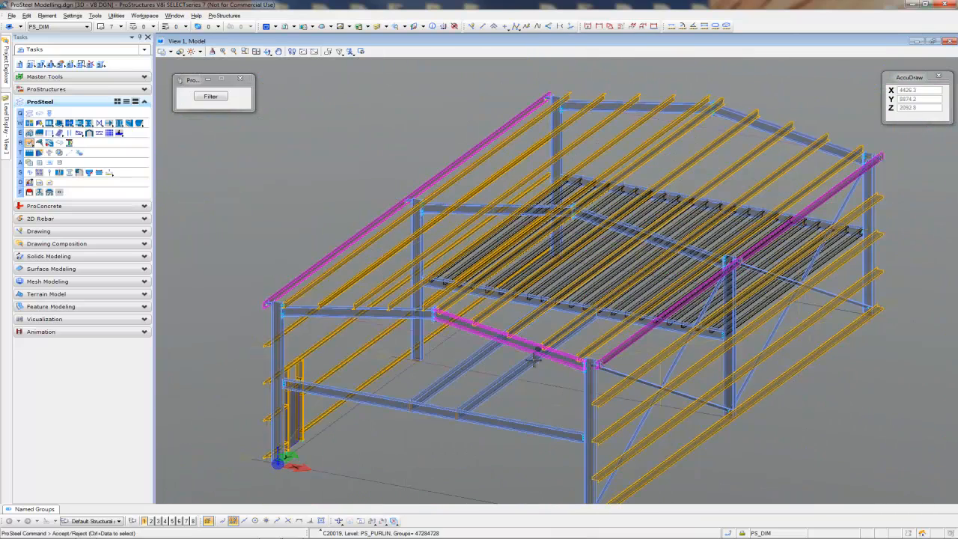
pyautogui.click(542, 370)
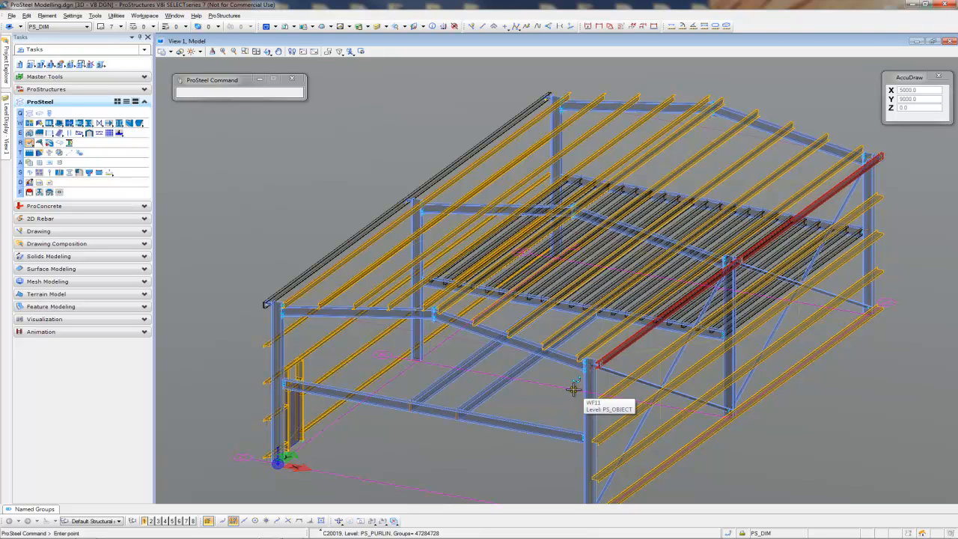
pyautogui.click(573, 387)
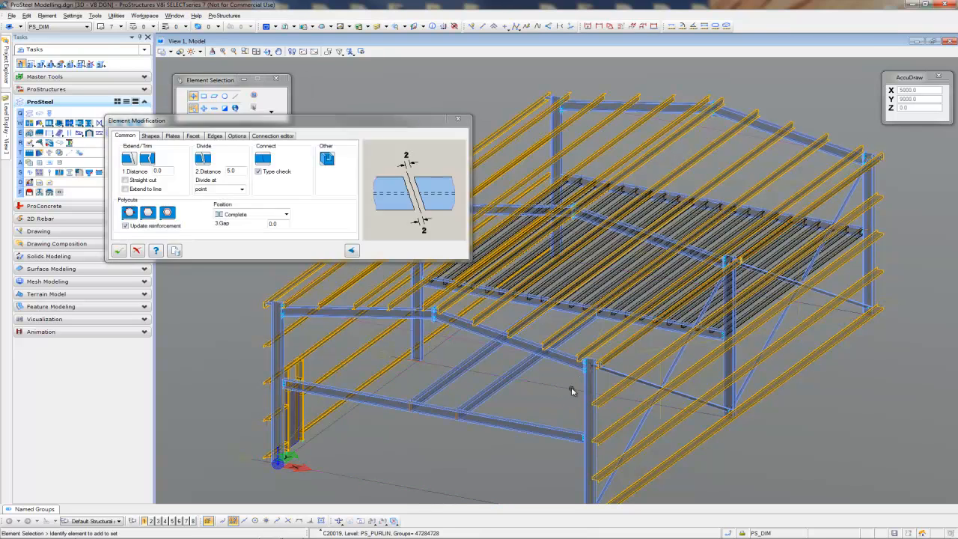
pyautogui.click(118, 251)
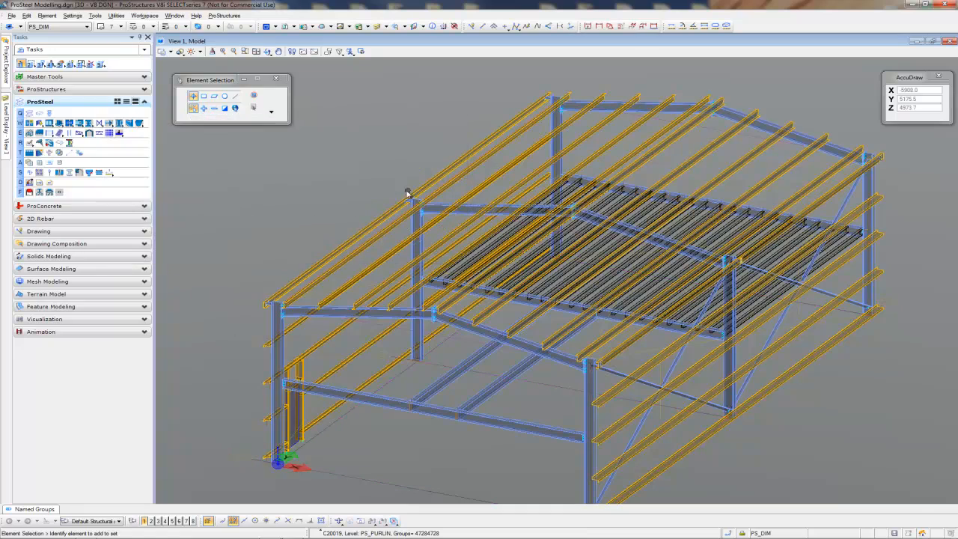
pyautogui.scroll(8, 406, 193)
pyautogui.moveTo(411, 328)
pyautogui.keyDown('shift'); pyautogui.mouseDown(button='middle')
pyautogui.moveTo(429, 340)
pyautogui.moveTo(501, 331)
pyautogui.moveTo(588, 364)
pyautogui.moveTo(739, 341)
pyautogui.mouseUp(button='middle'); pyautogui.keyUp('shift')
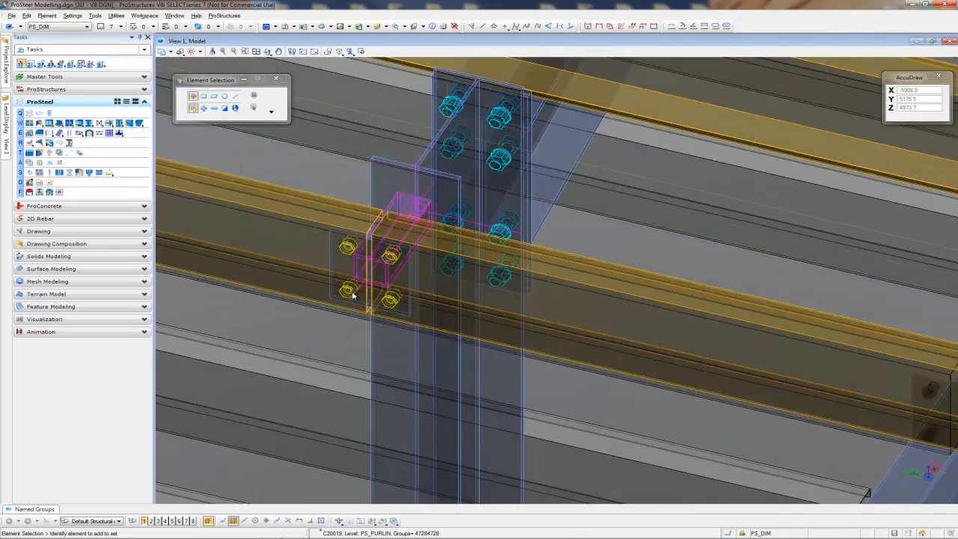
pyautogui.scroll(4, 350, 294)
pyautogui.scroll(-2, 366, 331)
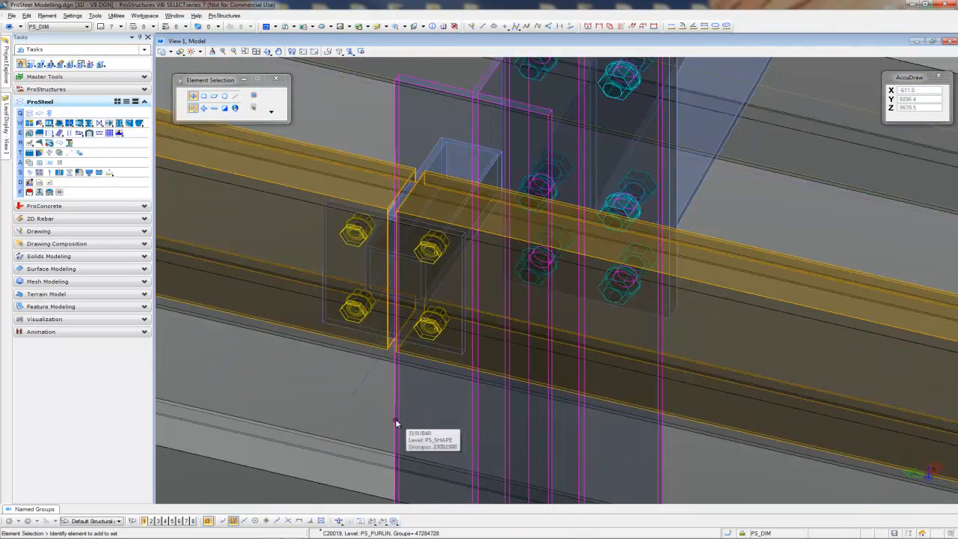
pyautogui.scroll(-5, 397, 423)
pyautogui.scroll(-5, 389, 359)
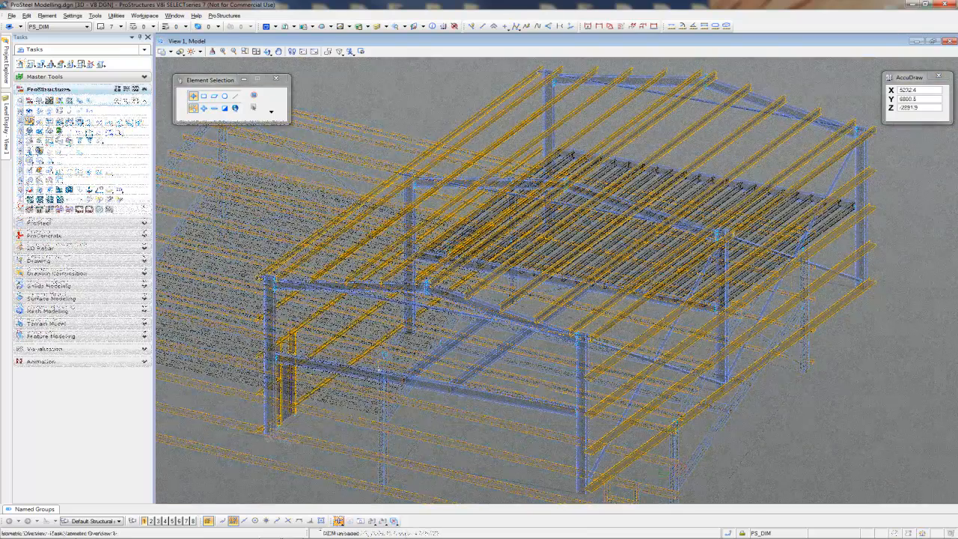
# Step: Start the Purlin Laps tool with Divide Lap And Drill and 900 lap centres
pyautogui.click(338, 521)
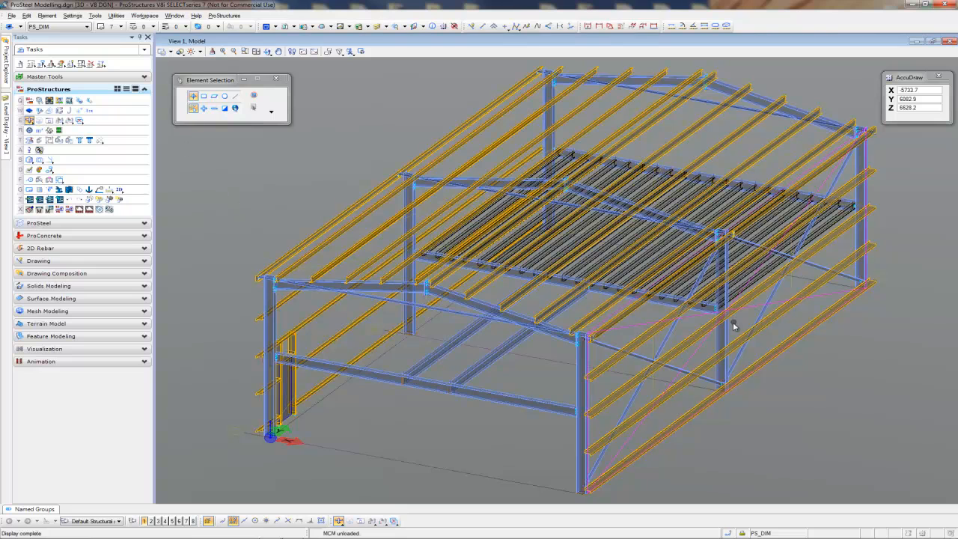
pyautogui.click(142, 77)
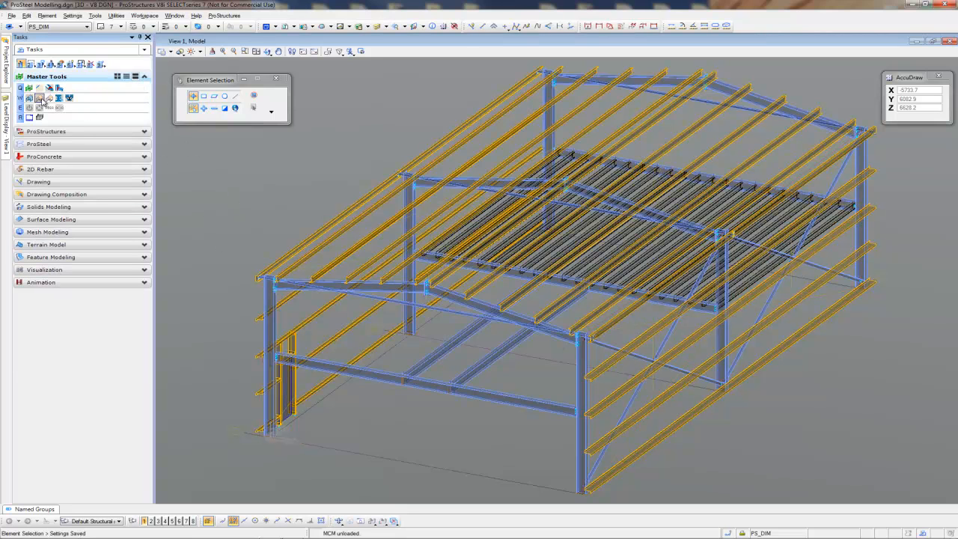
pyautogui.click(39, 100)
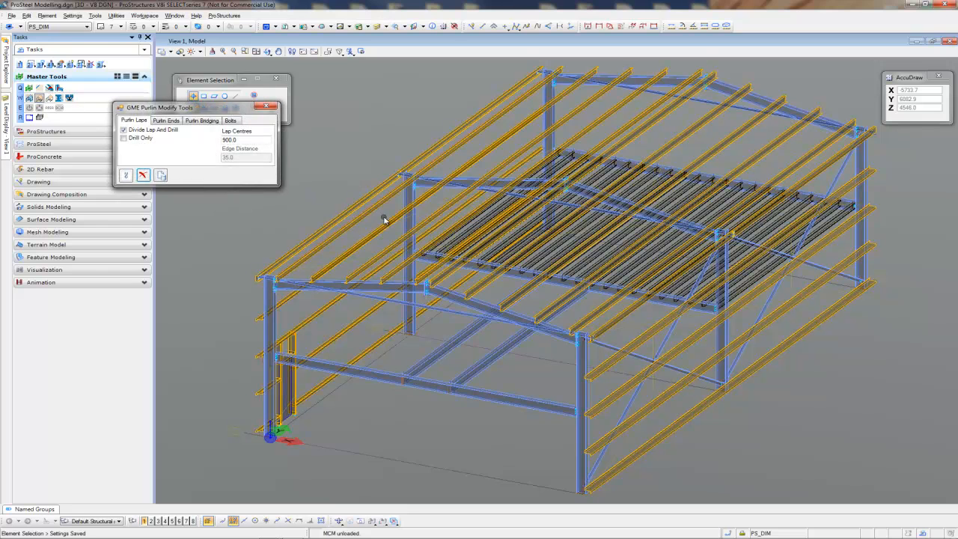
pyautogui.click(126, 175)
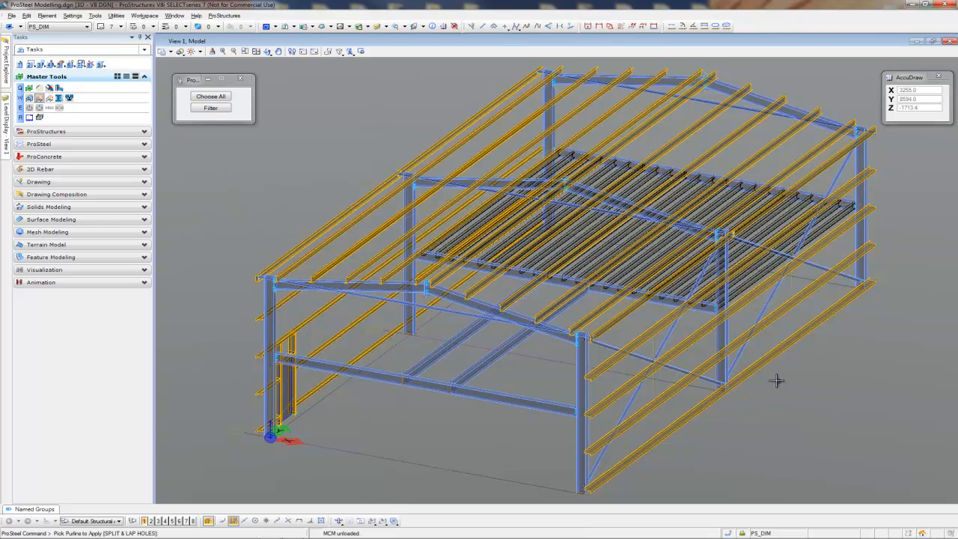
# Step: Select all roof purlins and side-wall girts on both slopes and walls for lapping
pyautogui.click(756, 368)
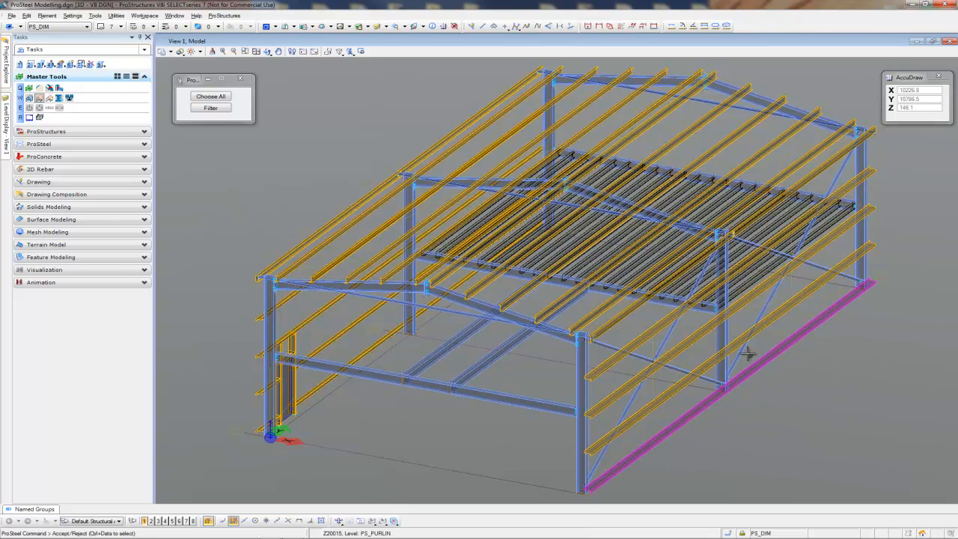
pyautogui.click(718, 344)
pyautogui.click(696, 331)
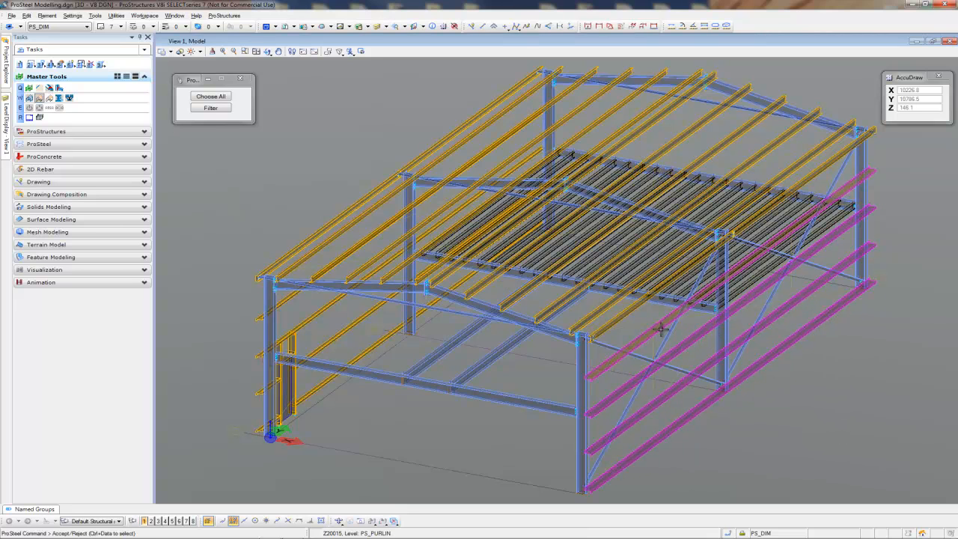
pyautogui.click(659, 329)
pyautogui.click(591, 310)
pyautogui.click(541, 298)
pyautogui.click(494, 294)
pyautogui.click(478, 291)
pyautogui.click(439, 276)
pyautogui.click(427, 273)
pyautogui.click(381, 269)
pyautogui.click(344, 267)
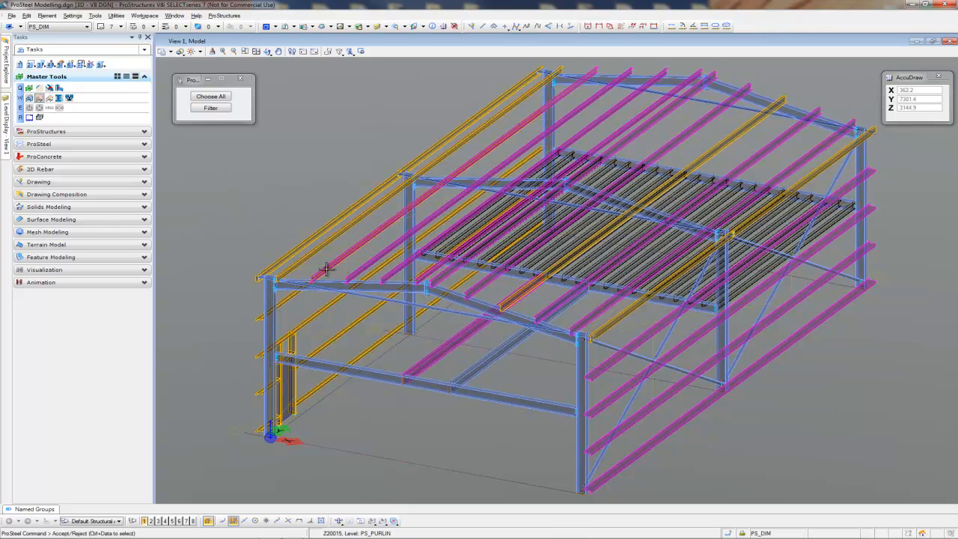
pyautogui.click(307, 270)
pyautogui.keyDown('ctrl'); pyautogui.click(252, 322); pyautogui.keyUp('ctrl')
pyautogui.keyDown('ctrl'); pyautogui.click(253, 358); pyautogui.keyUp('ctrl')
pyautogui.keyDown('ctrl'); pyautogui.click(255, 392); pyautogui.keyUp('ctrl')
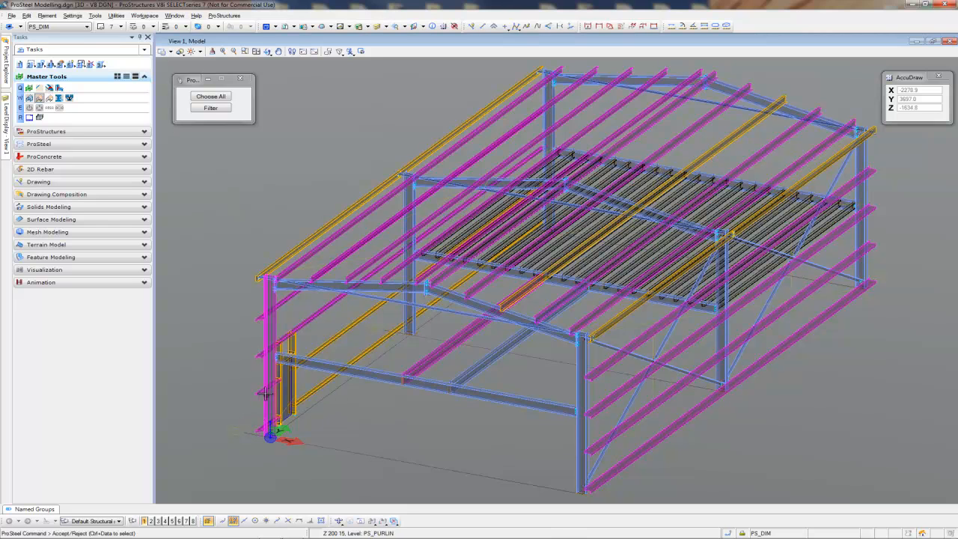
pyautogui.keyDown('ctrl'); pyautogui.click(312, 353); pyautogui.keyUp('ctrl')
pyautogui.keyDown('ctrl'); pyautogui.click(323, 342); pyautogui.keyUp('ctrl')
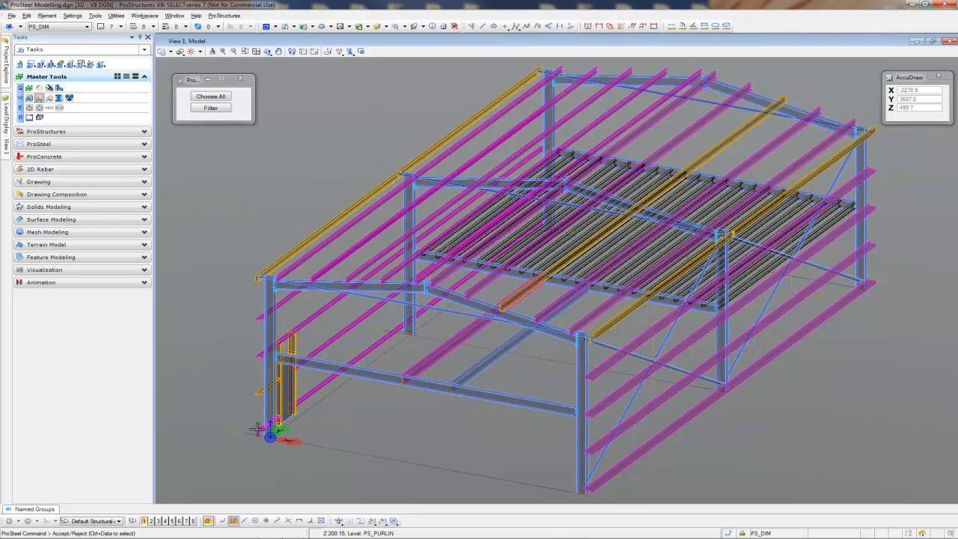
pyautogui.keyDown('ctrl'); pyautogui.click(584, 369); pyautogui.keyUp('ctrl')
pyautogui.keyDown('ctrl'); pyautogui.click(737, 134); pyautogui.keyUp('ctrl')
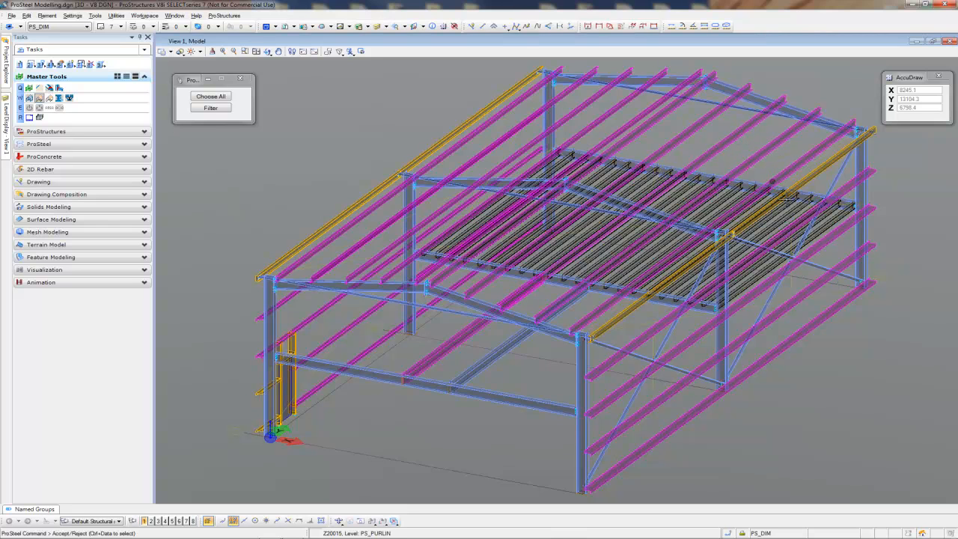
pyautogui.keyDown('ctrl'); pyautogui.click(818, 175); pyautogui.keyUp('ctrl')
# Step: Accept the picked purlins and pick the split point to add bolted laps over the supports
pyautogui.click(778, 419)
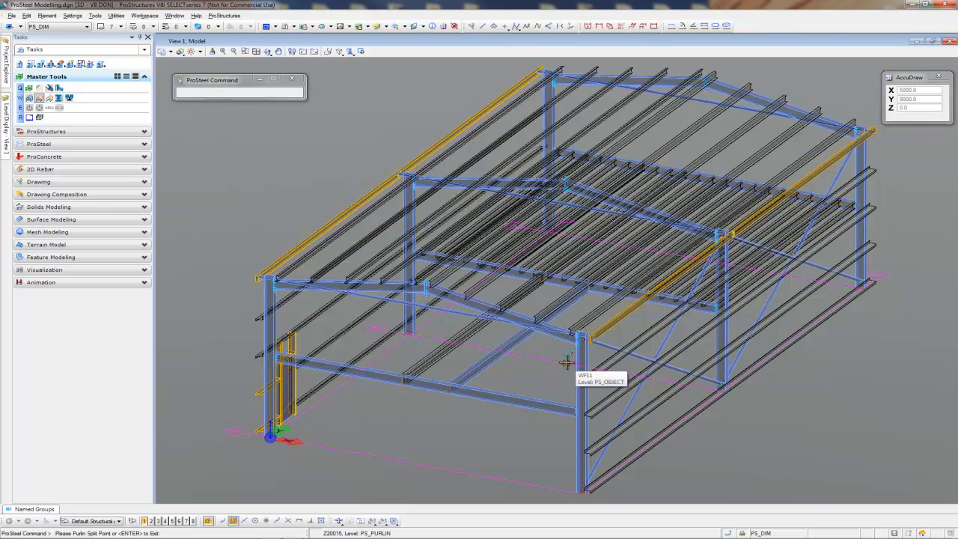
pyautogui.click(567, 362)
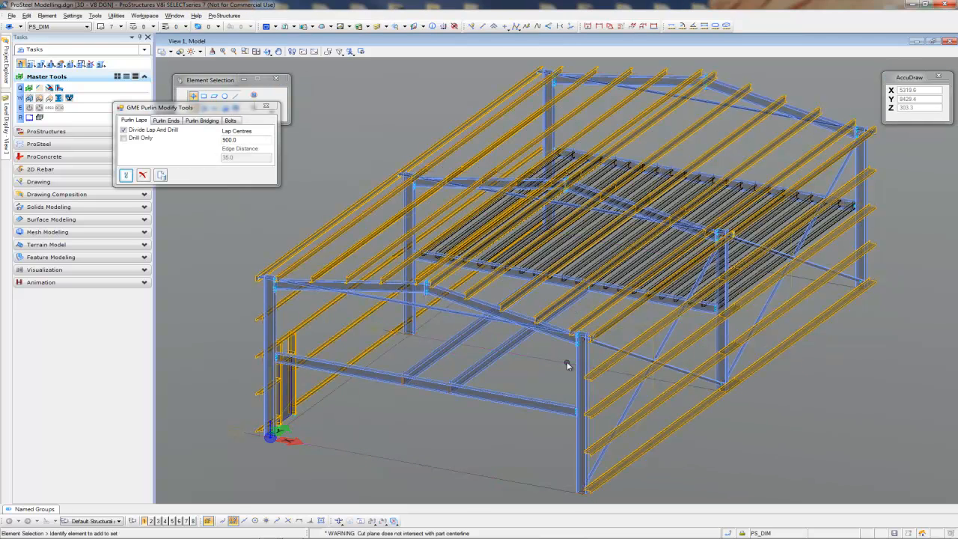
pyautogui.scroll(5, 737, 395)
pyautogui.scroll(4, 734, 394)
pyautogui.scroll(-3, 732, 392)
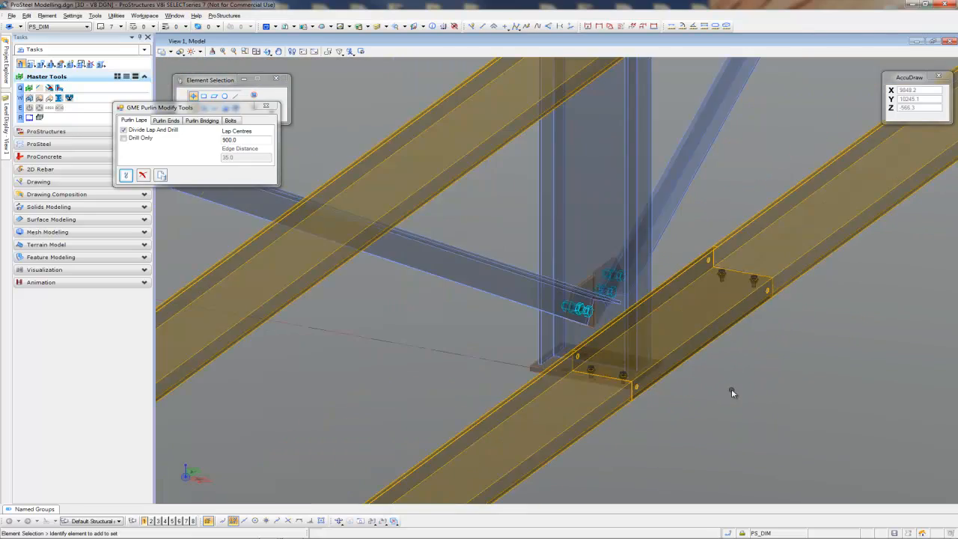
pyautogui.scroll(-3, 731, 388)
pyautogui.scroll(-4, 731, 388)
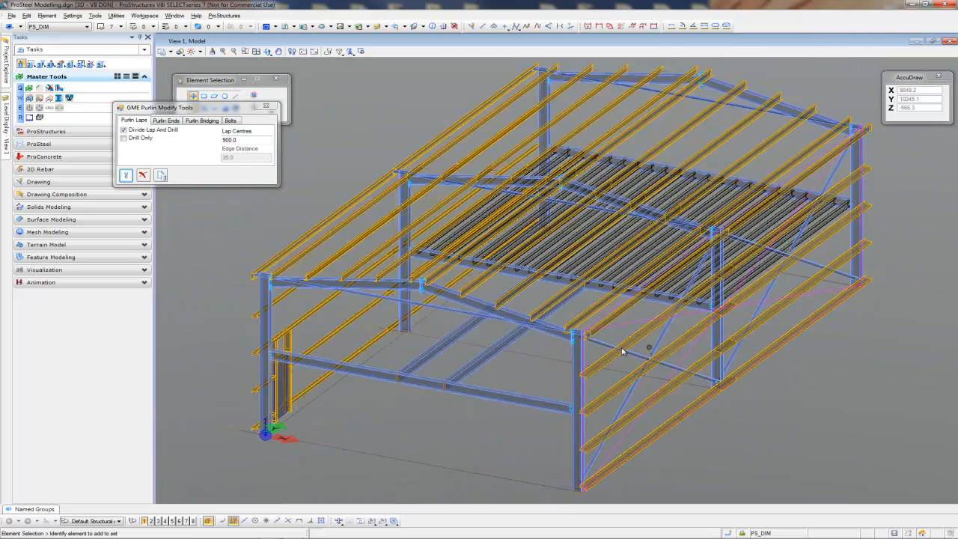
# Step: Orbit and pan the model to view the lapped purlins from another side
pyautogui.press('shift')
pyautogui.moveTo(623, 345)
pyautogui.mouseDown()
pyautogui.moveTo(533, 335)
pyautogui.moveTo(550, 341)
pyautogui.mouseUp()
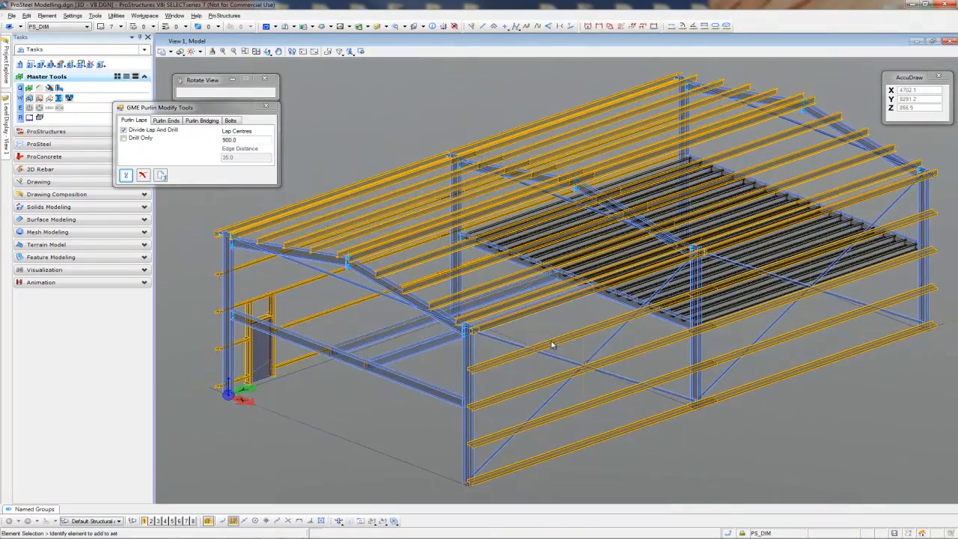
pyautogui.moveTo(763, 374)
pyautogui.mouseDown(button='middle')
pyautogui.moveTo(694, 364)
pyautogui.moveTo(706, 365)
pyautogui.mouseUp(button='middle')
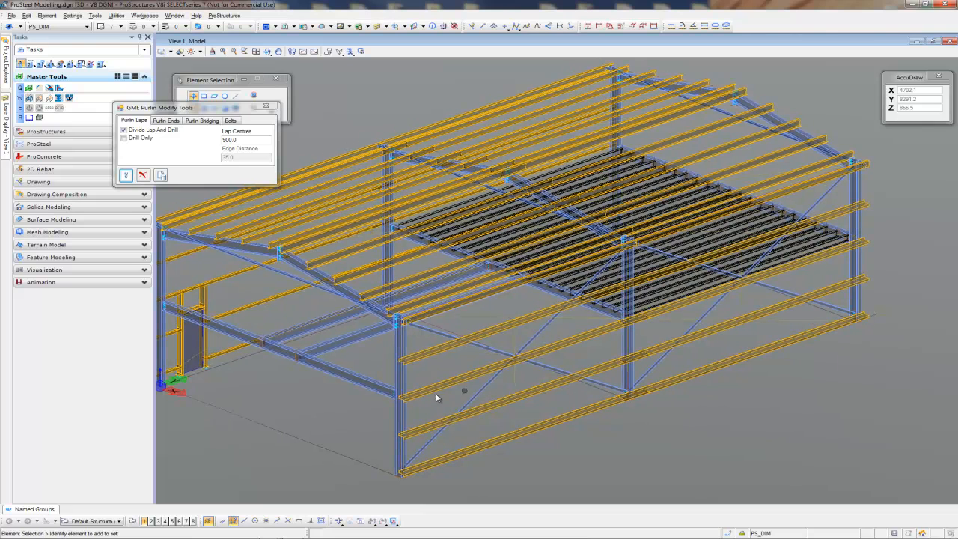
# Step: Close the purlin modify tools and start the purlin connection tool
pyautogui.click(142, 177)
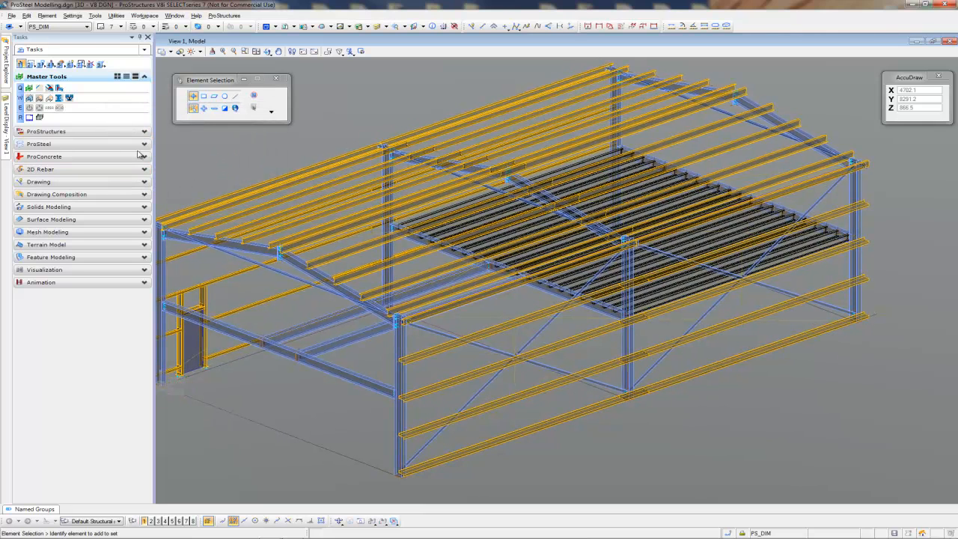
pyautogui.click(60, 98)
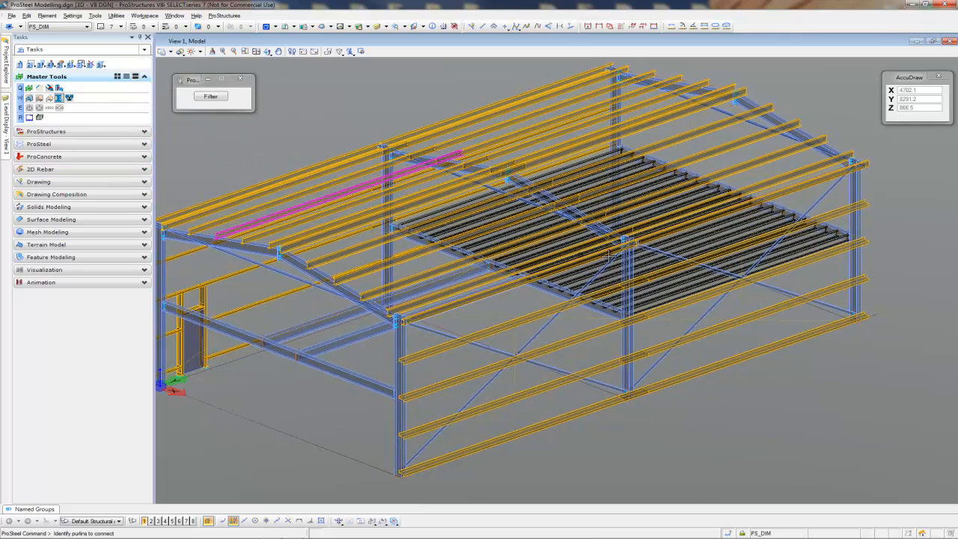
pyautogui.moveTo(737, 397); pyautogui.dragTo(785, 409, button='middle')
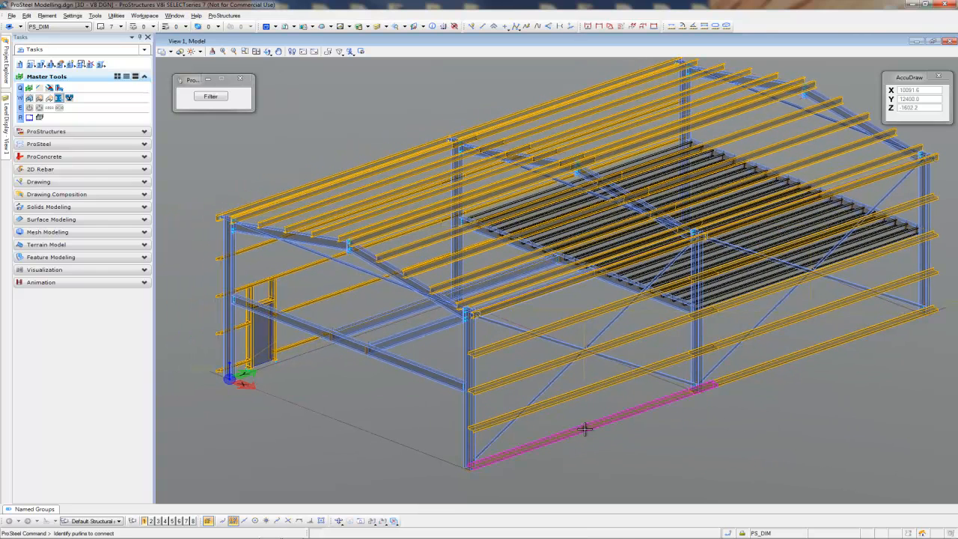
# Step: Pick the right side-wall girts and near roof purlins as purlins to connect
pyautogui.click(768, 366)
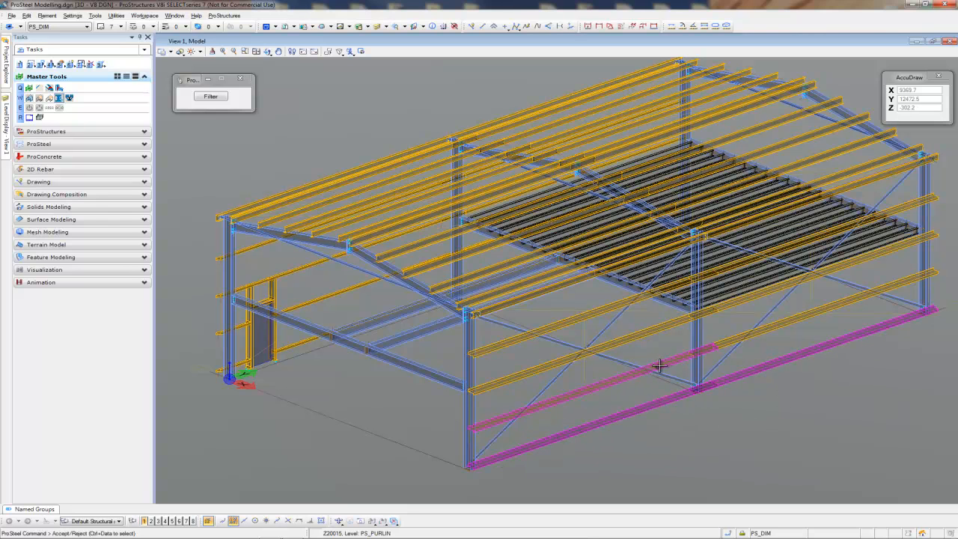
pyautogui.click(766, 330)
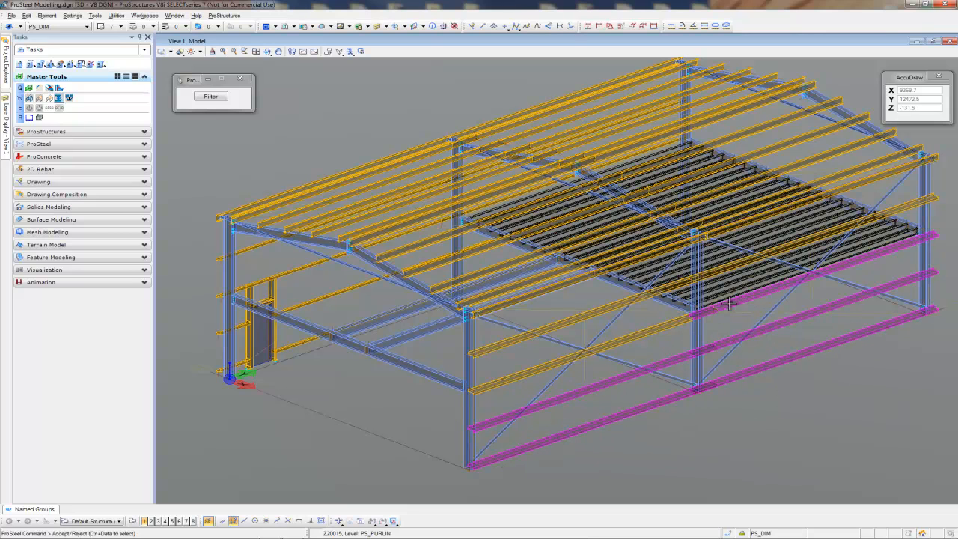
pyautogui.click(741, 312)
pyautogui.click(708, 315)
pyautogui.click(666, 331)
pyautogui.click(633, 305)
pyautogui.click(748, 254)
pyautogui.click(751, 235)
pyautogui.click(748, 225)
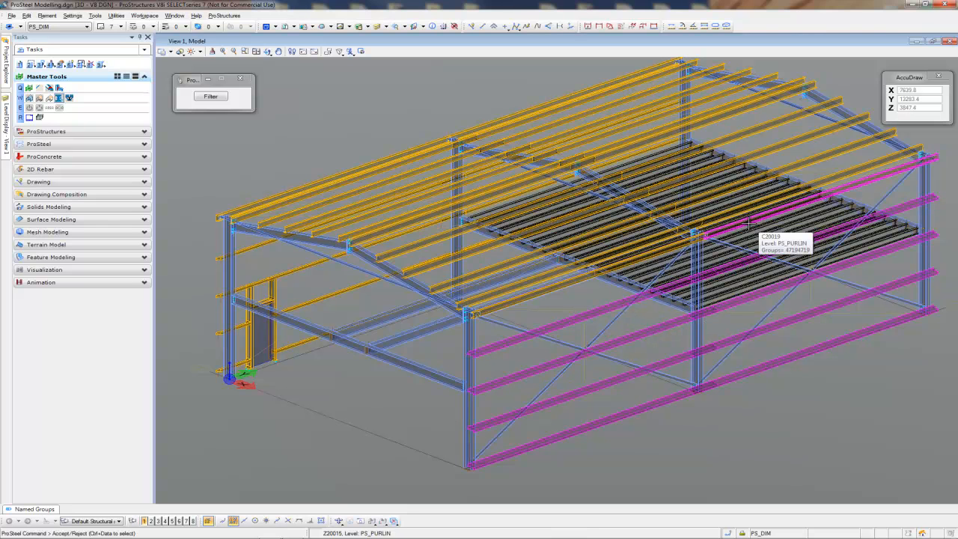
pyautogui.click(748, 225)
pyautogui.click(531, 275)
pyautogui.click(778, 196)
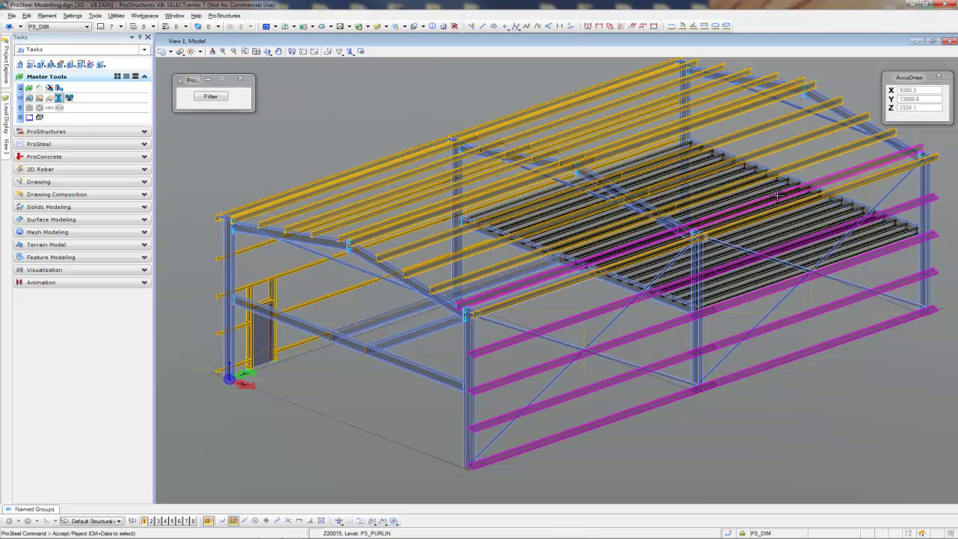
pyautogui.click(827, 178)
pyautogui.click(550, 246)
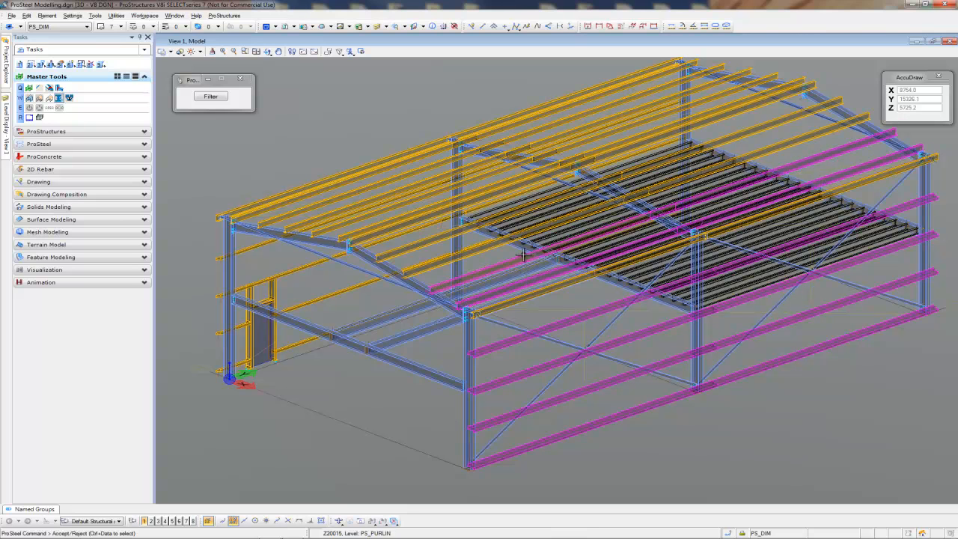
pyautogui.keyDown('ctrl'); pyautogui.click(424, 269); pyautogui.keyUp('ctrl')
pyautogui.keyDown('ctrl'); pyautogui.click(769, 146); pyautogui.keyUp('ctrl')
pyautogui.keyDown('ctrl'); pyautogui.click(776, 149); pyautogui.keyUp('ctrl')
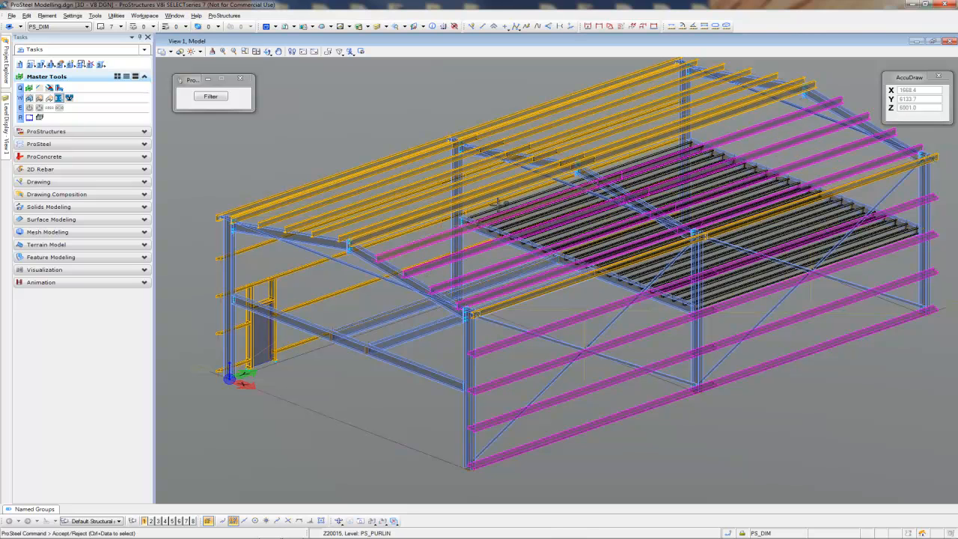
pyautogui.keyDown('ctrl'); pyautogui.click(425, 247); pyautogui.keyUp('ctrl')
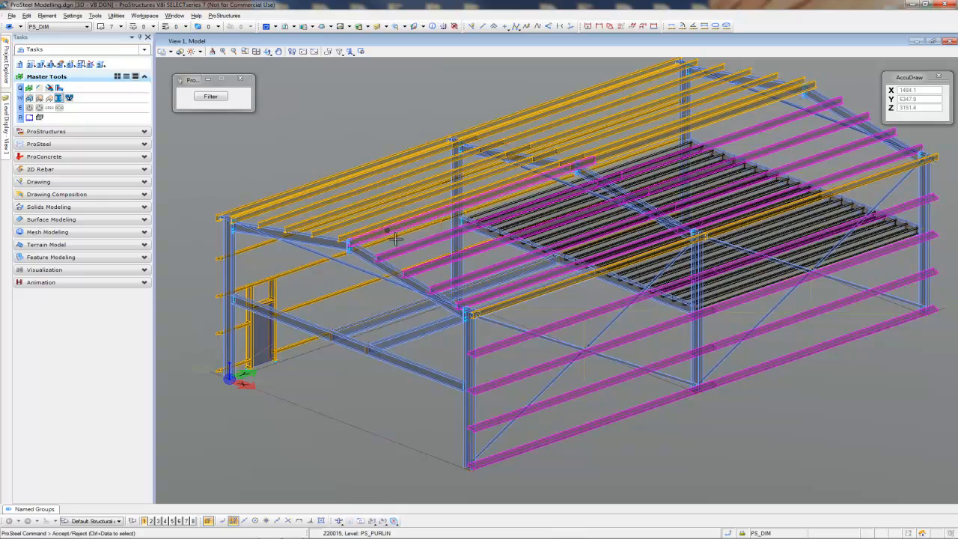
# Step: Orbit to the far side and add the left roof purlins and left wall girts to the set
pyautogui.keyDown('shift'); pyautogui.moveTo(463, 329); pyautogui.dragTo(496, 348, button='middle'); pyautogui.keyUp('shift')
pyautogui.moveTo(496, 348); pyautogui.dragTo(702, 327)
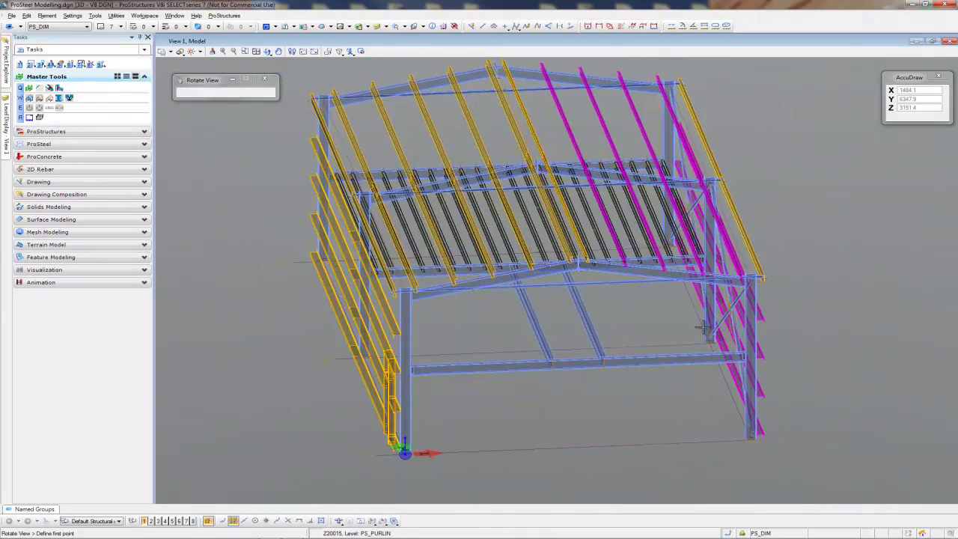
pyautogui.rightClick(702, 327)
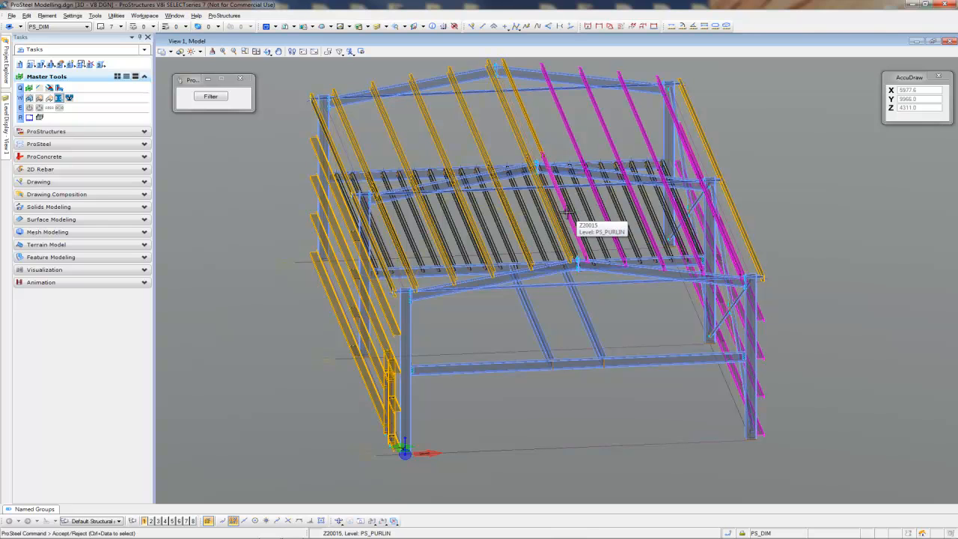
pyautogui.keyDown('ctrl'); pyautogui.click(535, 137); pyautogui.keyUp('ctrl')
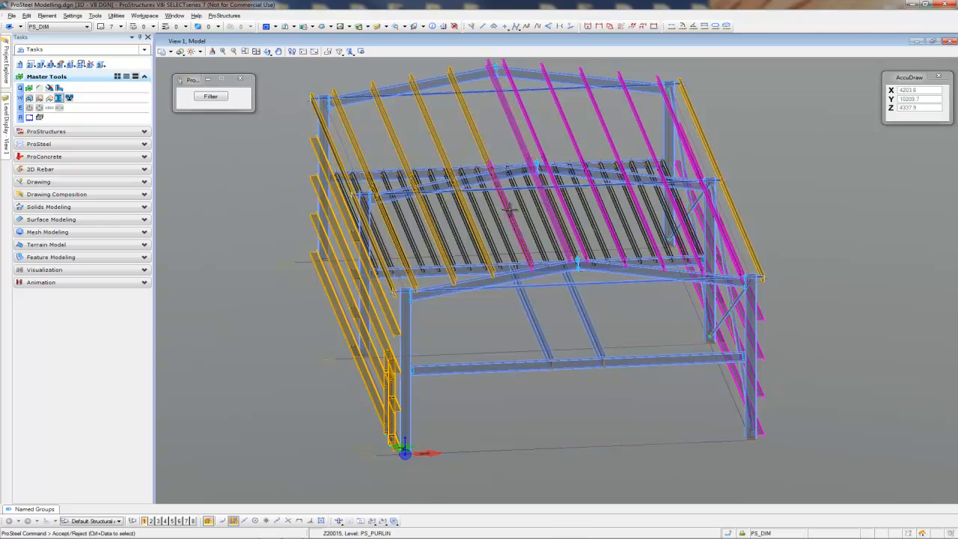
pyautogui.keyDown('ctrl'); pyautogui.click(490, 153); pyautogui.keyUp('ctrl')
pyautogui.keyDown('ctrl'); pyautogui.click(453, 147); pyautogui.keyUp('ctrl')
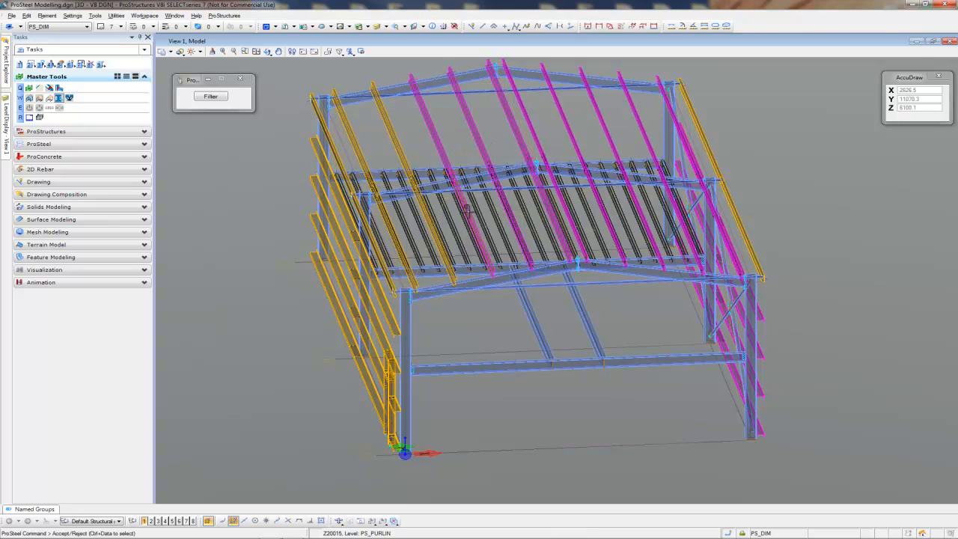
pyautogui.keyDown('ctrl'); pyautogui.click(404, 149); pyautogui.keyUp('ctrl')
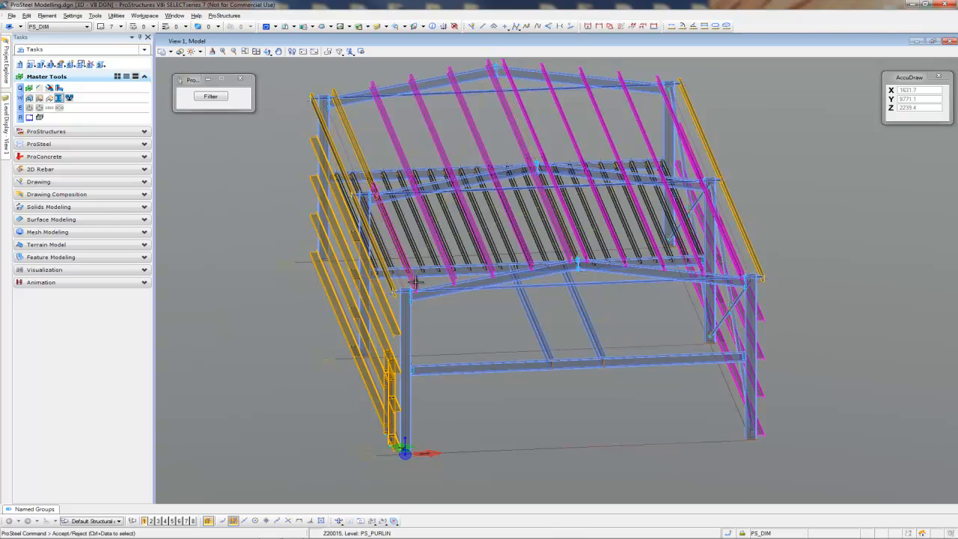
pyautogui.keyDown('ctrl'); pyautogui.click(326, 166); pyautogui.keyUp('ctrl')
pyautogui.keyDown('ctrl'); pyautogui.click(314, 180); pyautogui.keyUp('ctrl')
pyautogui.keyDown('ctrl'); pyautogui.click(313, 206); pyautogui.keyUp('ctrl')
pyautogui.keyDown('ctrl'); pyautogui.click(313, 232); pyautogui.keyUp('ctrl')
pyautogui.keyDown('ctrl'); pyautogui.click(314, 262); pyautogui.keyUp('ctrl')
pyautogui.keyDown('ctrl'); pyautogui.click(351, 351); pyautogui.keyUp('ctrl')
pyautogui.keyDown('ctrl'); pyautogui.click(371, 381); pyautogui.keyUp('ctrl')
pyautogui.keyDown('ctrl'); pyautogui.click(374, 345); pyautogui.keyUp('ctrl')
pyautogui.keyDown('ctrl'); pyautogui.click(389, 306); pyautogui.keyUp('ctrl')
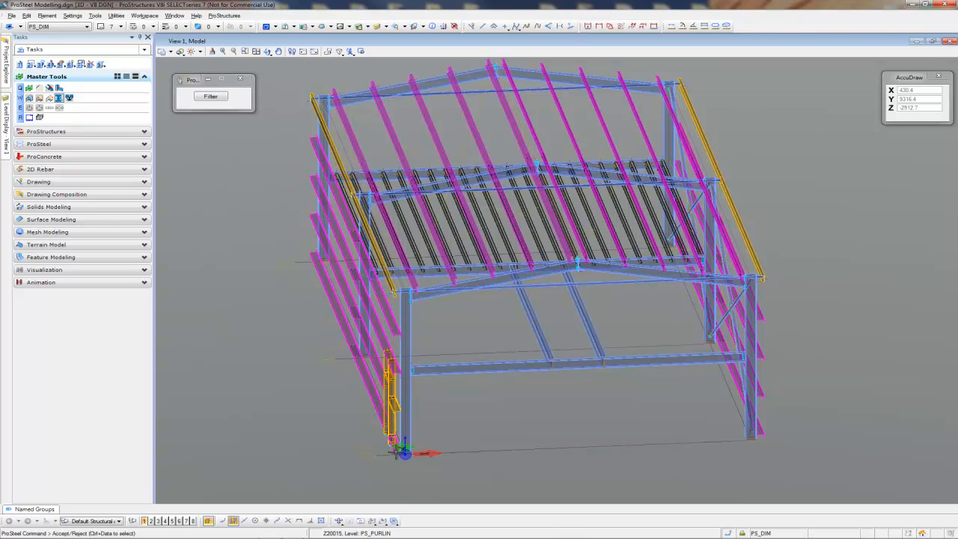
pyautogui.keyDown('ctrl'); pyautogui.click(391, 419); pyautogui.keyUp('ctrl')
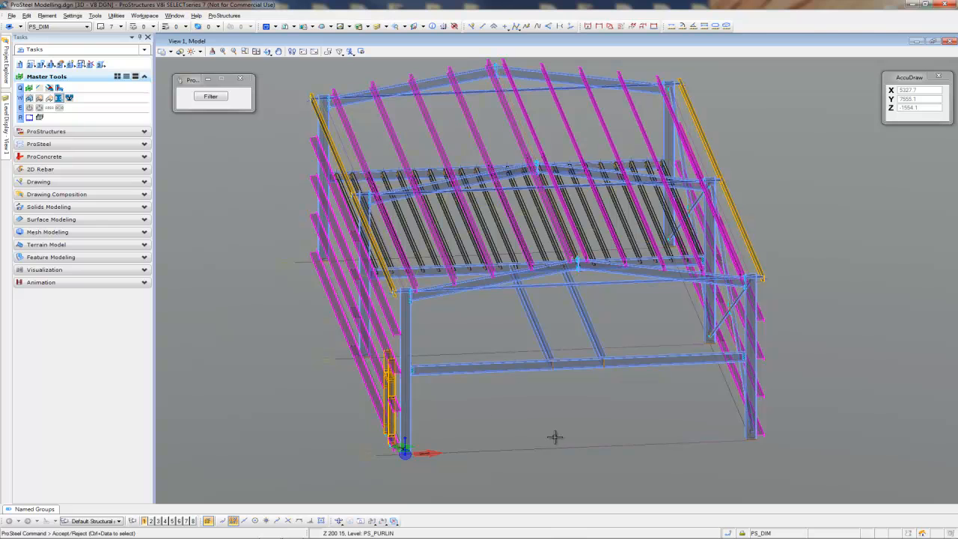
# Step: Accept the purlins and pick every frame column, rafter and side-wall member to connect them to
pyautogui.click(616, 397)
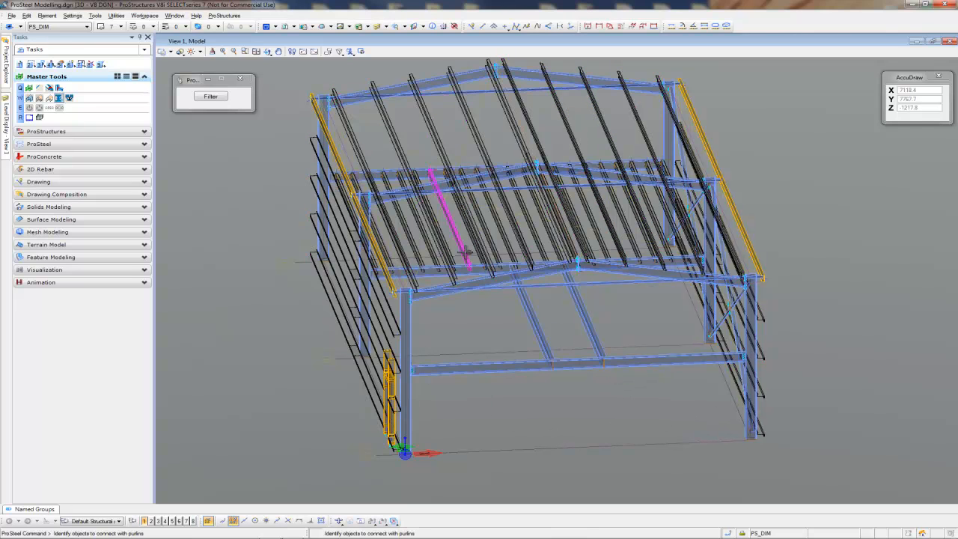
pyautogui.click(313, 131)
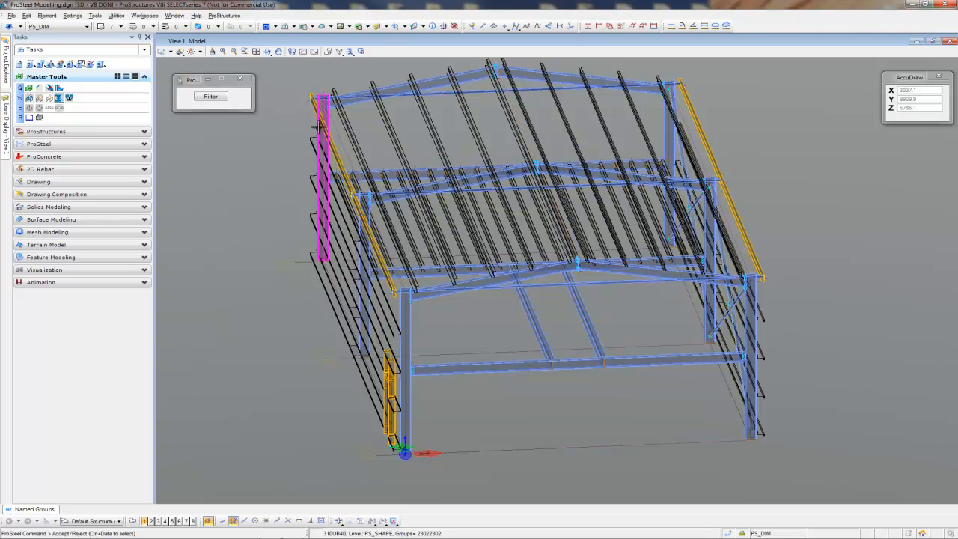
pyautogui.click(389, 81)
pyautogui.keyDown('ctrl'); pyautogui.click(524, 69); pyautogui.keyUp('ctrl')
pyautogui.keyDown('ctrl'); pyautogui.click(599, 78); pyautogui.keyUp('ctrl')
pyautogui.keyDown('ctrl'); pyautogui.click(664, 127); pyautogui.keyUp('ctrl')
pyautogui.keyDown('ctrl'); pyautogui.click(707, 225); pyautogui.keyUp('ctrl')
pyautogui.keyDown('ctrl'); pyautogui.click(715, 329); pyautogui.keyUp('ctrl')
pyautogui.keyDown('ctrl'); pyautogui.click(742, 388); pyautogui.keyUp('ctrl')
pyautogui.keyDown('ctrl'); pyautogui.click(748, 382); pyautogui.keyUp('ctrl')
pyautogui.keyDown('ctrl'); pyautogui.click(599, 365); pyautogui.keyUp('ctrl')
pyautogui.keyDown('ctrl'); pyautogui.click(636, 271); pyautogui.keyUp('ctrl')
pyautogui.keyDown('ctrl'); pyautogui.click(537, 276); pyautogui.keyUp('ctrl')
pyautogui.keyDown('ctrl'); pyautogui.click(485, 177); pyautogui.keyUp('ctrl')
pyautogui.keyDown('ctrl'); pyautogui.click(576, 166); pyautogui.keyUp('ctrl')
pyautogui.keyDown('ctrl'); pyautogui.click(408, 314); pyautogui.keyUp('ctrl')
pyautogui.keyDown('ctrl'); pyautogui.click(366, 299); pyautogui.keyUp('ctrl')
pyautogui.keyDown('ctrl'); pyautogui.click(372, 339); pyautogui.keyUp('ctrl')
pyautogui.keyDown('ctrl'); pyautogui.click(368, 327); pyautogui.keyUp('ctrl')
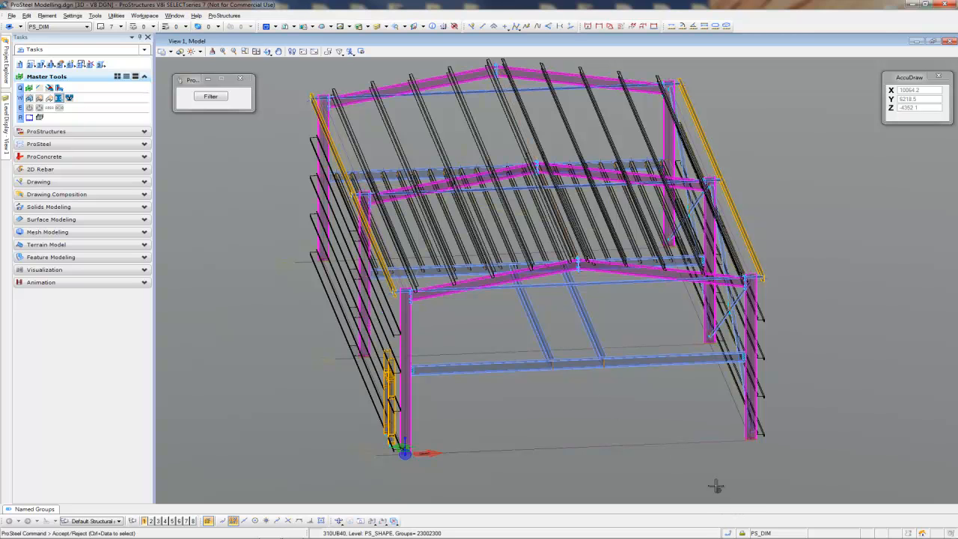
pyautogui.rightClick(266, 241)
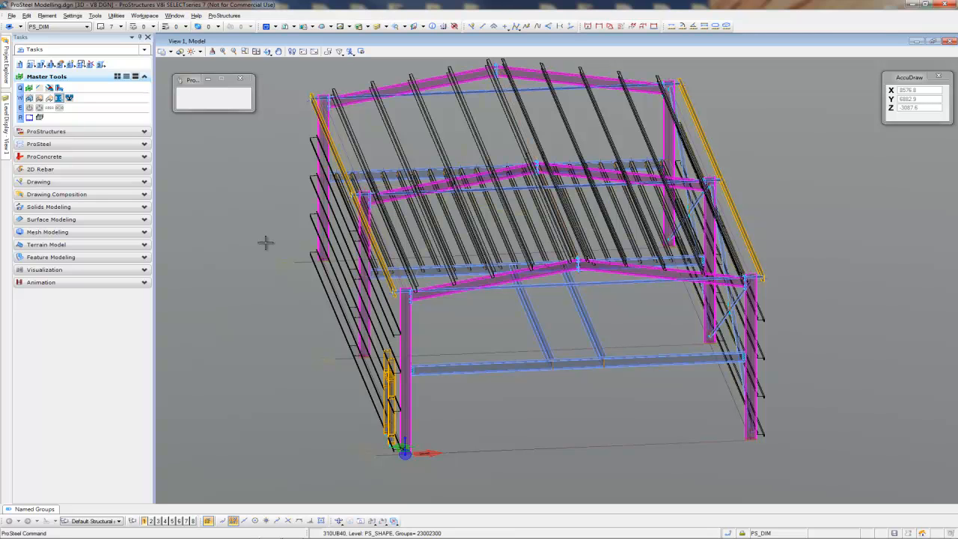
# Step: Apply the bolted Purlin cleat connection and return to the isometric overview of the shed
pyautogui.click(266, 241)
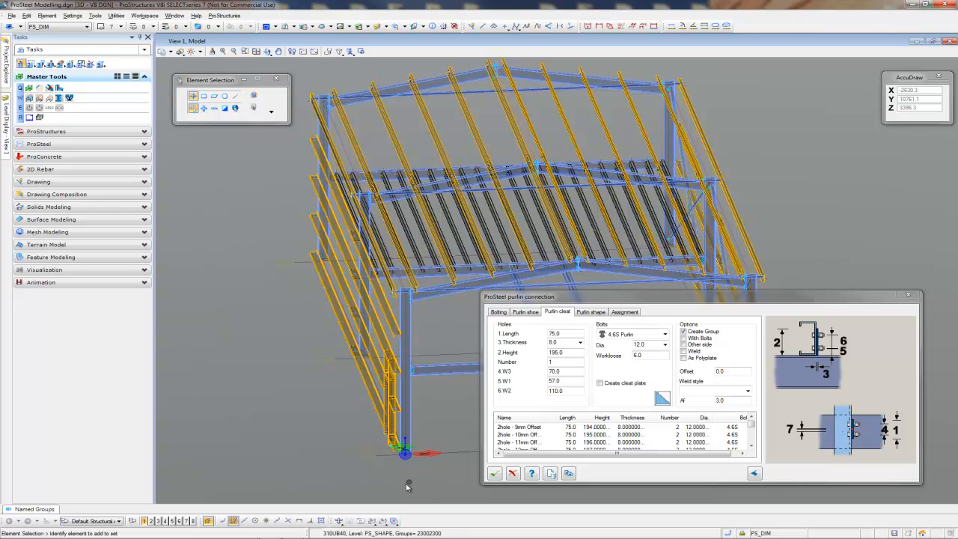
pyautogui.scroll(4, 363, 447)
pyautogui.scroll(4, 363, 449)
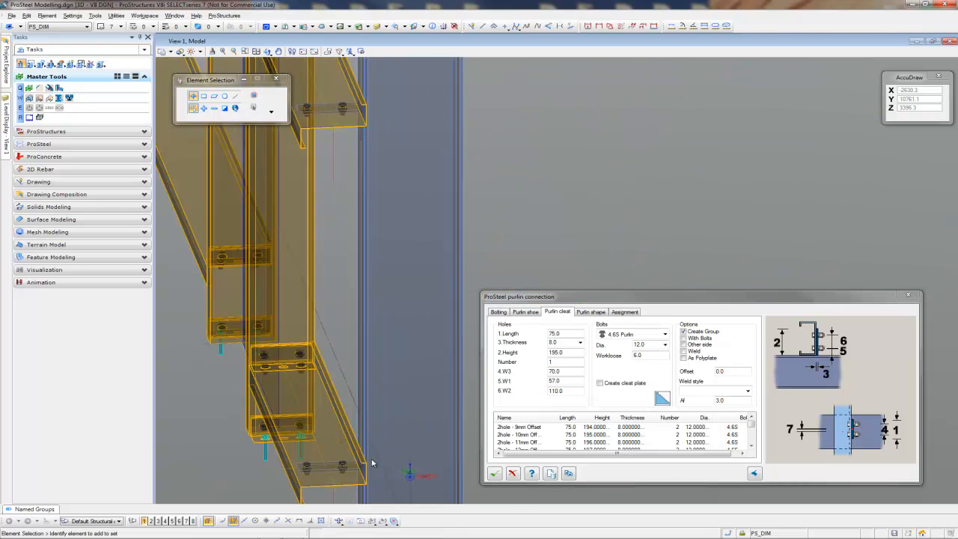
pyautogui.scroll(4, 327, 491)
pyautogui.scroll(3, 299, 449)
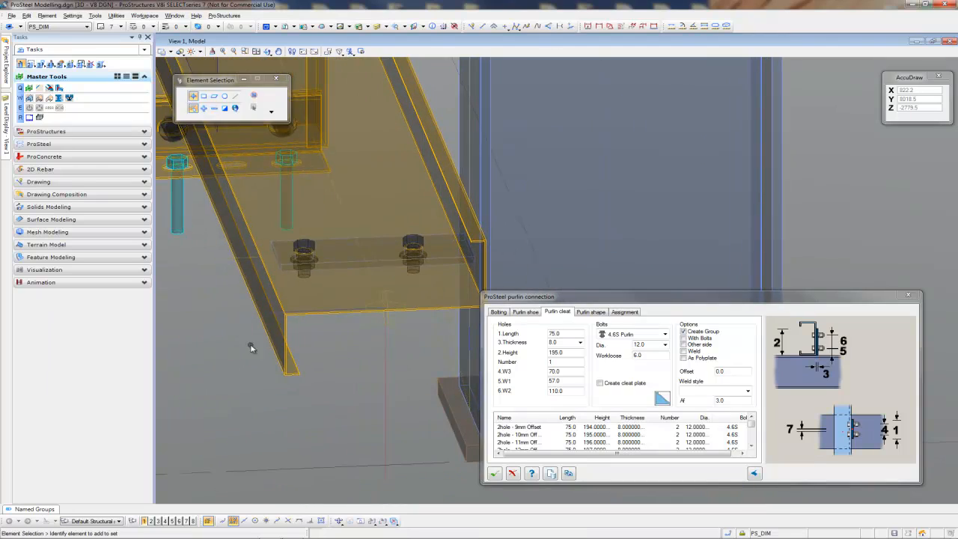
pyautogui.moveTo(299, 419)
pyautogui.keyDown('shift'); pyautogui.mouseDown(button='middle')
pyautogui.moveTo(319, 362)
pyautogui.moveTo(615, 226)
pyautogui.moveTo(386, 369)
pyautogui.moveTo(374, 389)
pyautogui.mouseUp(button='middle'); pyautogui.keyUp('shift')
pyautogui.click(494, 473)
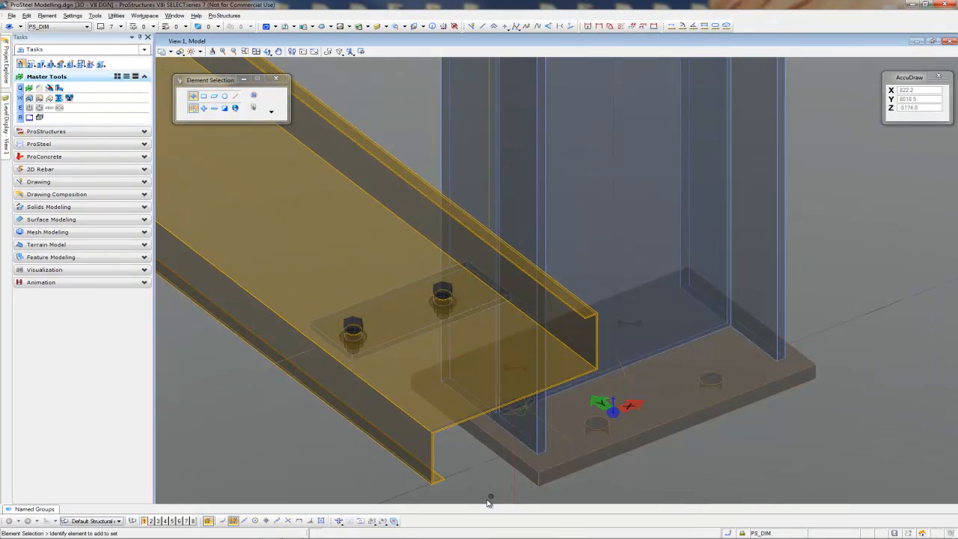
pyautogui.click(339, 523)
pyautogui.scroll(4, 618, 376)
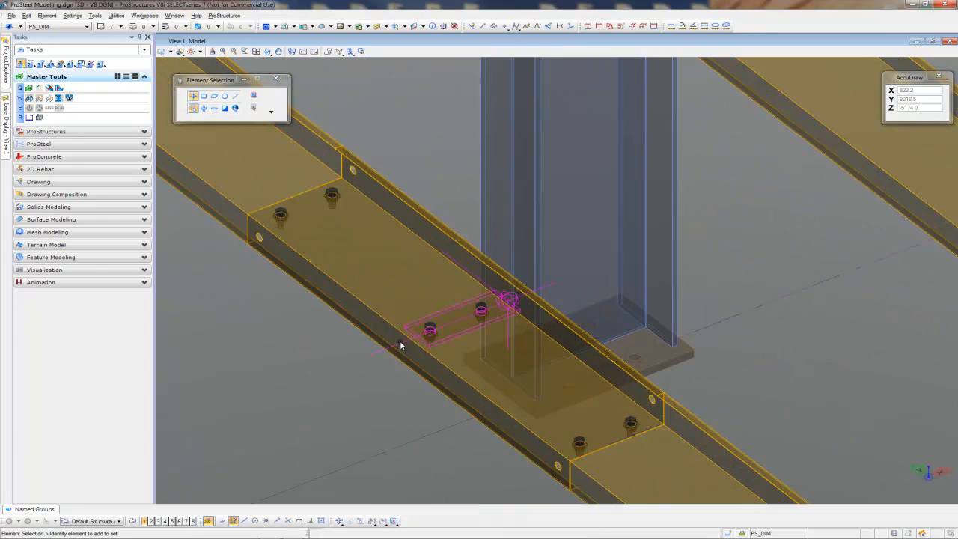
pyautogui.click(339, 521)
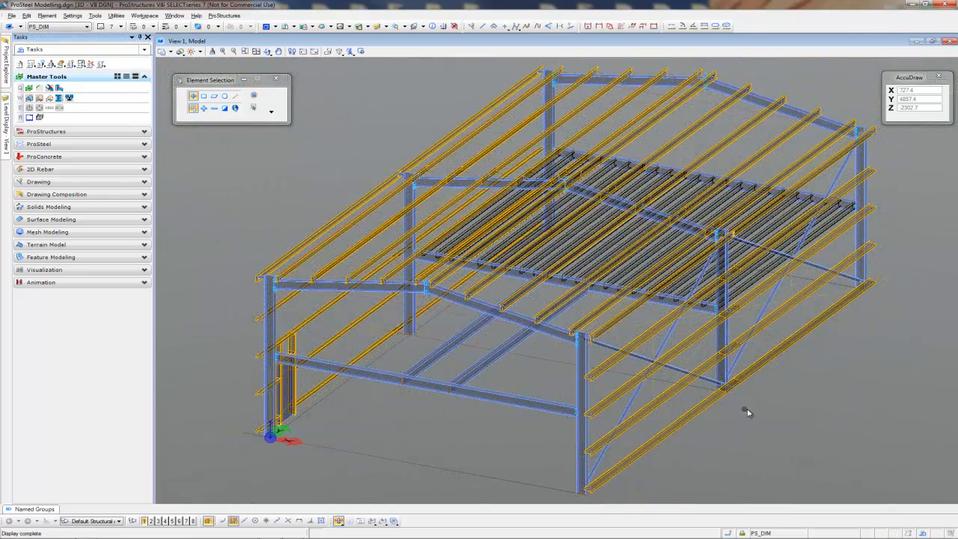
# Step: Orbit to the mezzanine floor framing and expand the ProSteel shape tools in the Tasks panel
pyautogui.moveTo(756, 412); pyautogui.dragTo(475, 399)
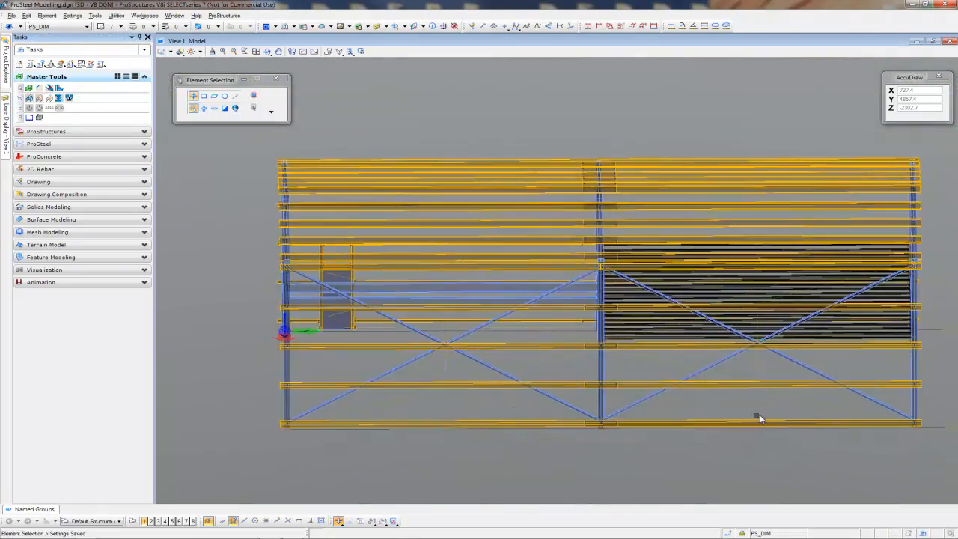
pyautogui.scroll(3, 794, 422)
pyautogui.keyDown('shift'); pyautogui.moveTo(823, 393); pyautogui.dragTo(608, 397, button='middle'); pyautogui.keyUp('shift')
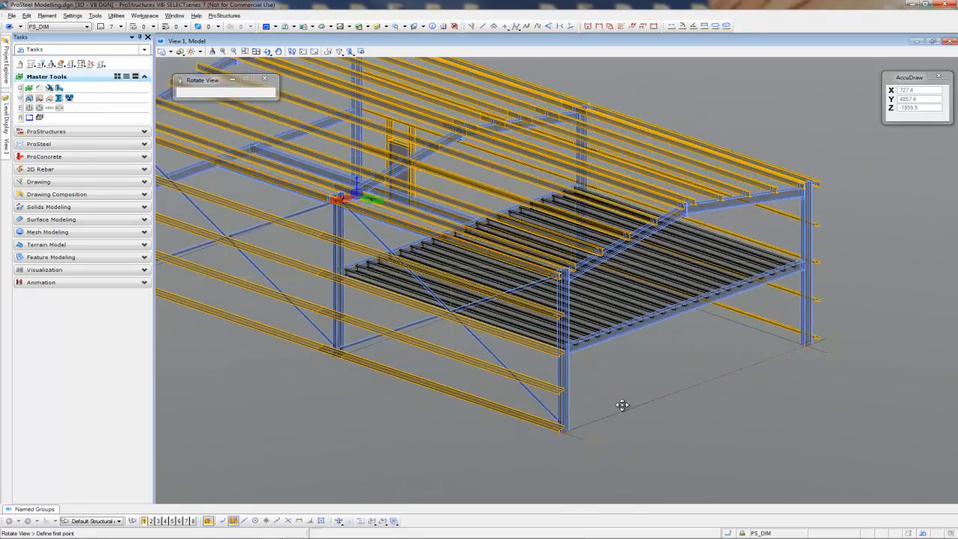
pyautogui.moveTo(609, 397)
pyautogui.mouseDown()
pyautogui.moveTo(639, 416)
pyautogui.moveTo(591, 407)
pyautogui.mouseUp()
pyautogui.rightClick(591, 408)
pyautogui.keyDown('shift'); pyautogui.moveTo(538, 397); pyautogui.dragTo(577, 386, button='middle'); pyautogui.keyUp('shift')
pyautogui.scroll(1, 577, 386)
pyautogui.scroll(1, 591, 404)
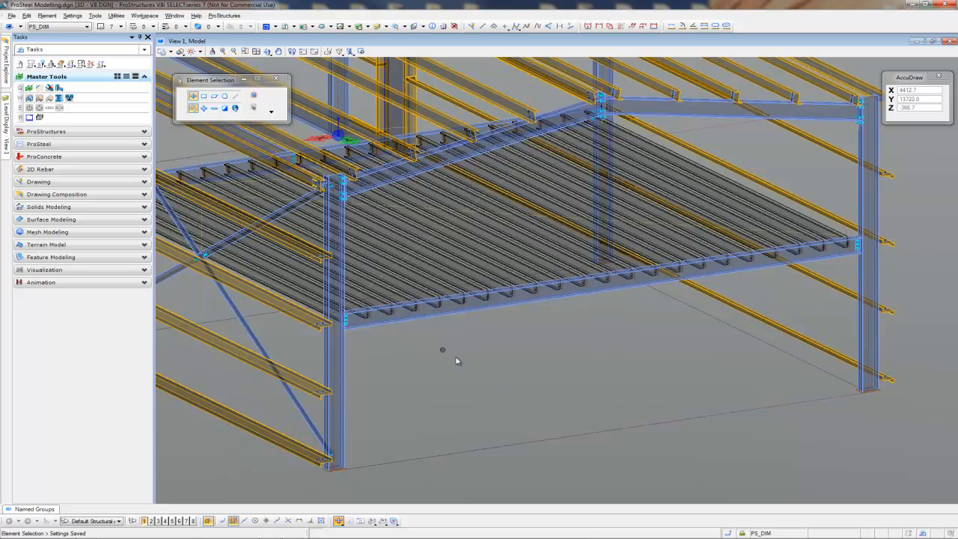
pyautogui.keyDown('shift'); pyautogui.moveTo(524, 404); pyautogui.dragTo(535, 364, button='middle'); pyautogui.keyUp('shift')
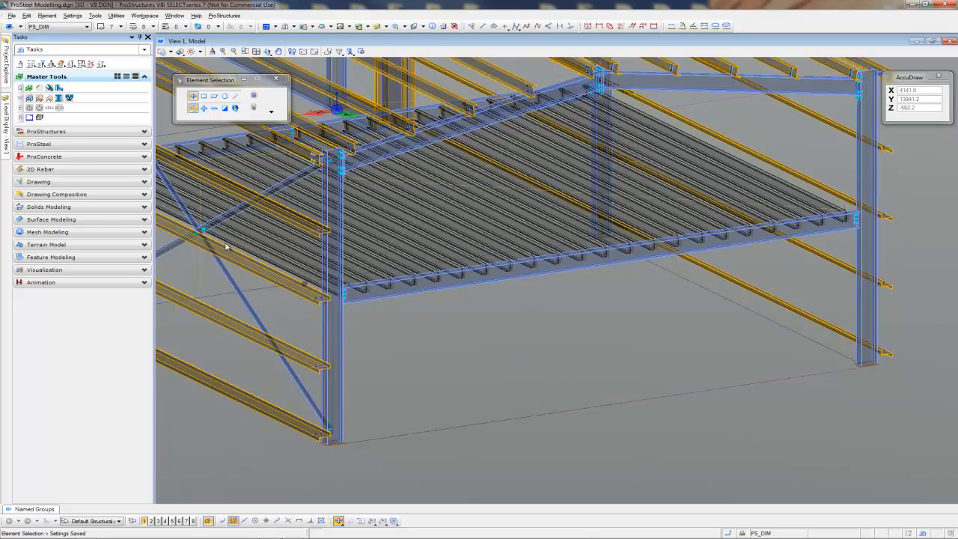
pyautogui.click(45, 143)
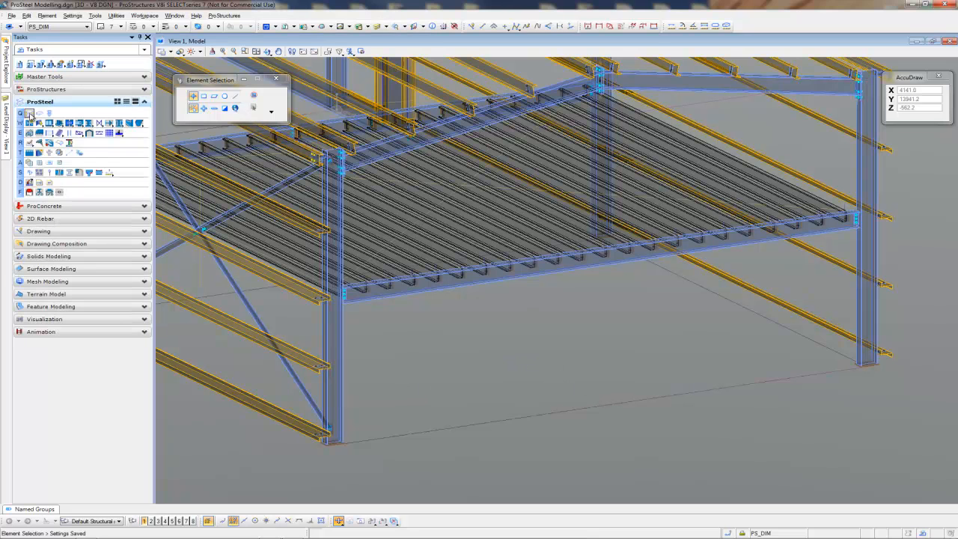
# Step: Match shape properties from an existing Z20015 purlin, clear the Length, and begin placement
pyautogui.doubleClick(322, 300)
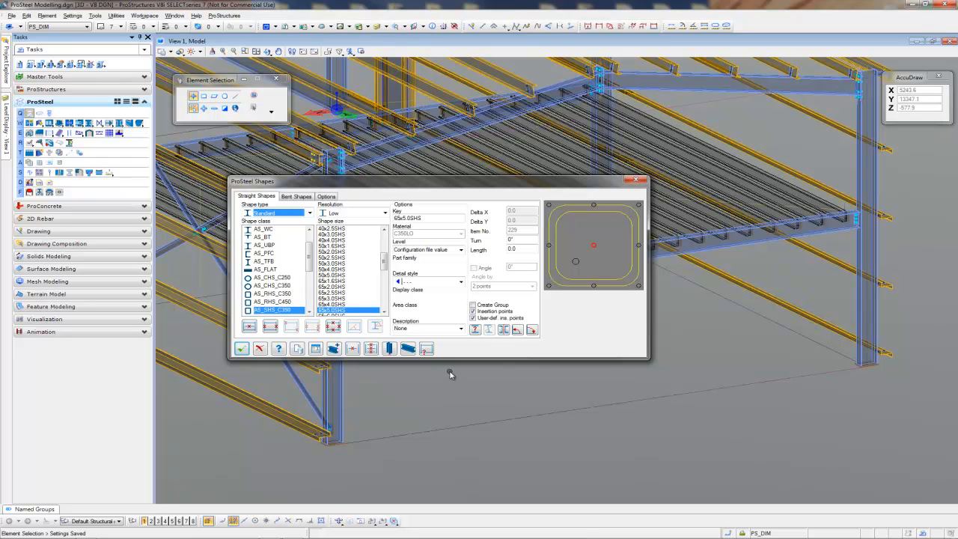
pyautogui.click(428, 349)
pyautogui.click(285, 423)
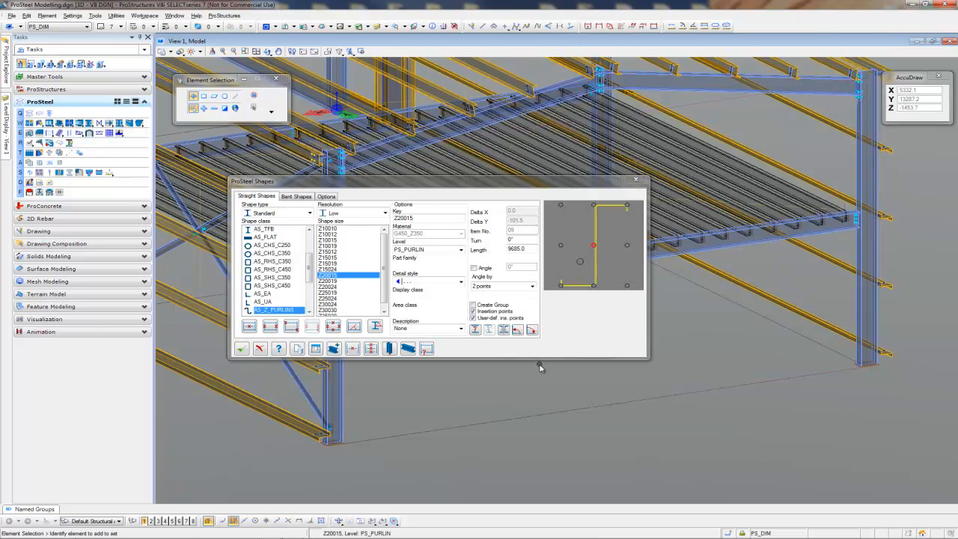
pyautogui.click(526, 249)
pyautogui.press('Delete')
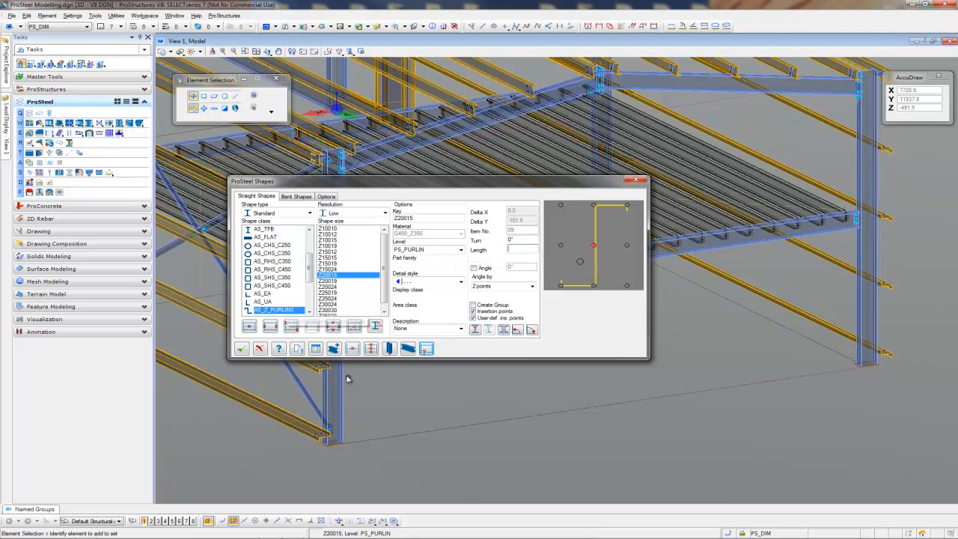
pyautogui.click(271, 327)
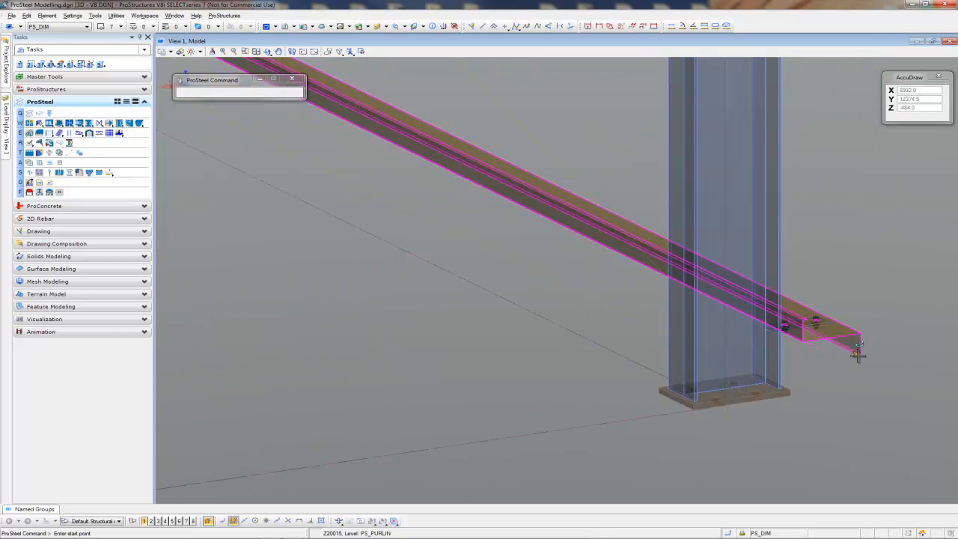
pyautogui.scroll(5, 883, 355)
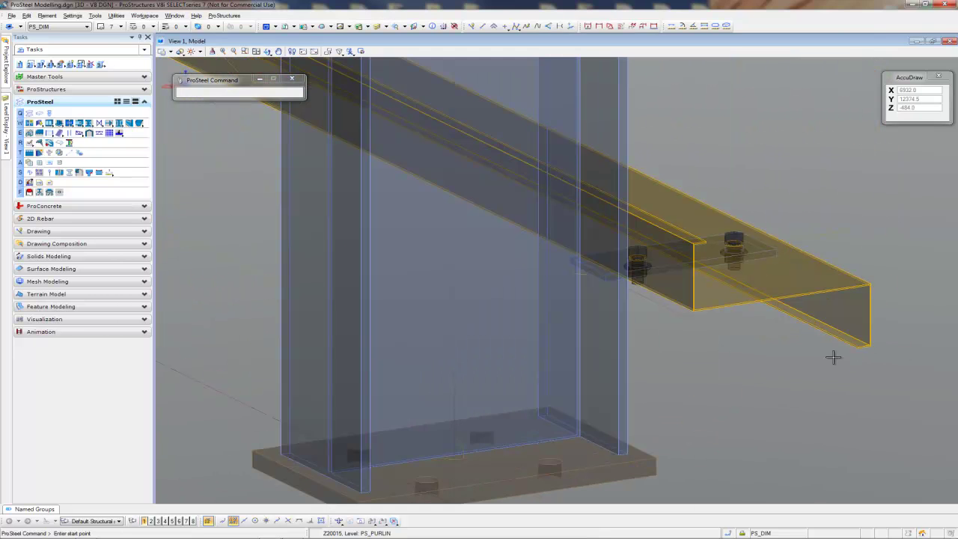
# Step: Place a Z20015 member beside the column base, rotated twice so its flanges face the other way
pyautogui.click(692, 313)
pyautogui.scroll(-6, 691, 313)
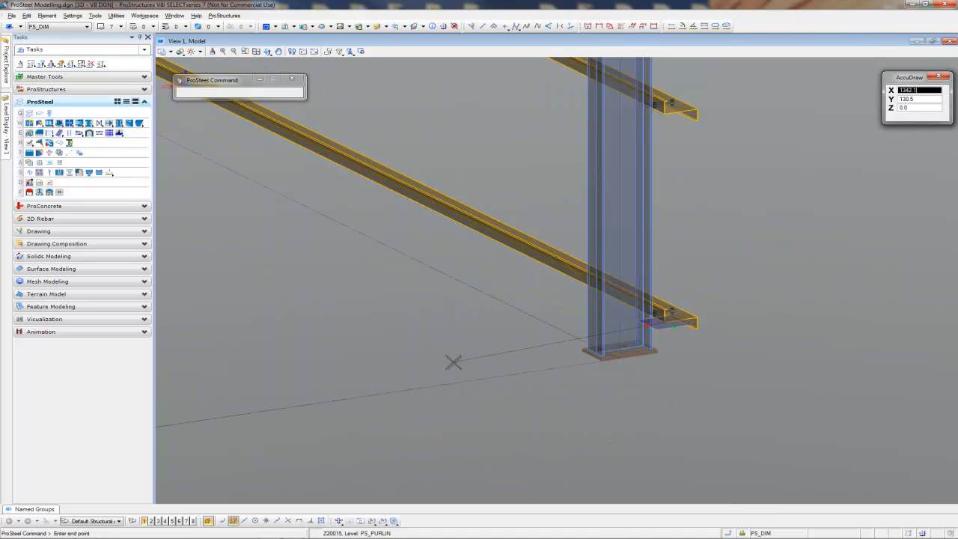
pyautogui.click(434, 369)
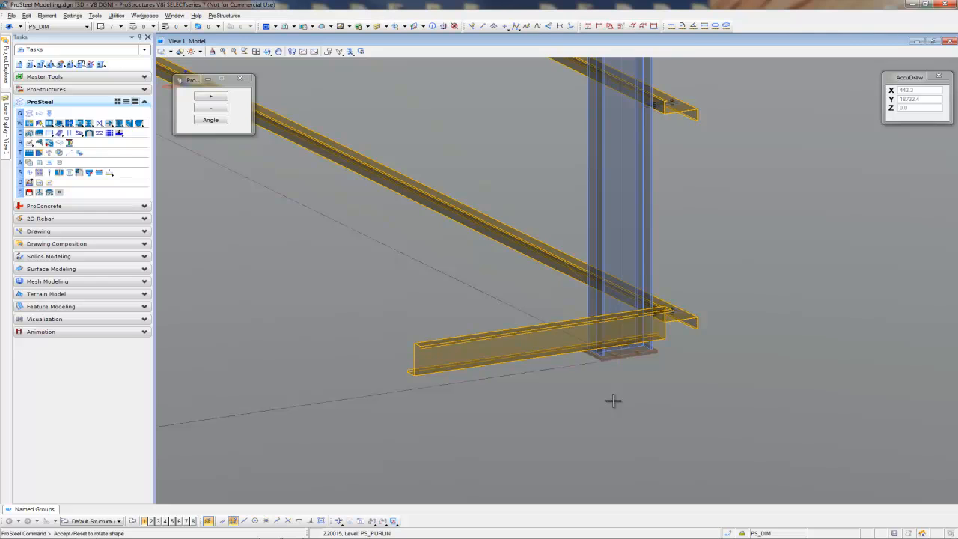
pyautogui.rightClick(612, 401)
pyautogui.rightClick(654, 401)
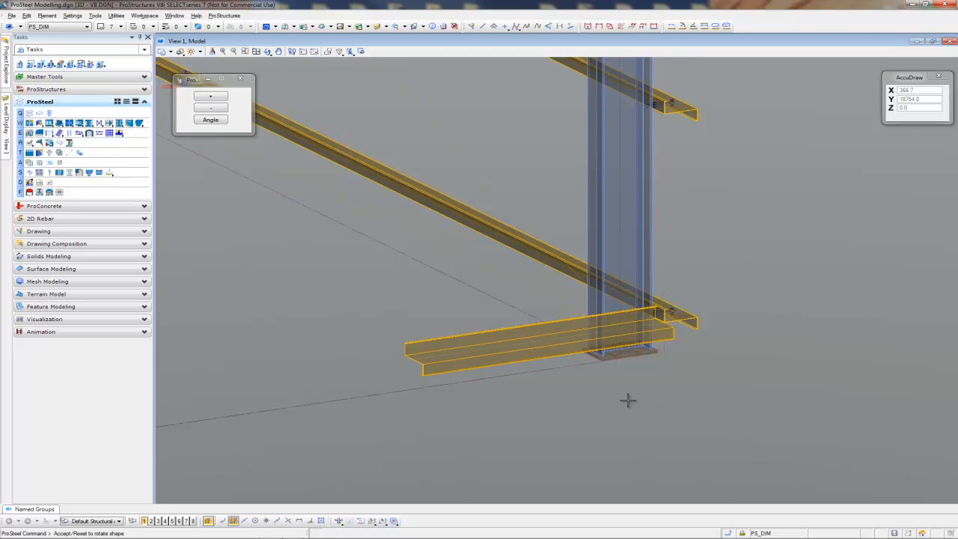
pyautogui.click(623, 398)
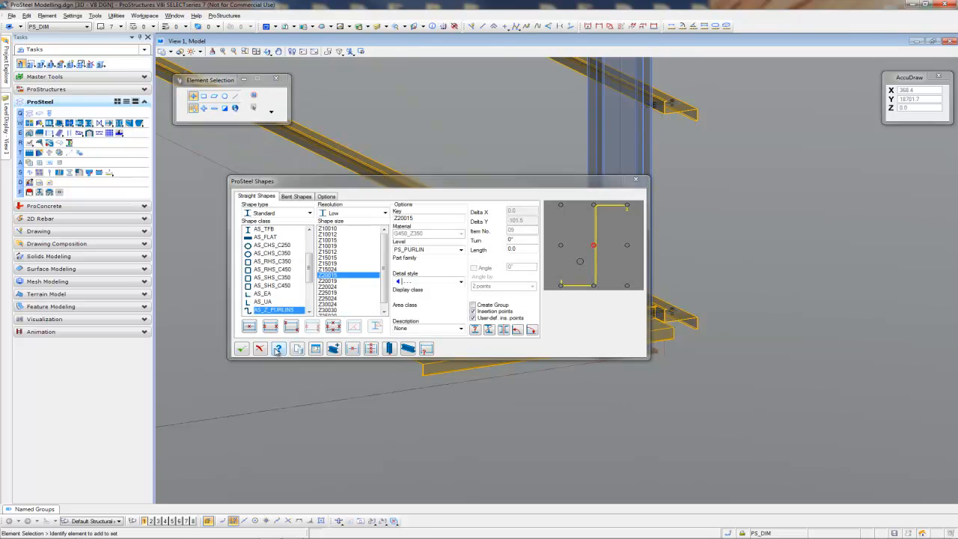
# Step: Close the ProSteel Shapes dialog and orbit to the new member's junction at the column base
pyautogui.click(258, 349)
pyautogui.scroll(5, 682, 327)
pyautogui.moveTo(681, 326); pyautogui.dragTo(628, 399, button='middle')
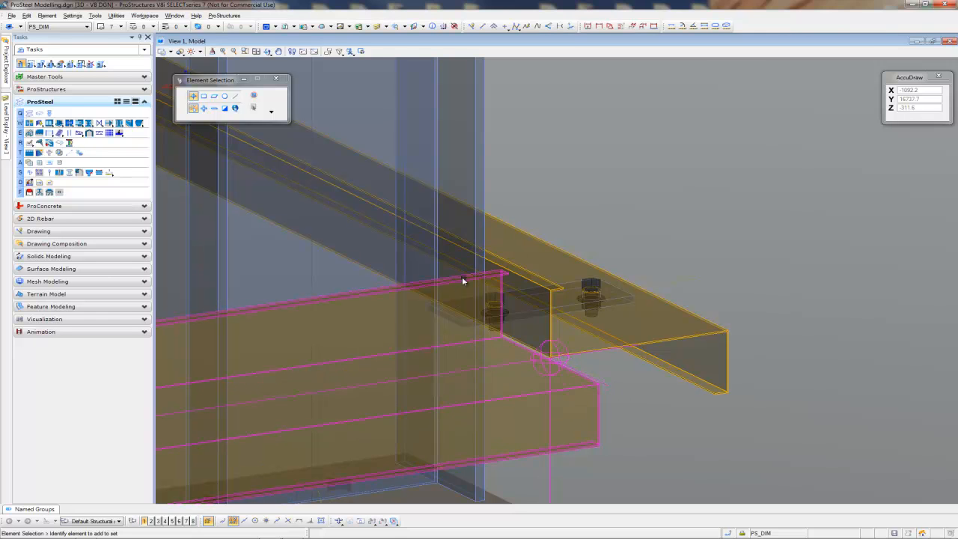
pyautogui.scroll(-5, 438, 307)
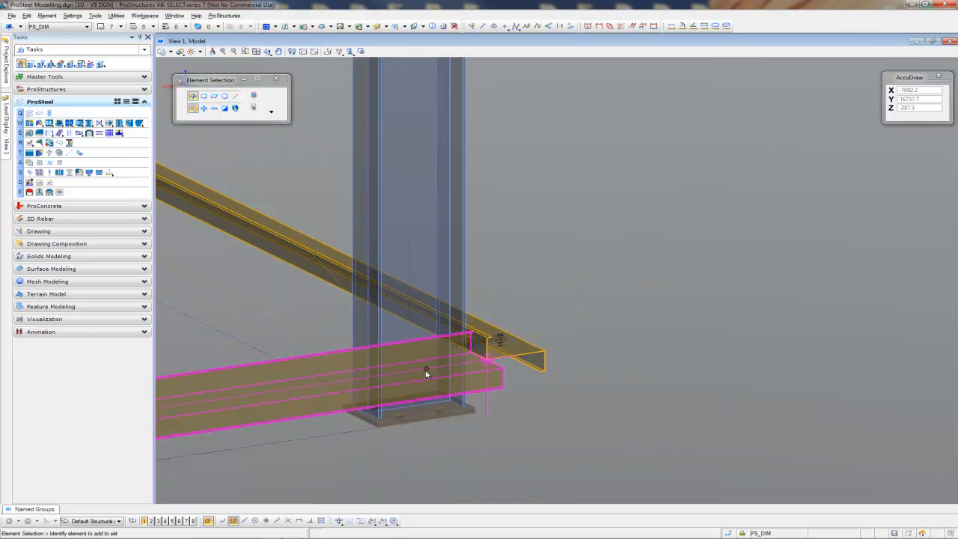
pyautogui.keyDown('shift'); pyautogui.moveTo(410, 404); pyautogui.dragTo(410, 404, button='middle'); pyautogui.keyUp('shift')
pyautogui.moveTo(410, 404)
pyautogui.mouseDown()
pyautogui.moveTo(627, 447)
pyautogui.moveTo(418, 414)
pyautogui.mouseUp()
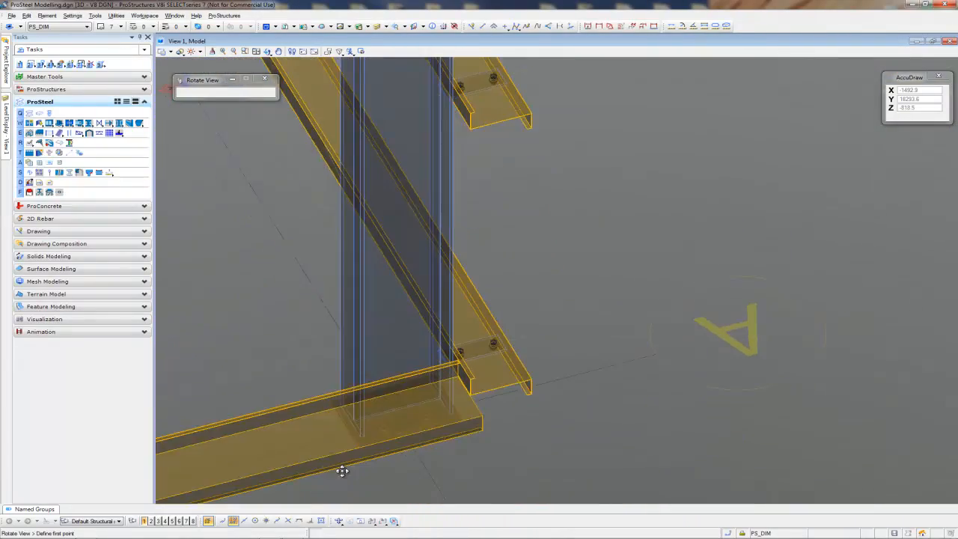
pyautogui.scroll(-2, 448, 404)
pyautogui.keyDown('shift'); pyautogui.moveTo(464, 390); pyautogui.dragTo(323, 406, button='middle'); pyautogui.keyUp('shift')
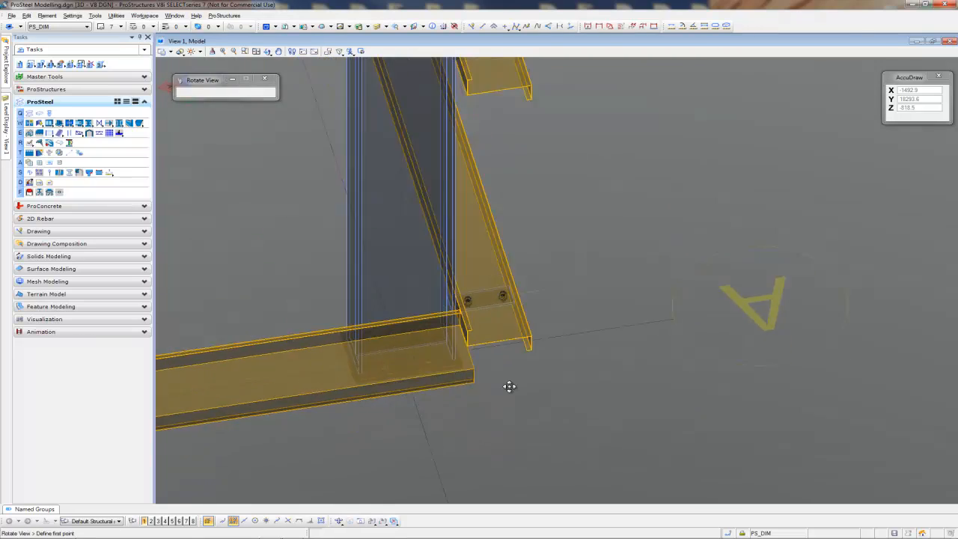
pyautogui.moveTo(324, 406); pyautogui.dragTo(449, 314)
# Step: Select the new Z20015 purlin and the neighbouring purlin meeting it at the column
pyautogui.click(497, 247)
pyautogui.scroll(4, 582, 329)
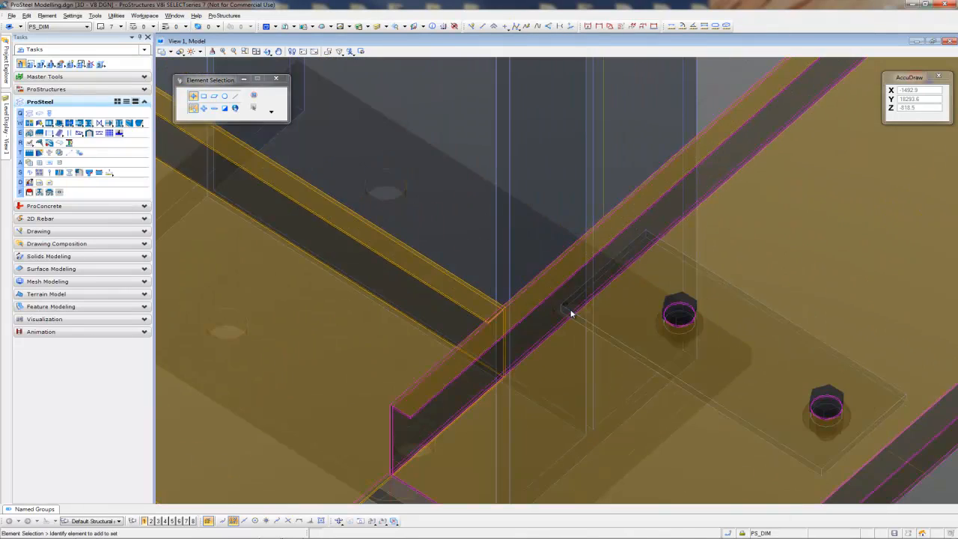
pyautogui.scroll(-3, 565, 334)
pyautogui.moveTo(614, 351)
pyautogui.keyDown('shift'); pyautogui.mouseDown(button='middle')
pyautogui.moveTo(457, 372)
pyautogui.moveTo(584, 394)
pyautogui.mouseUp(button='middle'); pyautogui.keyUp('shift')
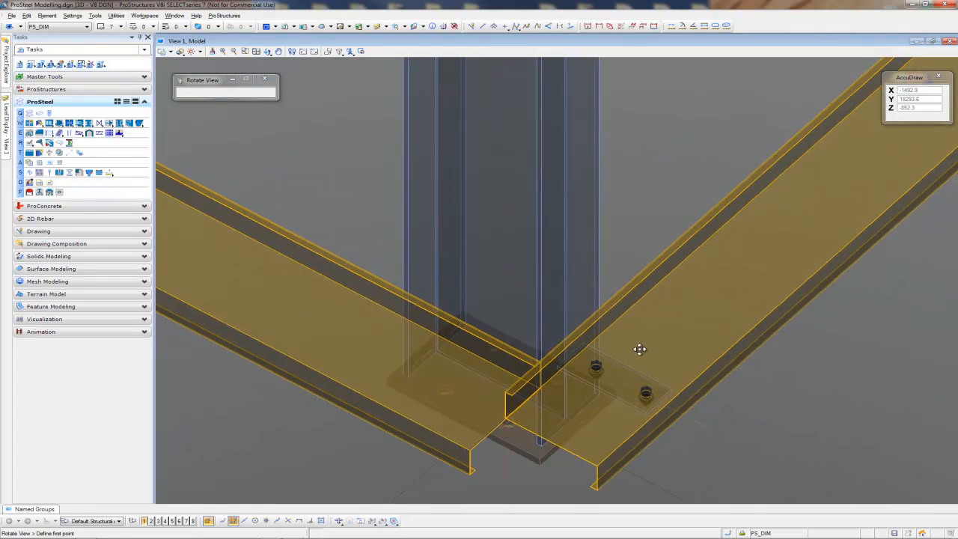
pyautogui.click(585, 394)
pyautogui.scroll(-2, 554, 409)
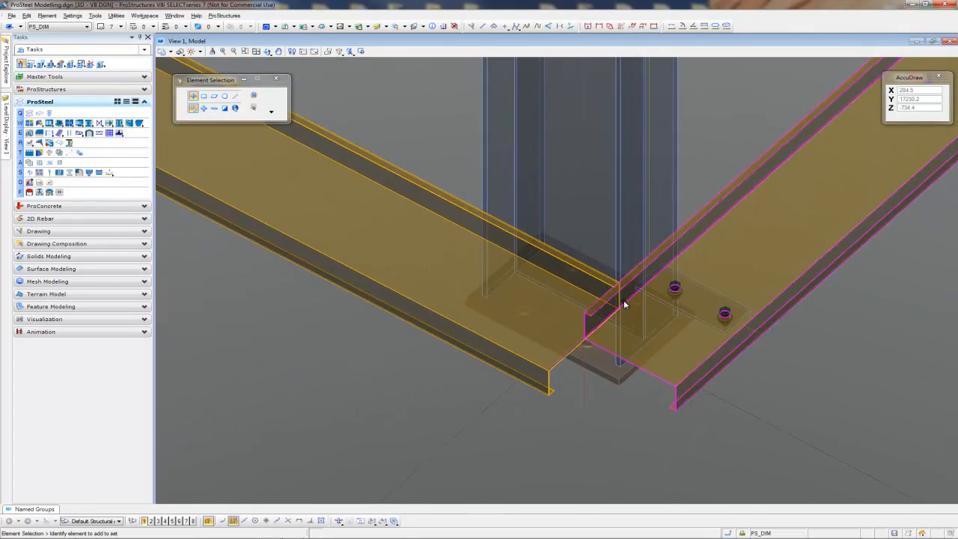
pyautogui.scroll(5, 620, 304)
pyautogui.scroll(-3, 621, 300)
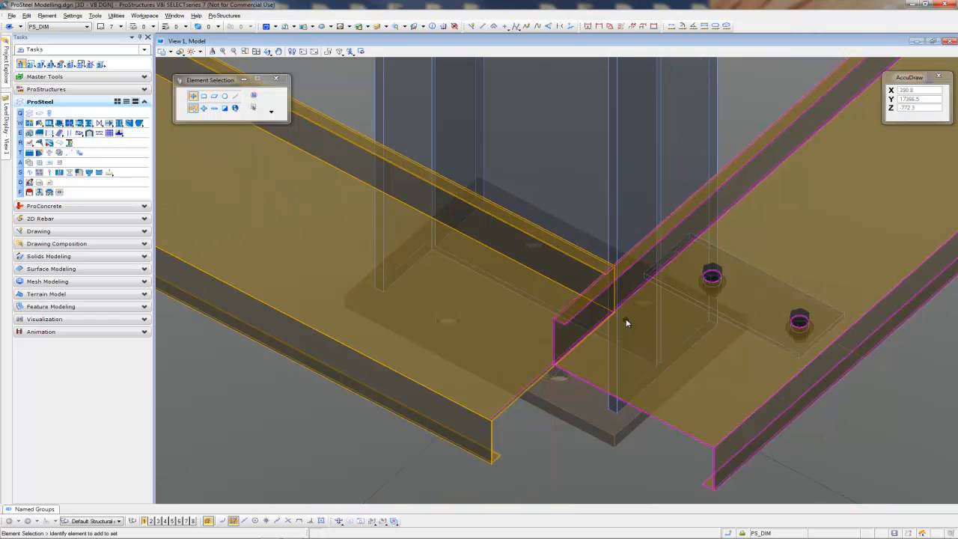
pyautogui.keyDown('shift'); pyautogui.moveTo(625, 308); pyautogui.dragTo(599, 262, button='middle'); pyautogui.keyUp('shift')
pyautogui.click(489, 372)
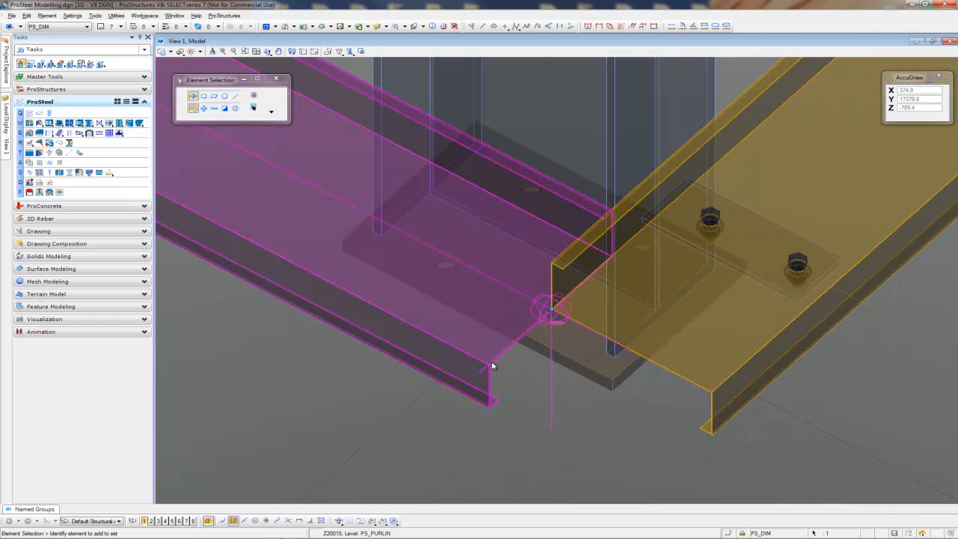
pyautogui.rightClick(595, 394)
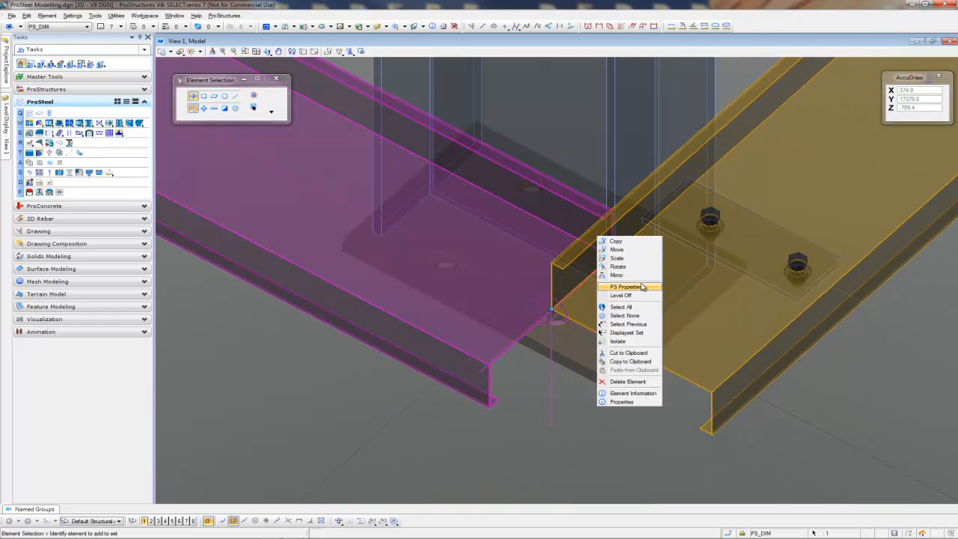
pyautogui.click(628, 252)
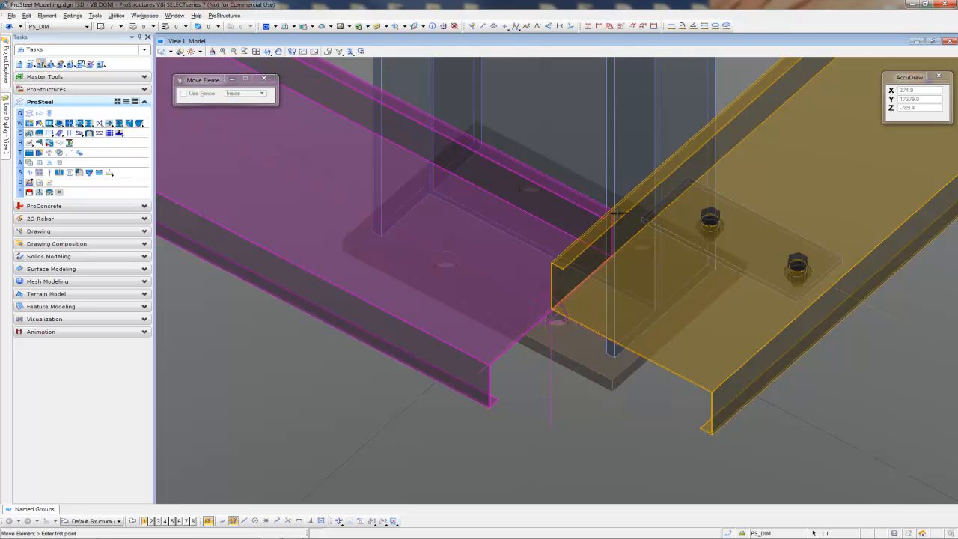
pyautogui.scroll(3, 621, 225)
pyautogui.click(576, 185)
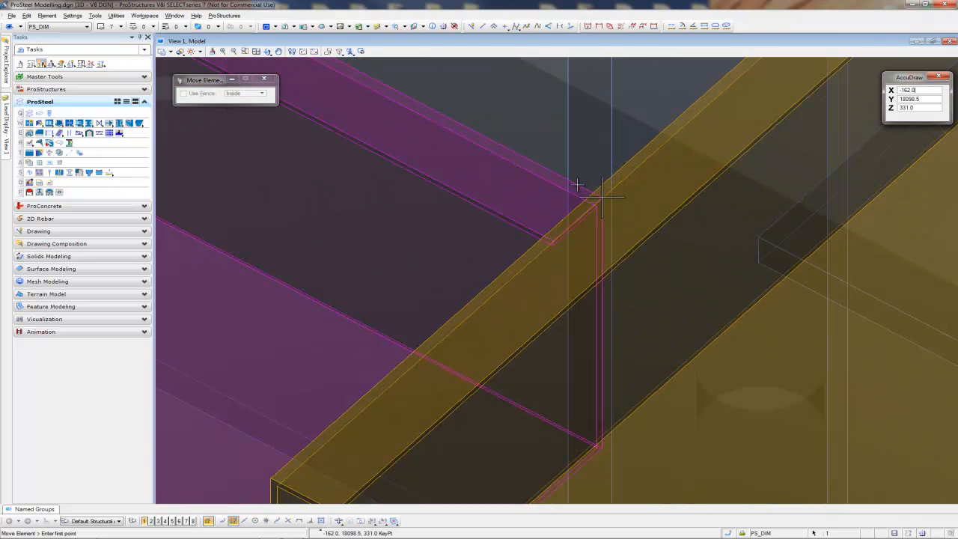
pyautogui.scroll(-2, 576, 184)
pyautogui.scroll(-3, 524, 225)
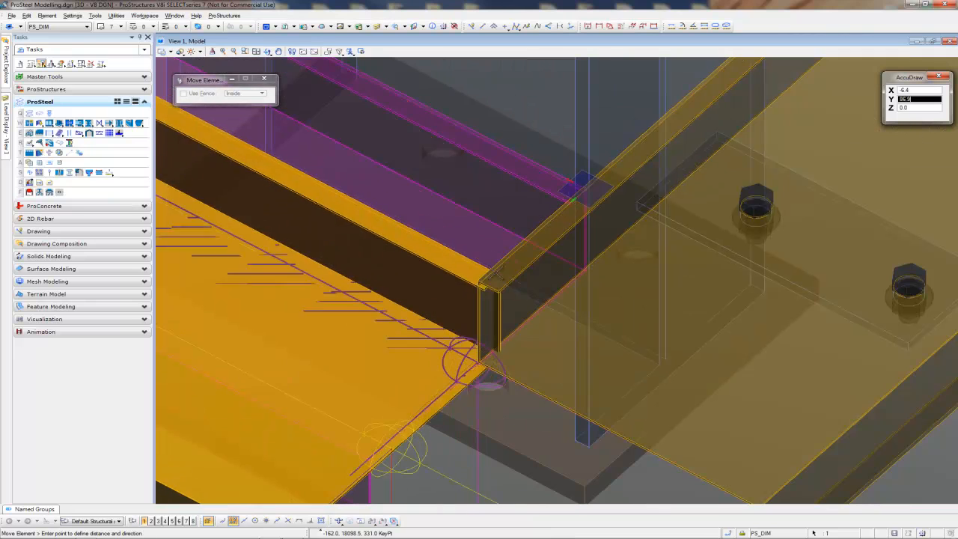
pyautogui.click(479, 275)
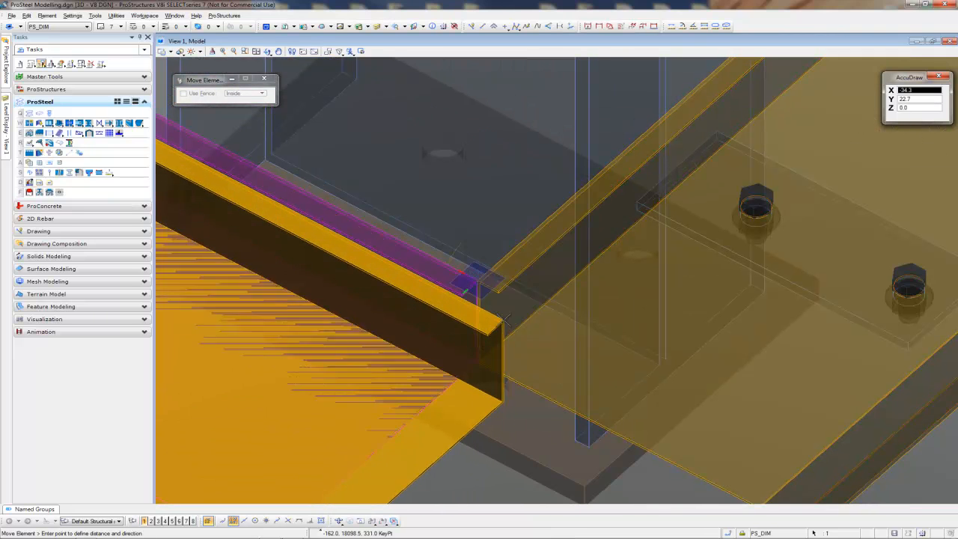
pyautogui.press('Escape')
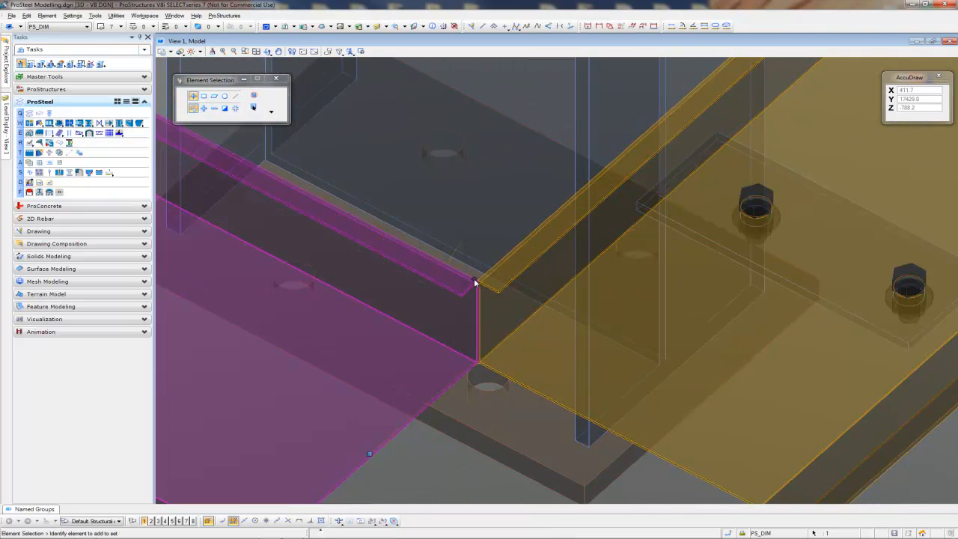
pyautogui.rightClick(471, 281)
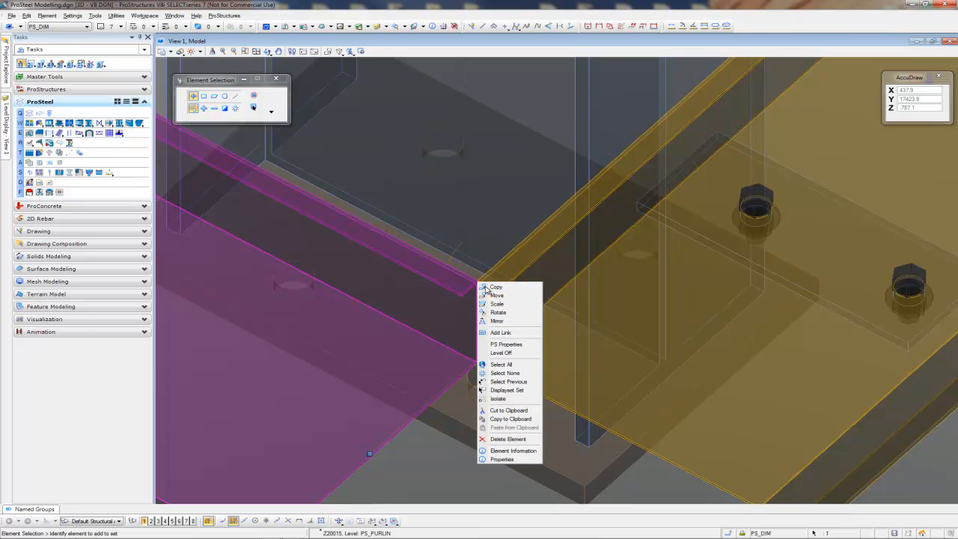
pyautogui.click(498, 295)
pyautogui.click(479, 288)
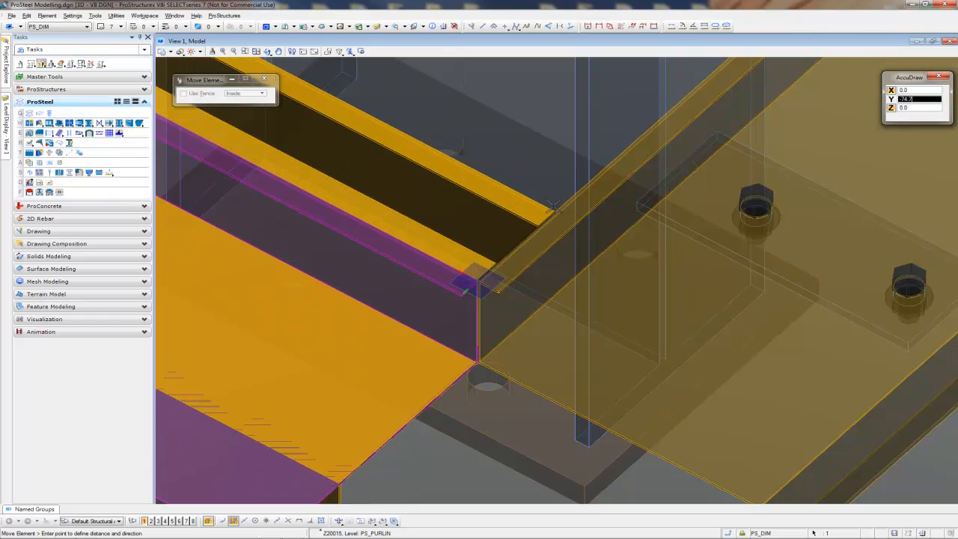
pyautogui.scroll(-1, 557, 206)
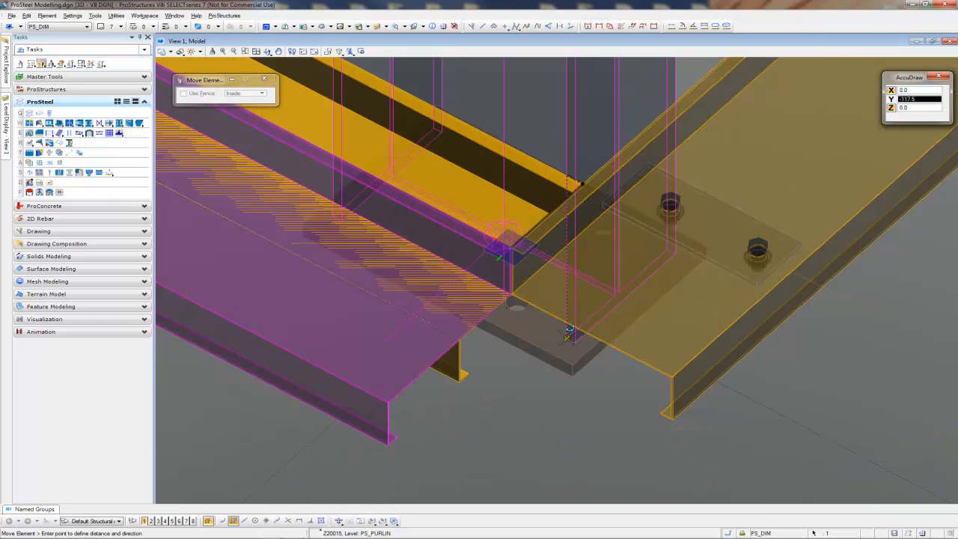
pyautogui.moveTo(569, 331)
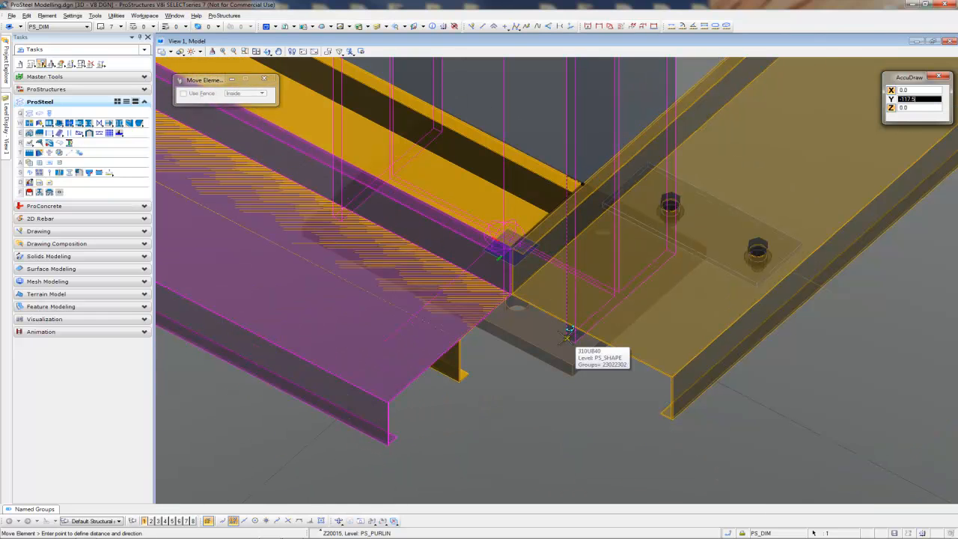
pyautogui.press('o')
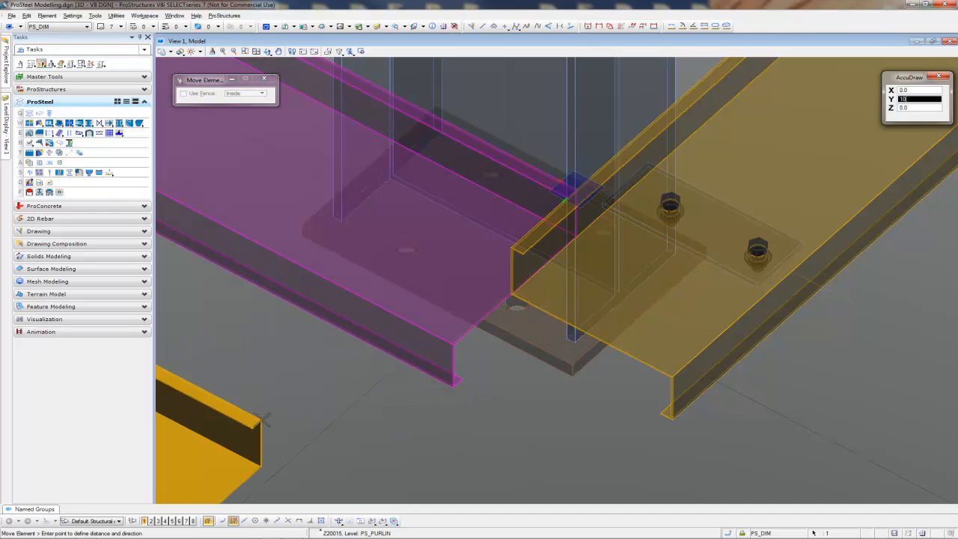
pyautogui.rightClick(511, 393)
# Step: Select the beam, column and plate assembly at the girt-to-column corner and pan around it
pyautogui.click(573, 332)
pyautogui.keyDown('ctrl'); pyautogui.click(574, 212); pyautogui.keyUp('ctrl')
pyautogui.scroll(5, 565, 233)
pyautogui.scroll(-4, 545, 261)
pyautogui.moveTo(516, 313); pyautogui.dragTo(608, 320, button='middle')
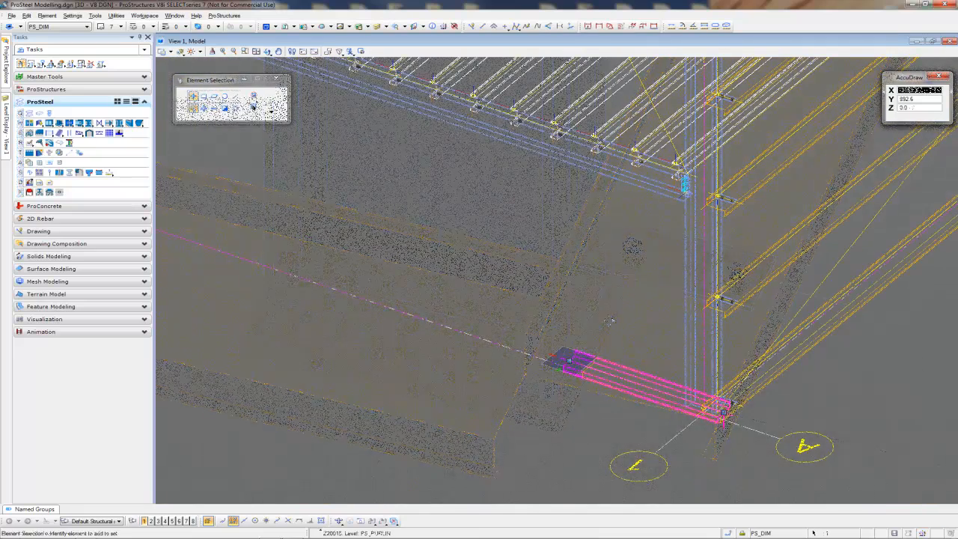
pyautogui.moveTo(335, 337); pyautogui.dragTo(674, 224, button='middle')
pyautogui.scroll(5, 180, 255)
pyautogui.scroll(4, 180, 254)
pyautogui.scroll(4, 181, 254)
pyautogui.scroll(-4, 189, 230)
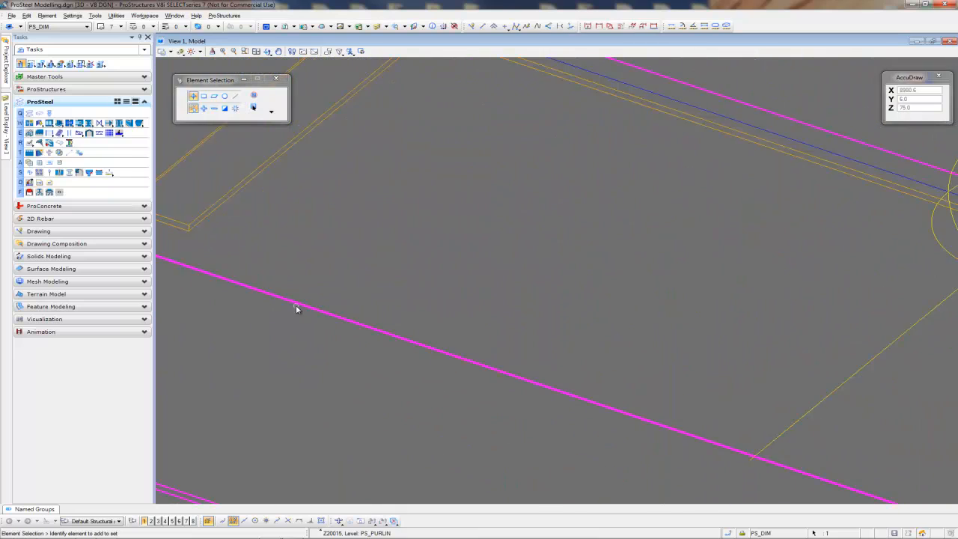
pyautogui.scroll(-5, 295, 311)
pyautogui.click(327, 288)
pyautogui.click(379, 231)
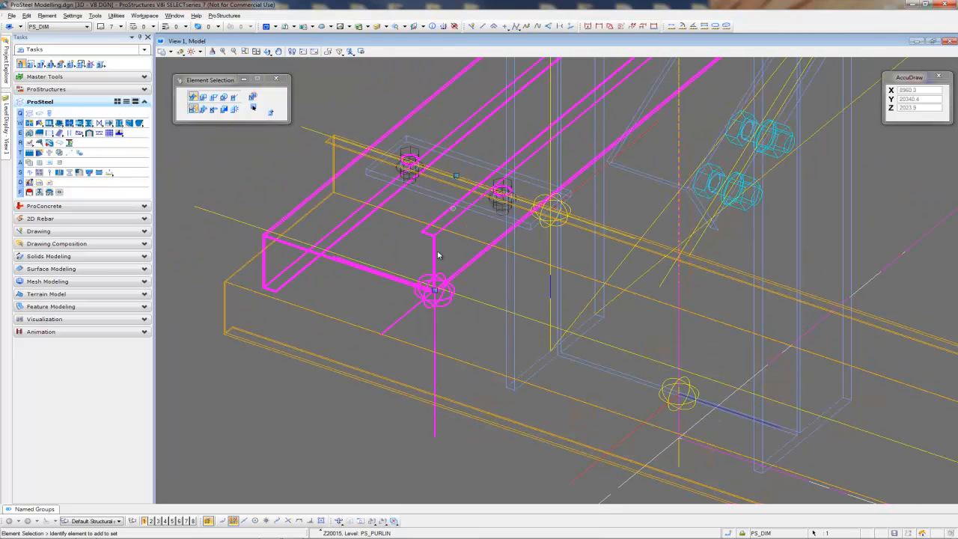
pyautogui.scroll(3, 436, 291)
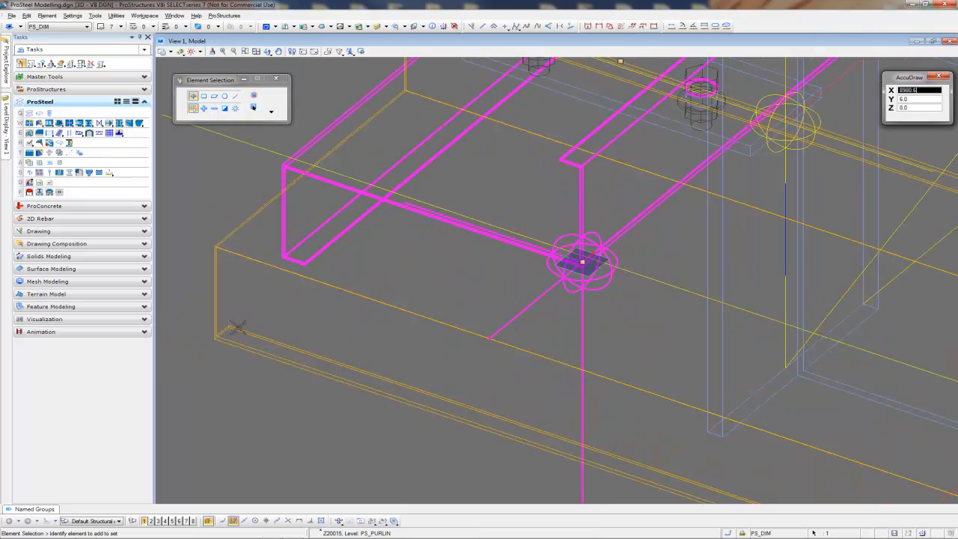
pyautogui.scroll(4, 437, 292)
pyautogui.scroll(3, 225, 314)
pyautogui.scroll(-3, 419, 344)
pyautogui.scroll(2, 374, 329)
pyautogui.scroll(2, 372, 325)
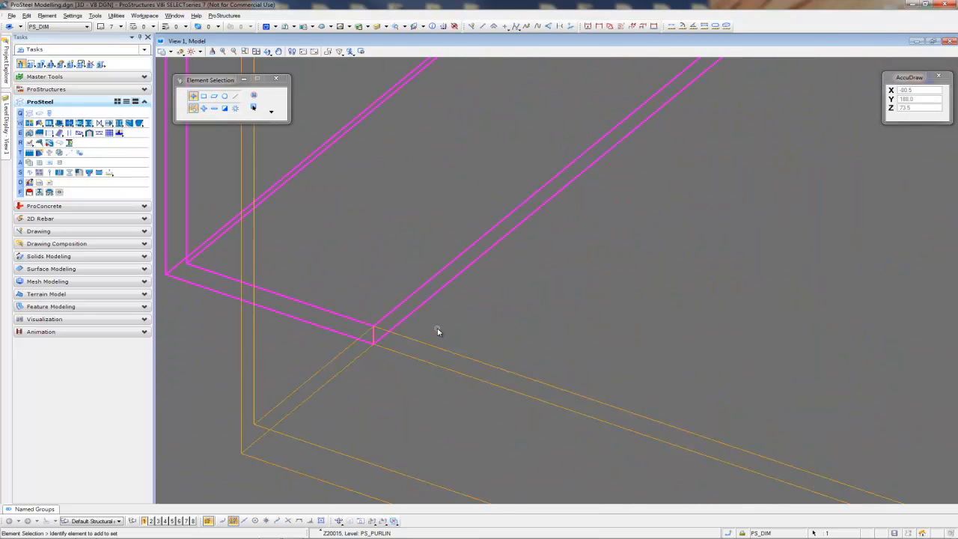
pyautogui.scroll(-3, 439, 331)
pyautogui.scroll(-3, 438, 389)
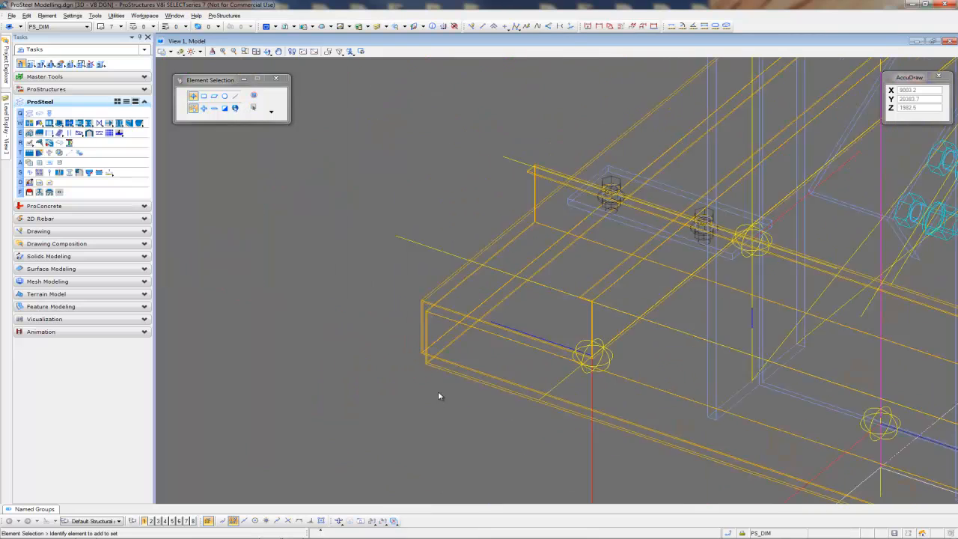
pyautogui.scroll(-3, 438, 397)
pyautogui.moveTo(464, 407)
pyautogui.mouseDown(button='middle')
pyautogui.moveTo(523, 435)
pyautogui.moveTo(452, 378)
pyautogui.moveTo(581, 341)
pyautogui.mouseUp(button='middle')
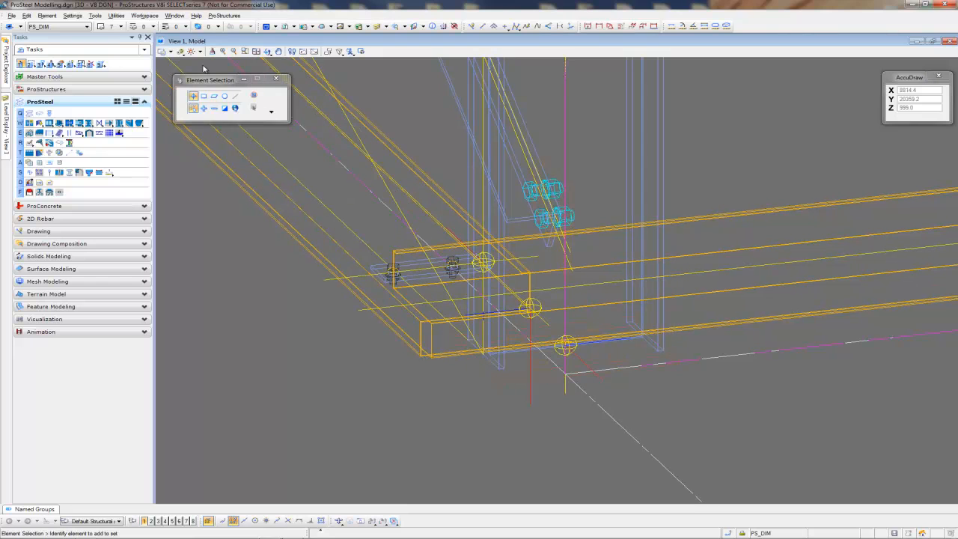
# Step: Switch the view display style to Transparent Modeling and orbit around the girt corner
pyautogui.click(181, 52)
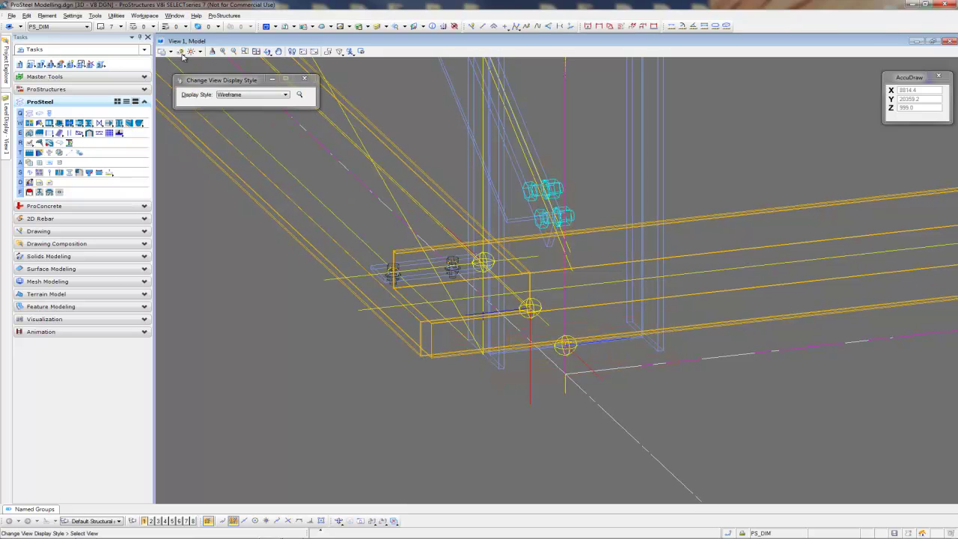
pyautogui.click(241, 95)
pyautogui.click(268, 191)
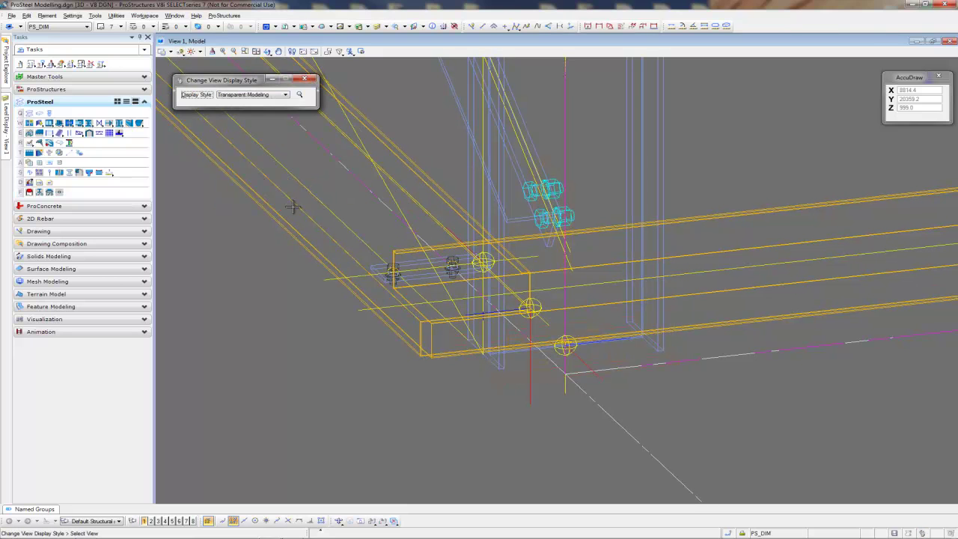
pyautogui.click(425, 391)
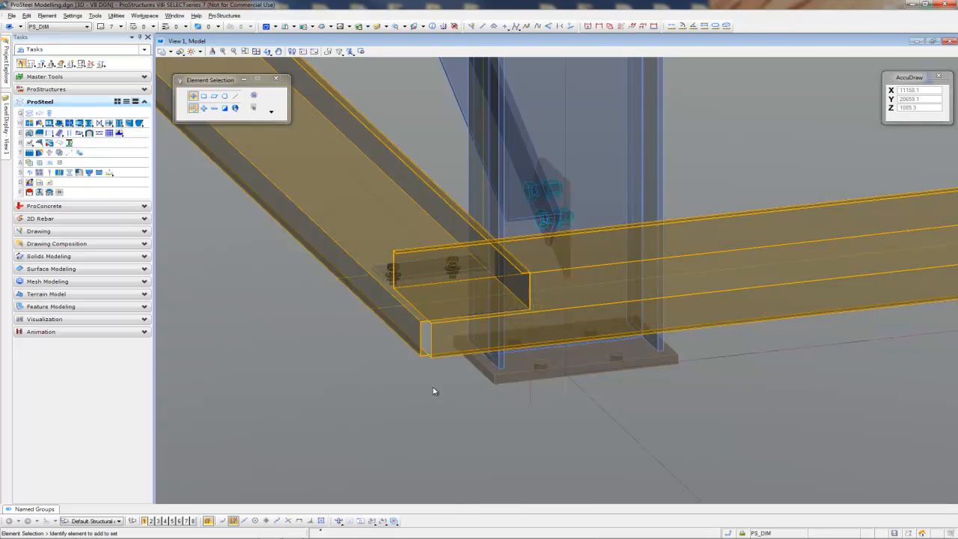
pyautogui.moveTo(435, 388)
pyautogui.keyDown('shift'); pyautogui.mouseDown(button='middle')
pyautogui.moveTo(478, 416)
pyautogui.moveTo(746, 436)
pyautogui.moveTo(520, 441)
pyautogui.mouseUp(button='middle'); pyautogui.keyUp('shift')
pyautogui.press('Escape')
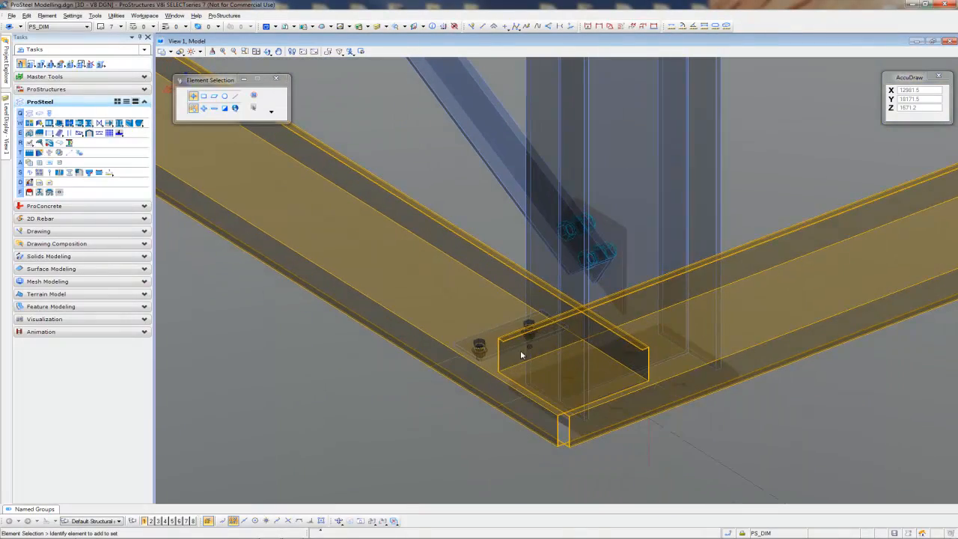
pyautogui.scroll(-3, 439, 428)
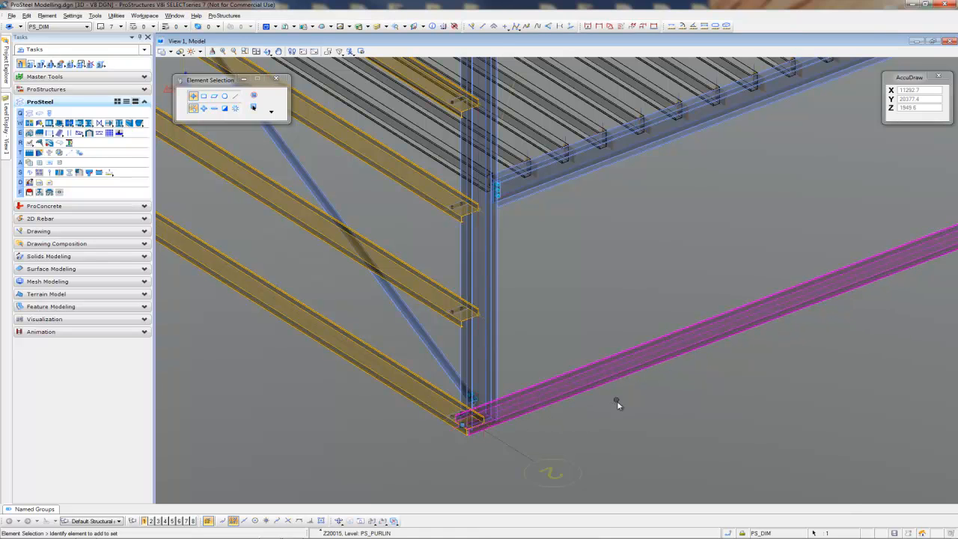
# Step: Copy the bottom Z20015 girt from its end point up the side wall at a 1297.5 offset
pyautogui.rightClick(602, 262)
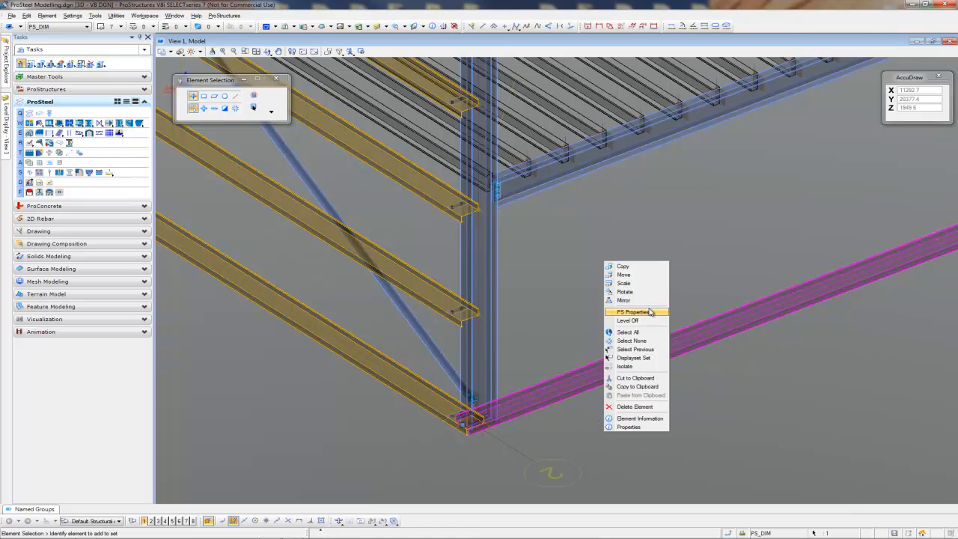
pyautogui.click(630, 267)
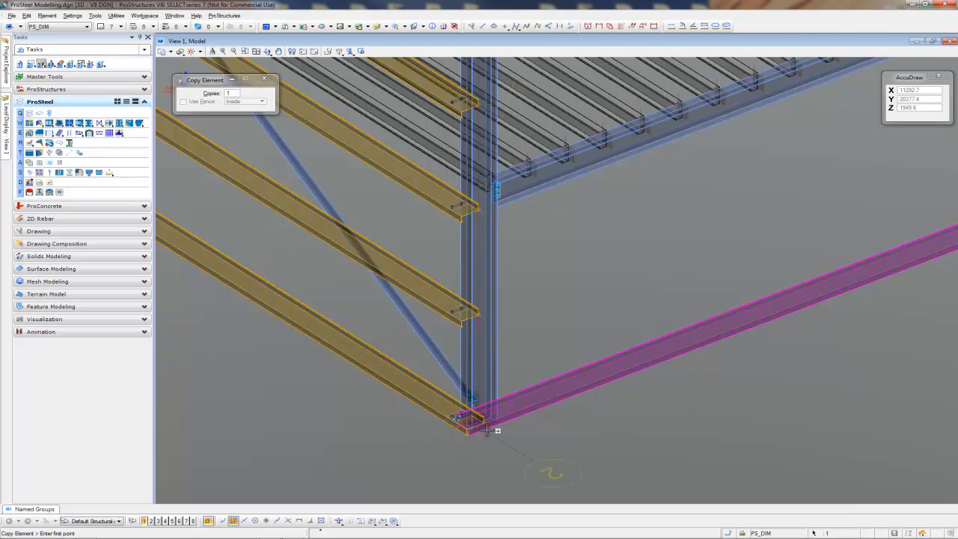
pyautogui.scroll(5, 465, 449)
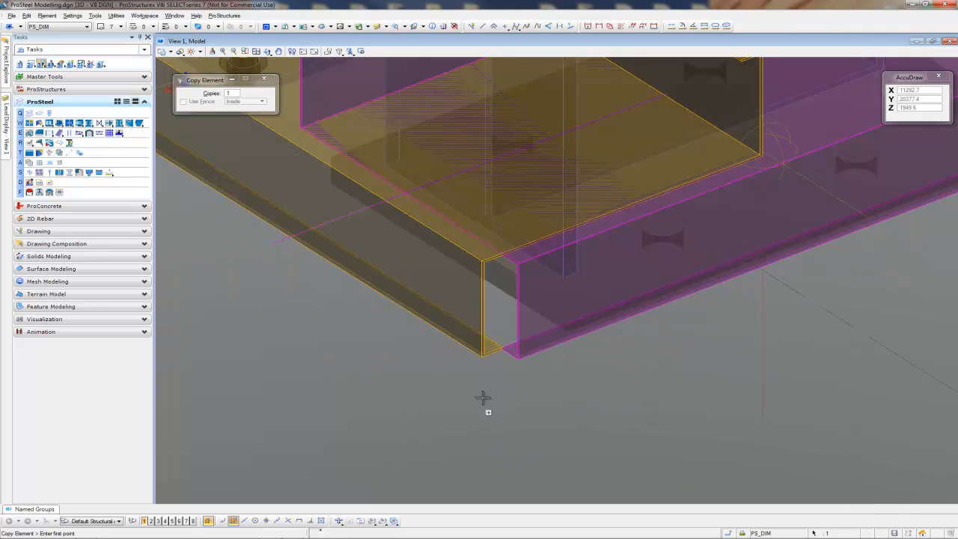
pyautogui.scroll(3, 486, 359)
pyautogui.click(490, 342)
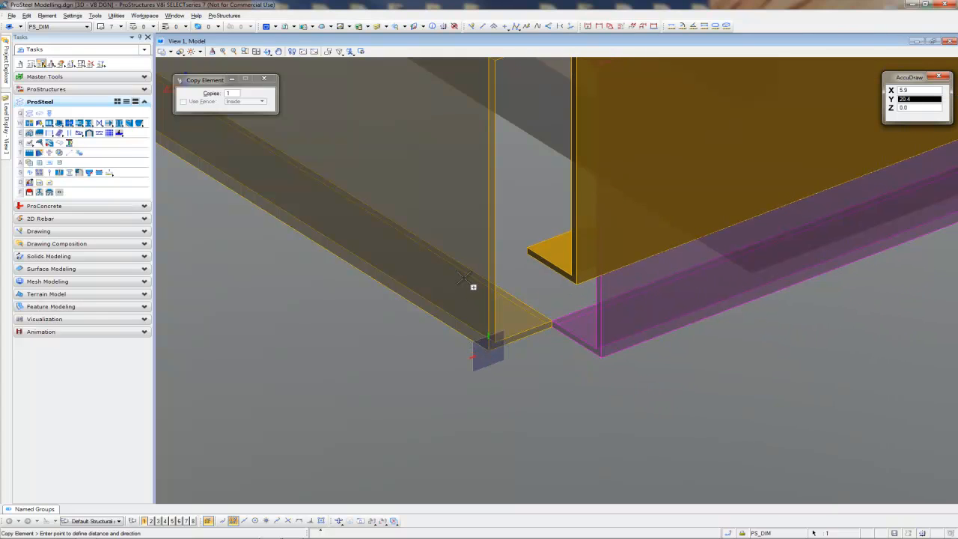
pyautogui.moveTo(485, 330); pyautogui.dragTo(497, 412, button='middle')
pyautogui.scroll(-5, 497, 404)
pyautogui.scroll(5, 497, 299)
pyautogui.scroll(3, 479, 299)
pyautogui.scroll(-3, 451, 312)
pyautogui.scroll(-3, 452, 312)
pyautogui.scroll(-2, 452, 262)
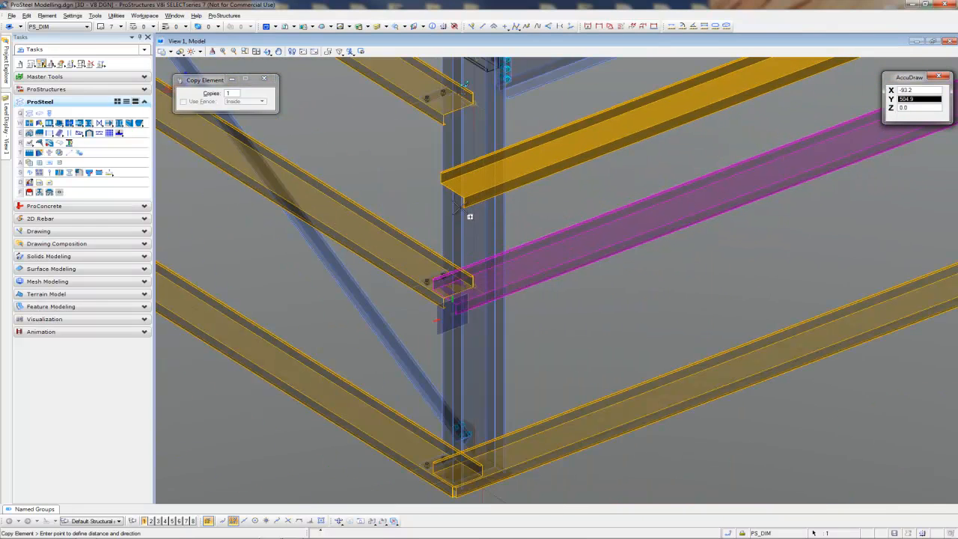
pyautogui.scroll(3, 433, 207)
pyautogui.scroll(3, 449, 224)
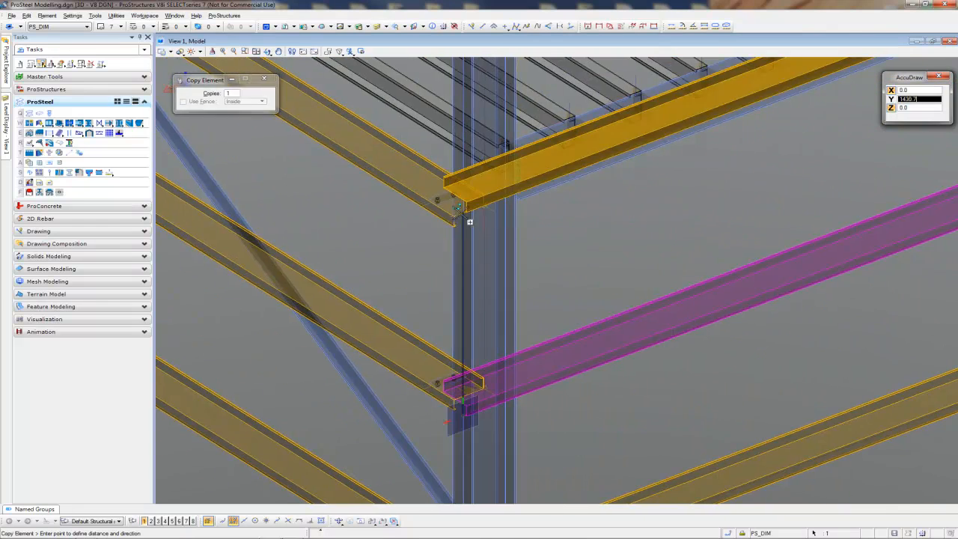
pyautogui.scroll(3, 467, 224)
pyautogui.scroll(3, 466, 225)
pyautogui.scroll(3, 449, 315)
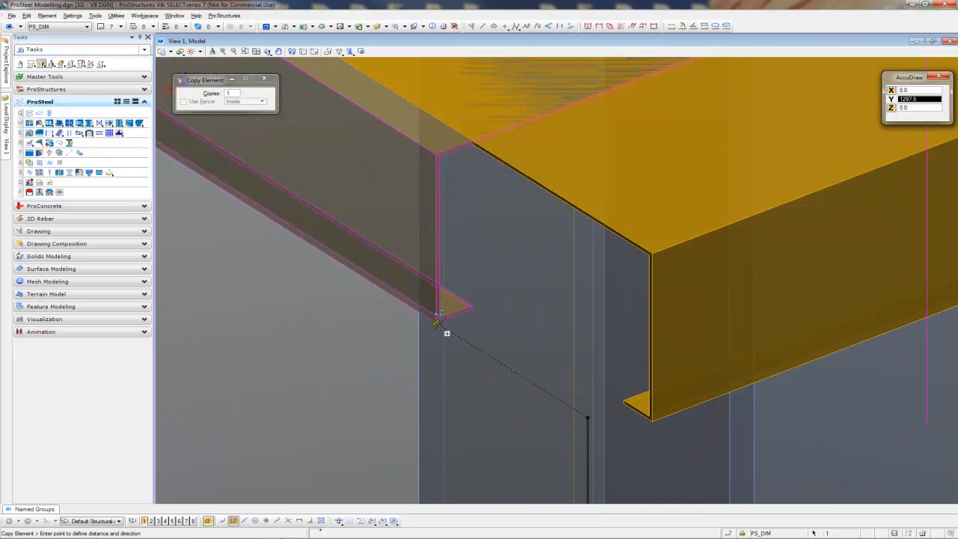
pyautogui.scroll(2, 445, 336)
pyautogui.scroll(-3, 441, 376)
pyautogui.scroll(-3, 441, 359)
pyautogui.scroll(2, 449, 315)
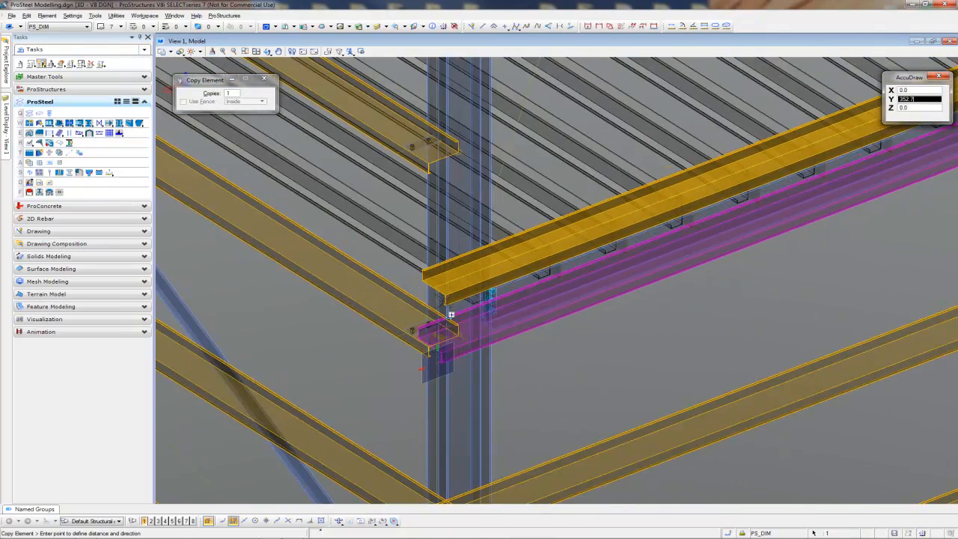
pyautogui.scroll(1, 452, 298)
pyautogui.scroll(3, 452, 298)
pyautogui.scroll(3, 434, 187)
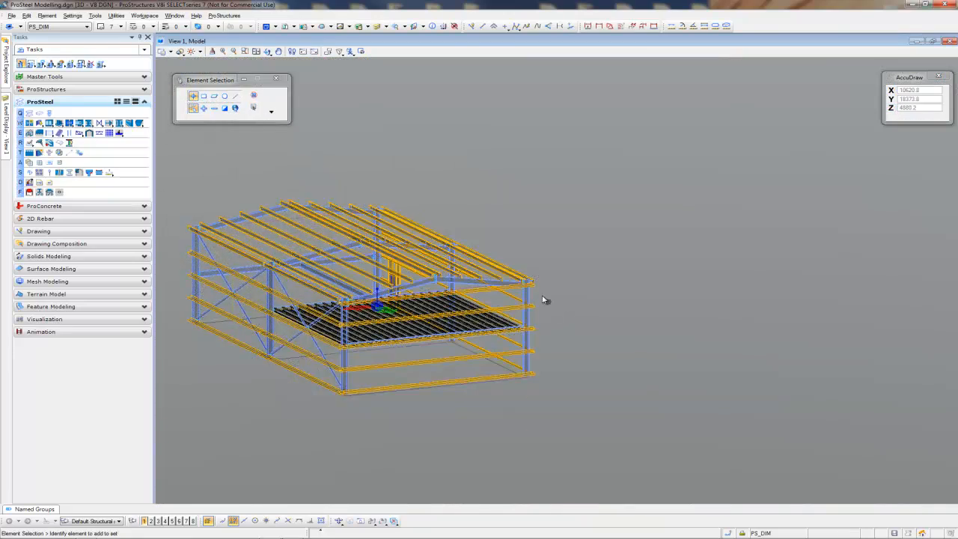
pyautogui.scroll(4, 543, 299)
pyautogui.scroll(-2, 584, 315)
pyautogui.scroll(-1, 782, 345)
pyautogui.scroll(3, 447, 435)
pyautogui.scroll(-4, 474, 439)
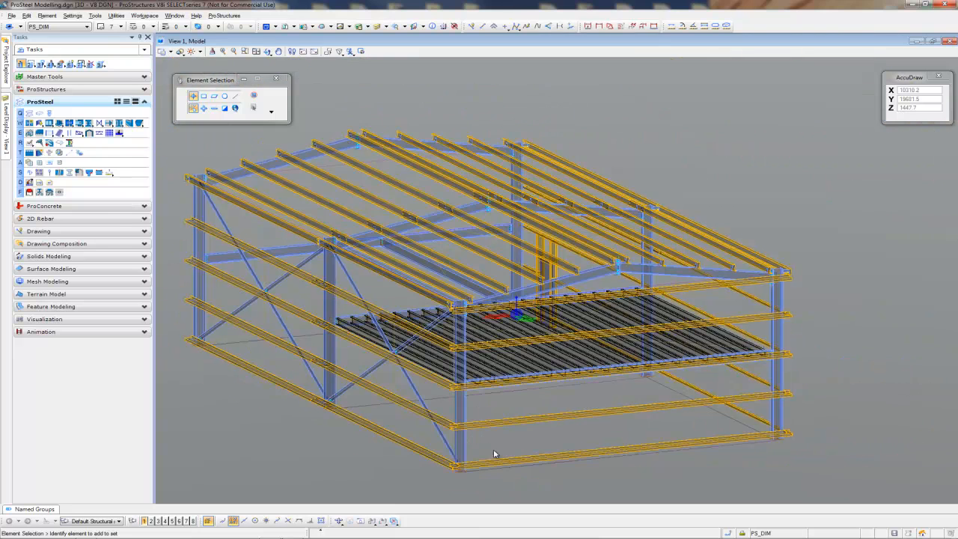
pyautogui.scroll(1, 496, 426)
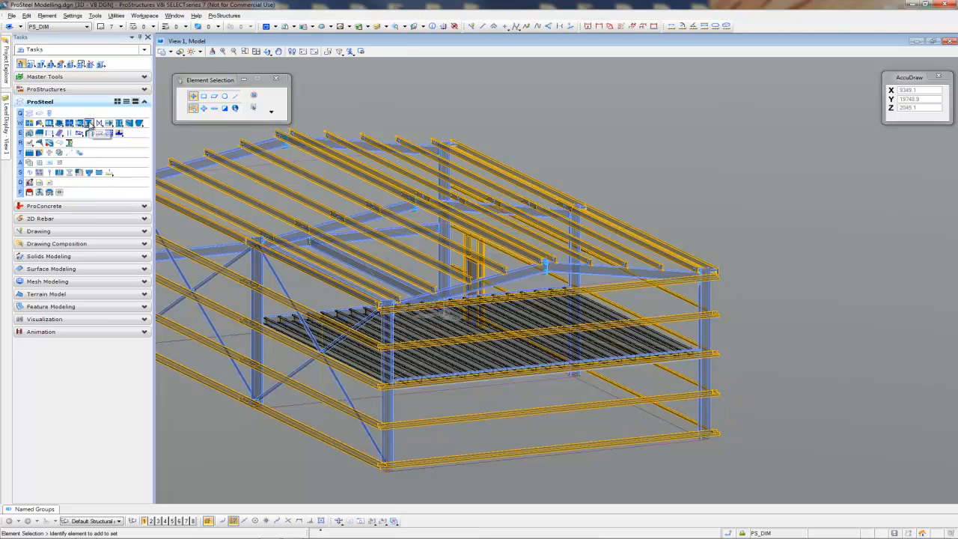
# Step: Bolt the six end-wall girts to the column with ProSteel purlin connection cleats
pyautogui.click(89, 124)
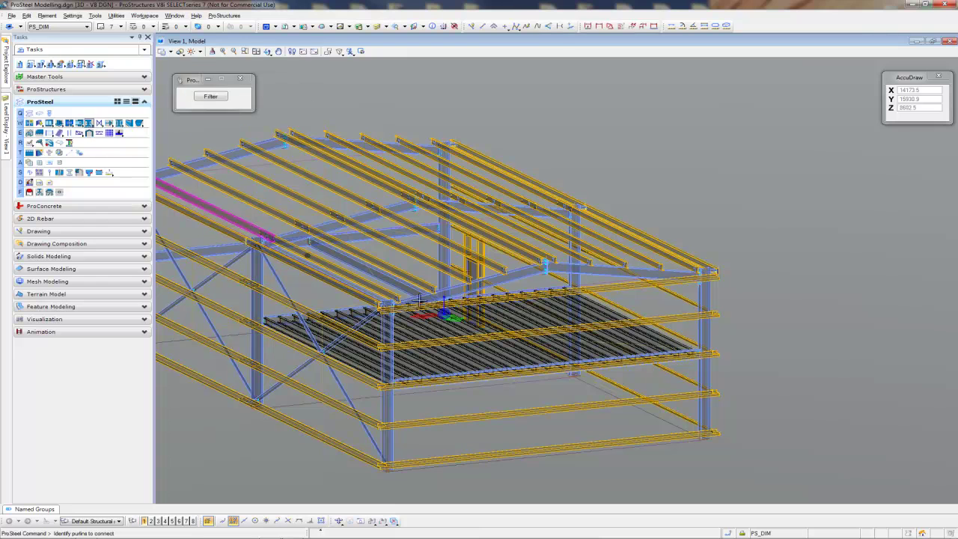
pyautogui.click(645, 284)
pyautogui.keyDown('ctrl'); pyautogui.click(653, 317); pyautogui.keyUp('ctrl')
pyautogui.keyDown('ctrl'); pyautogui.click(661, 337); pyautogui.keyUp('ctrl')
pyautogui.keyDown('ctrl'); pyautogui.click(658, 360); pyautogui.keyUp('ctrl')
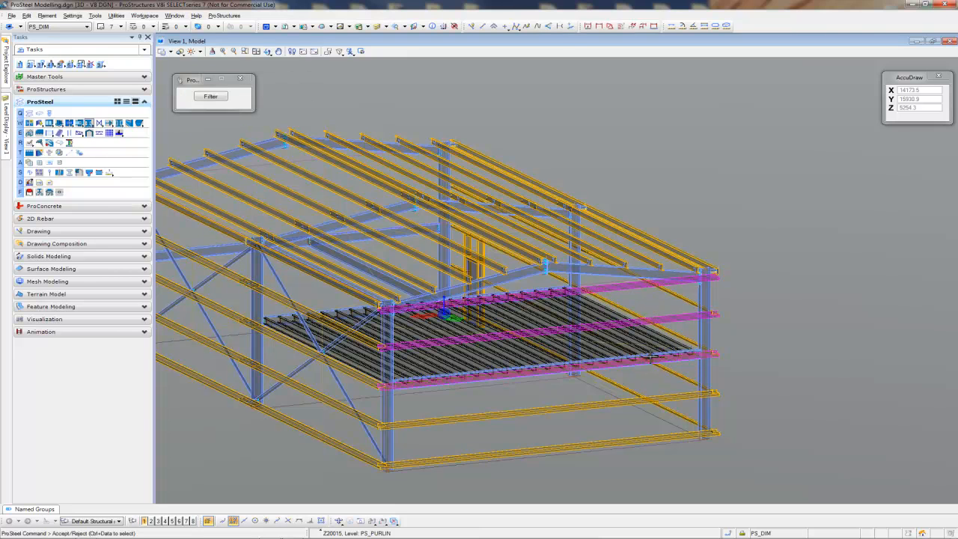
pyautogui.keyDown('ctrl'); pyautogui.click(717, 376); pyautogui.keyUp('ctrl')
pyautogui.keyDown('ctrl'); pyautogui.click(681, 398); pyautogui.keyUp('ctrl')
pyautogui.keyDown('ctrl'); pyautogui.click(681, 430); pyautogui.keyUp('ctrl')
pyautogui.keyDown('ctrl'); pyautogui.click(458, 441); pyautogui.keyUp('ctrl')
pyautogui.click(387, 374)
pyautogui.click(778, 300)
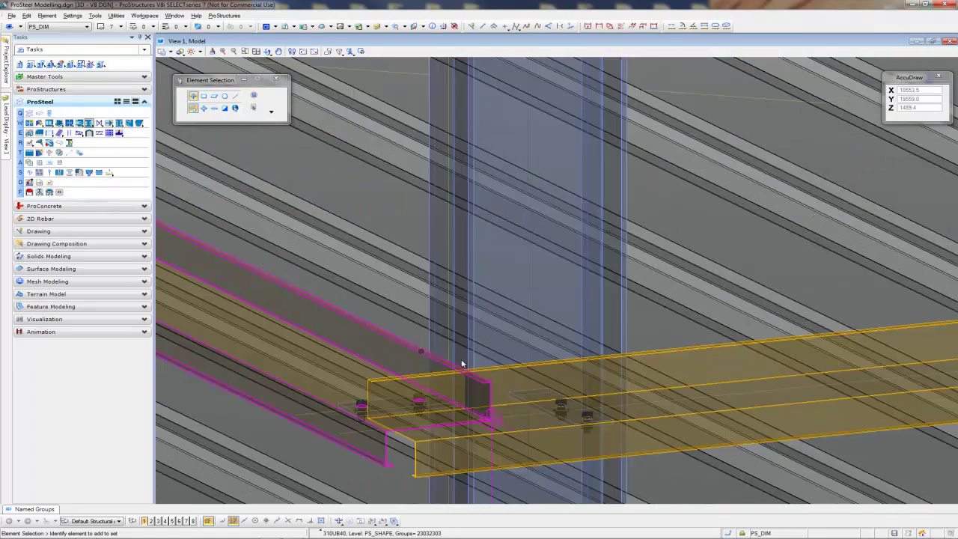
# Step: Orbit to view the whole shed and show the Master Tools set again
pyautogui.click(462, 363)
pyautogui.keyDown('shift'); pyautogui.moveTo(643, 429); pyautogui.dragTo(576, 404, button='middle'); pyautogui.keyUp('shift')
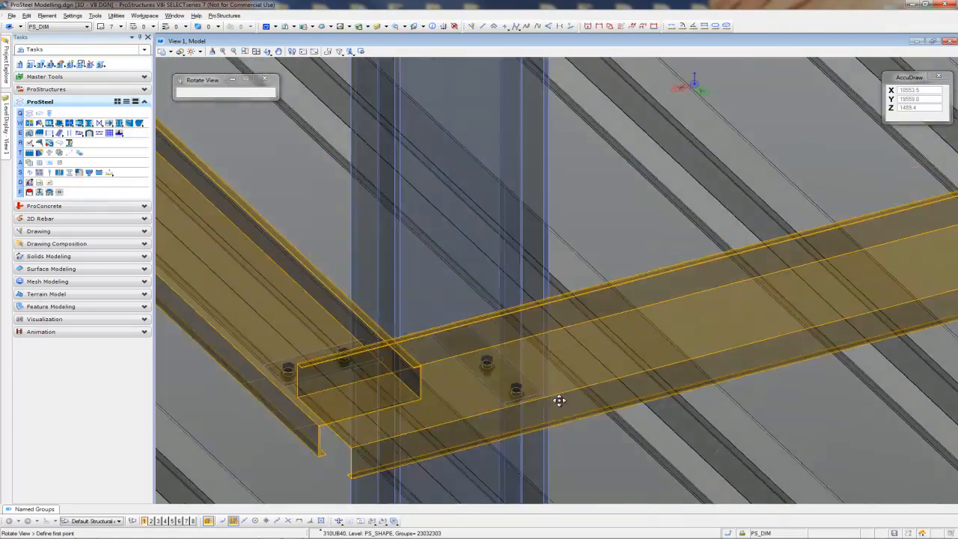
pyautogui.moveTo(577, 404); pyautogui.dragTo(402, 443)
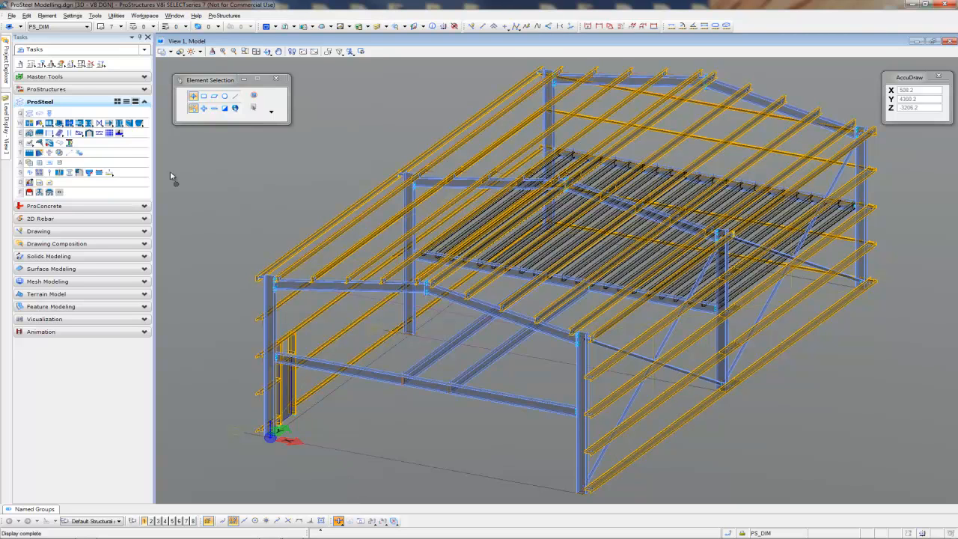
pyautogui.click(145, 77)
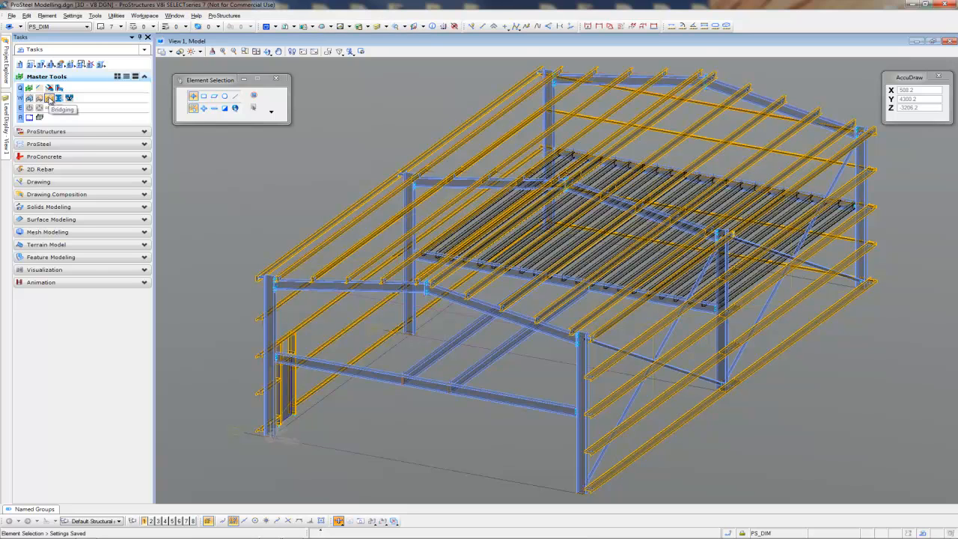
# Step: Set GME MD Bridging to Standard Roof Bridging and pick the upper and lower roof purlins
pyautogui.click(50, 99)
pyautogui.click(126, 43)
pyautogui.click(120, 51)
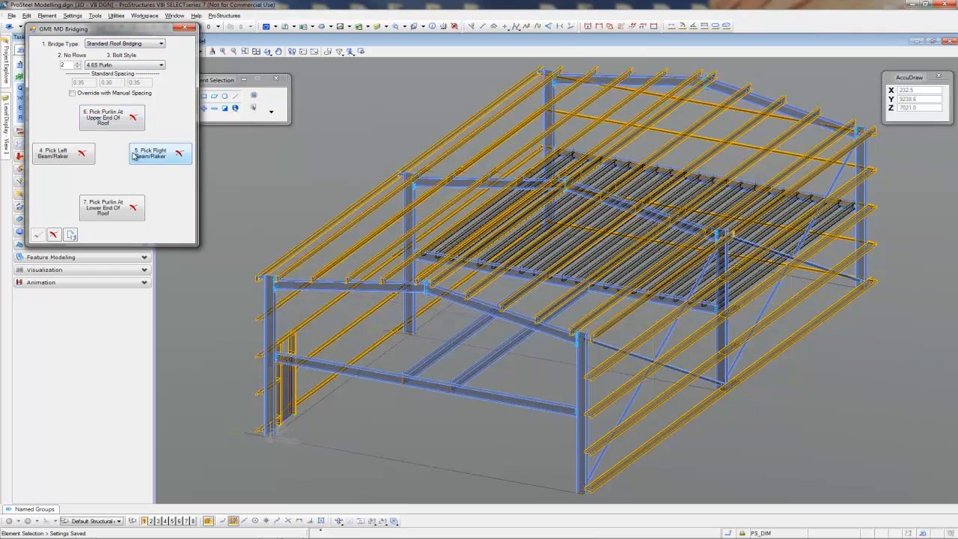
pyautogui.click(103, 120)
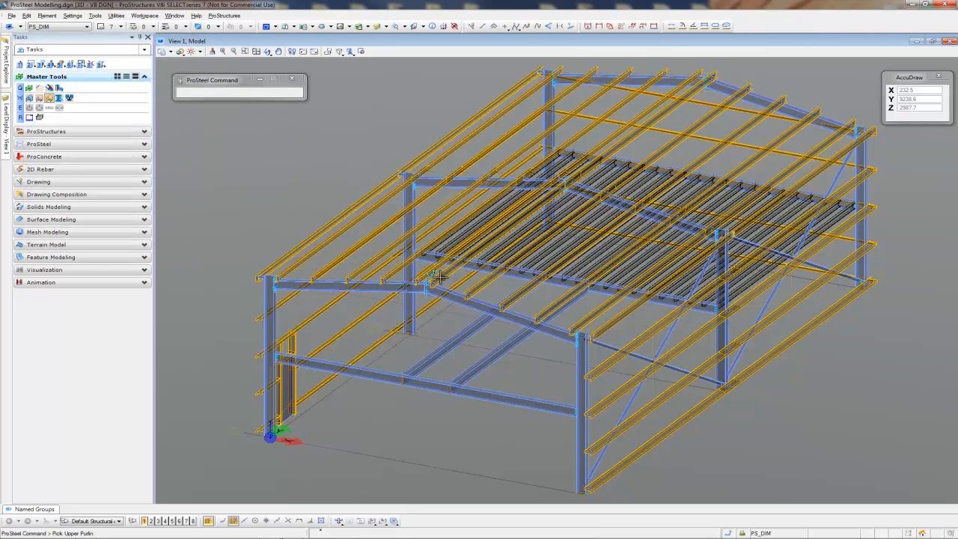
pyautogui.click(446, 271)
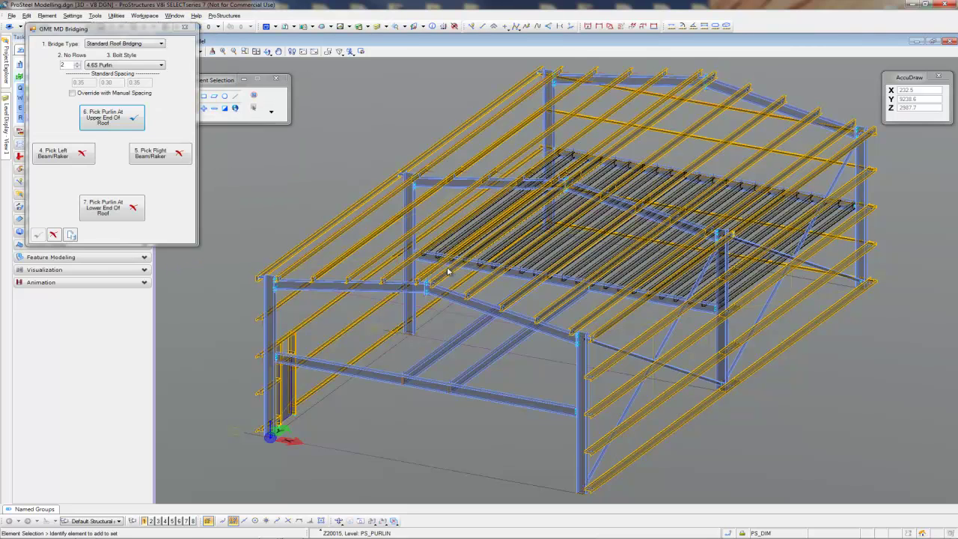
pyautogui.click(104, 208)
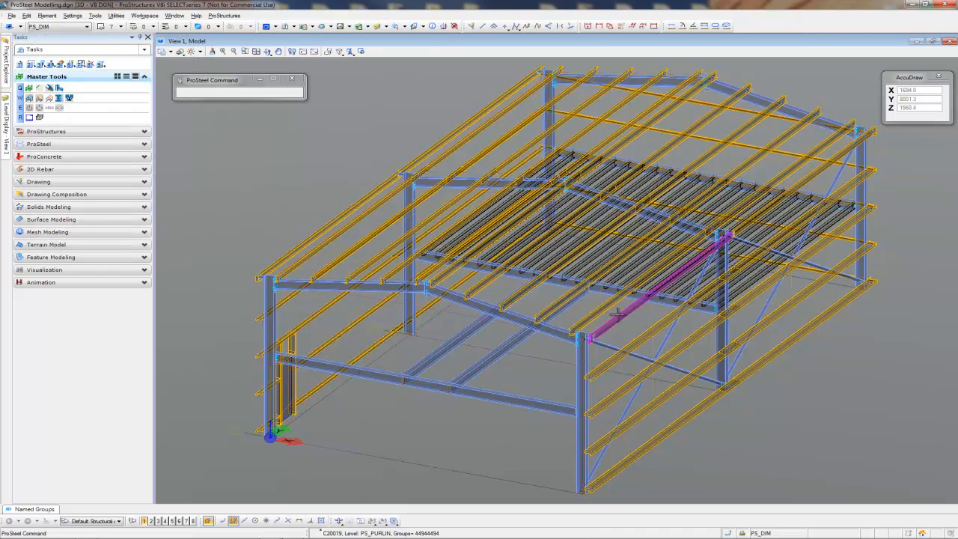
pyautogui.click(614, 317)
# Step: Pick the left and right boundary rafters and generate bridging across all purlins
pyautogui.click(63, 153)
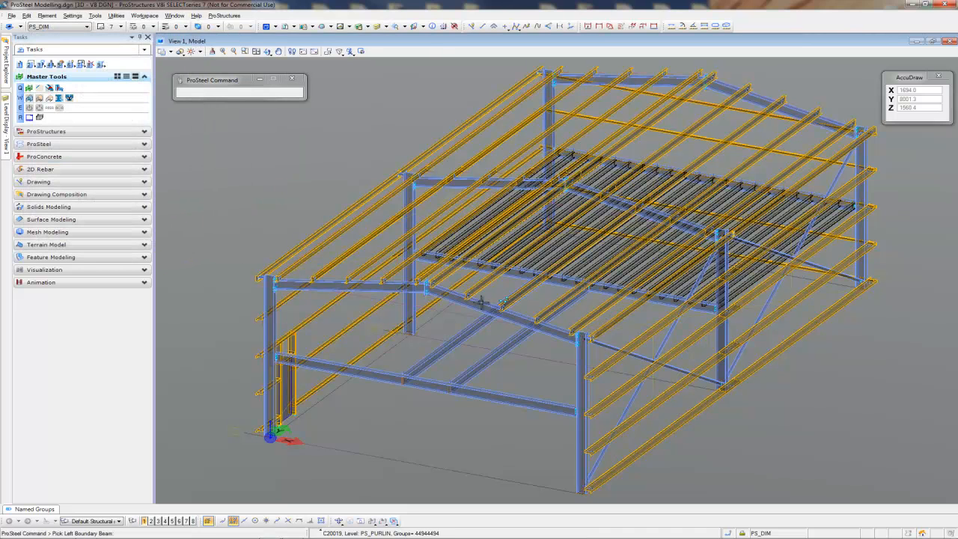
pyautogui.click(479, 303)
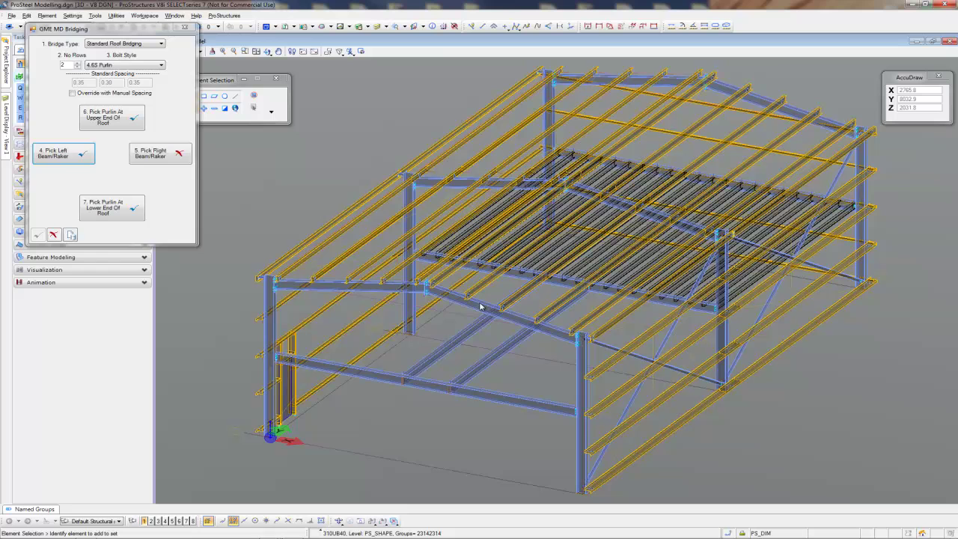
pyautogui.click(150, 161)
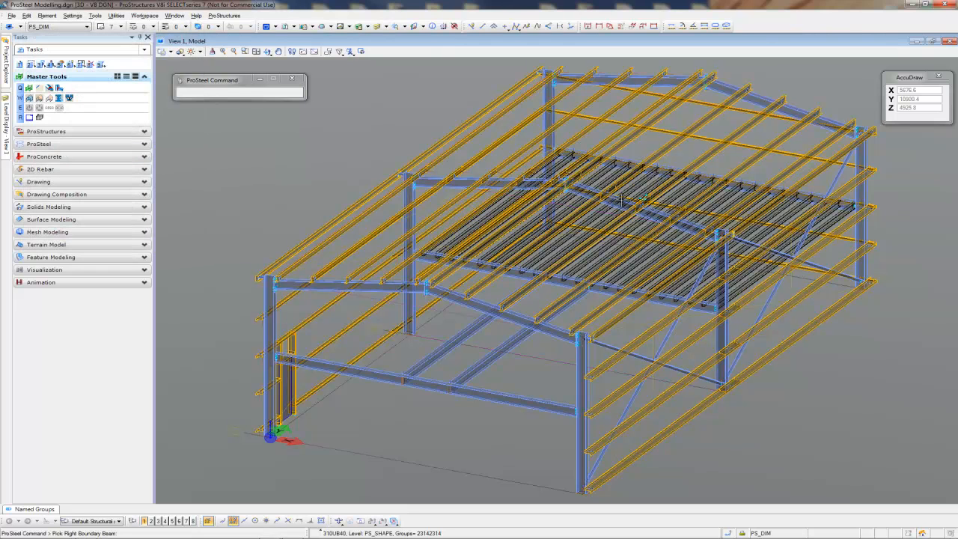
pyautogui.click(620, 202)
pyautogui.click(38, 235)
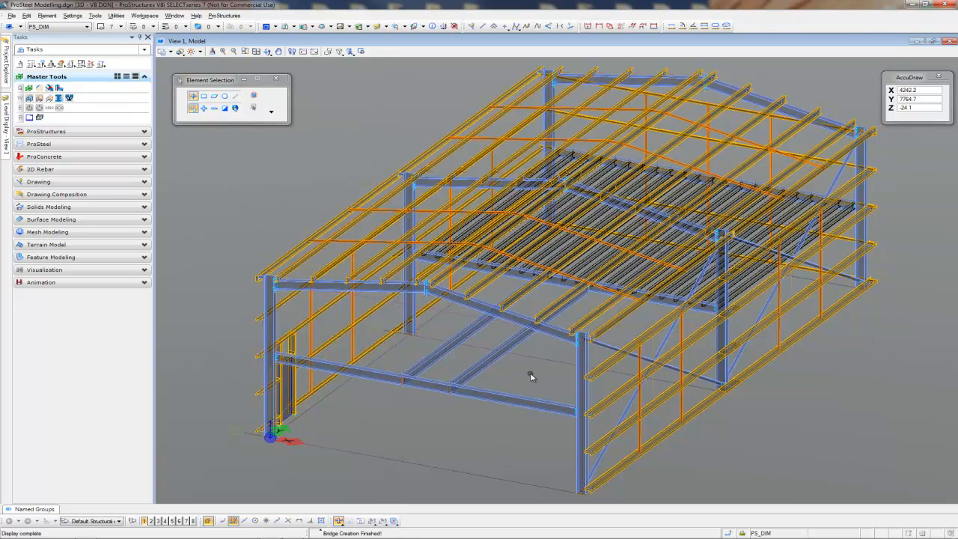
pyautogui.keyDown('shift'); pyautogui.moveTo(526, 394); pyautogui.dragTo(542, 374, button='middle'); pyautogui.keyUp('shift')
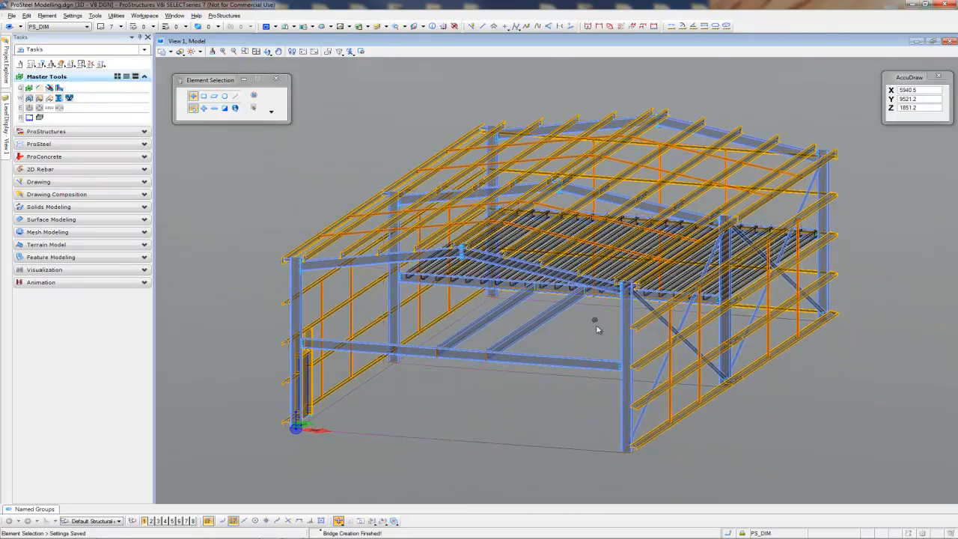
pyautogui.scroll(3, 584, 329)
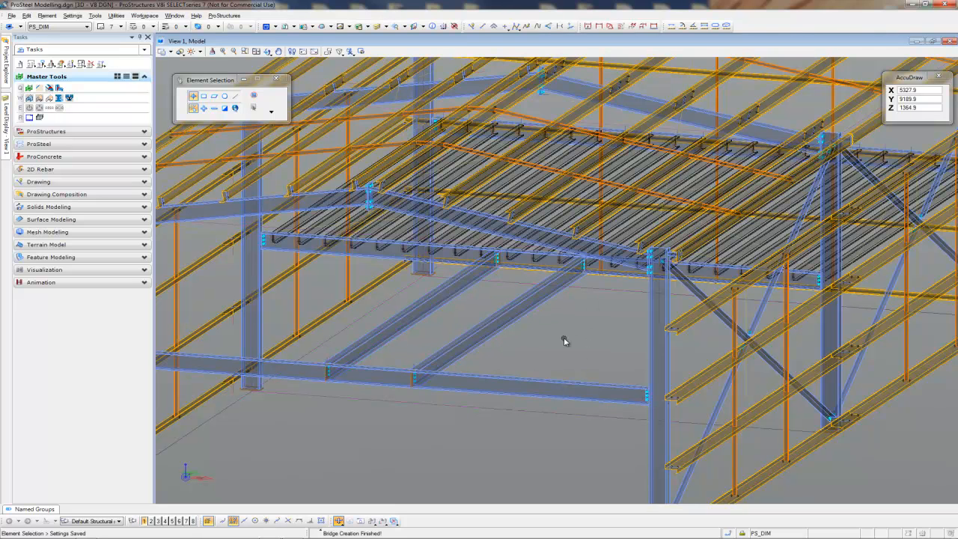
# Step: Move both mezzanine floor beams 4000 along X toward the side wall
pyautogui.click(499, 334)
pyautogui.keyDown('ctrl'); pyautogui.click(439, 315); pyautogui.keyUp('ctrl')
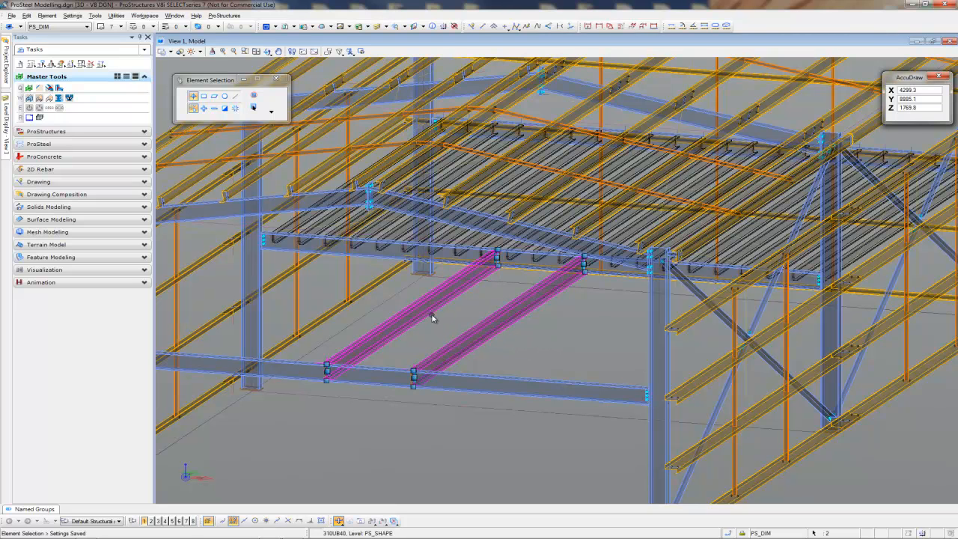
pyautogui.rightClick(555, 342)
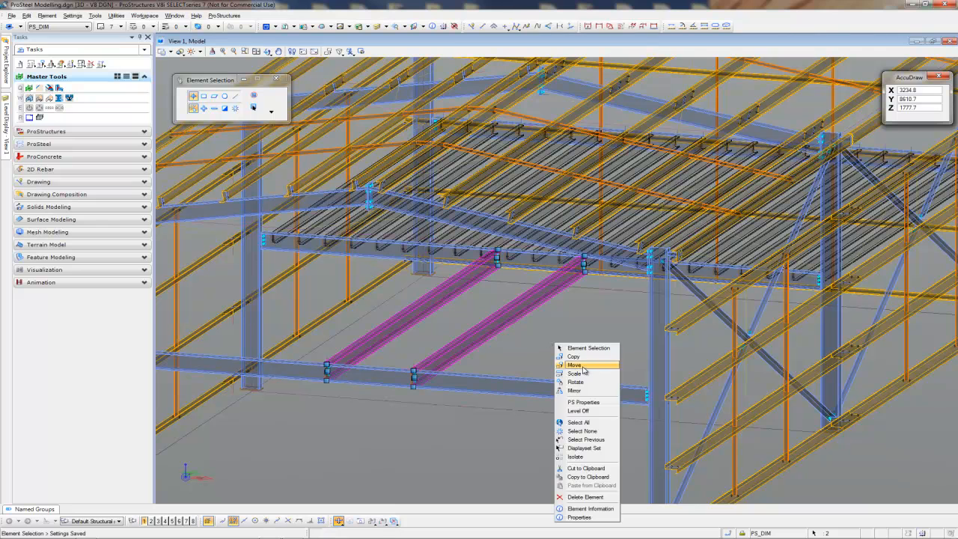
pyautogui.click(581, 367)
pyautogui.click(383, 447)
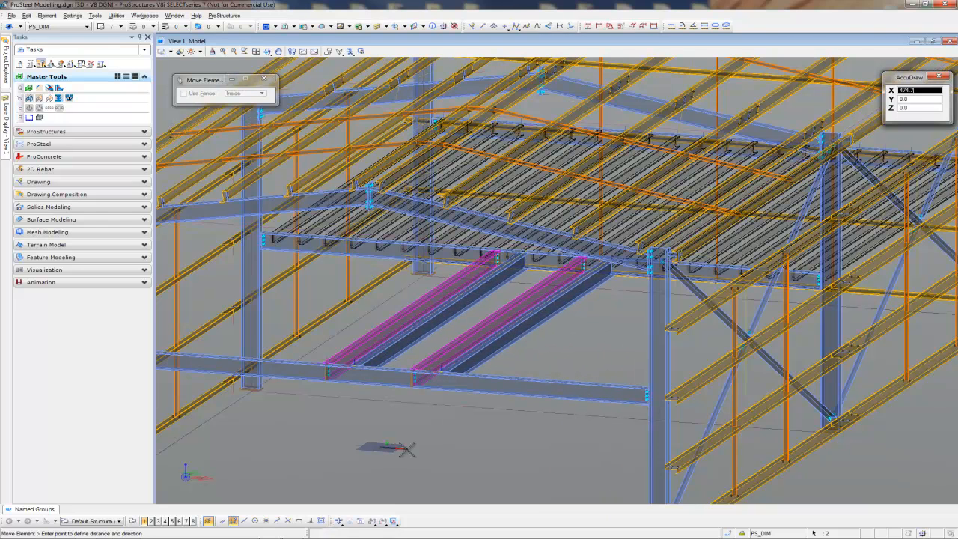
pyautogui.write('400')
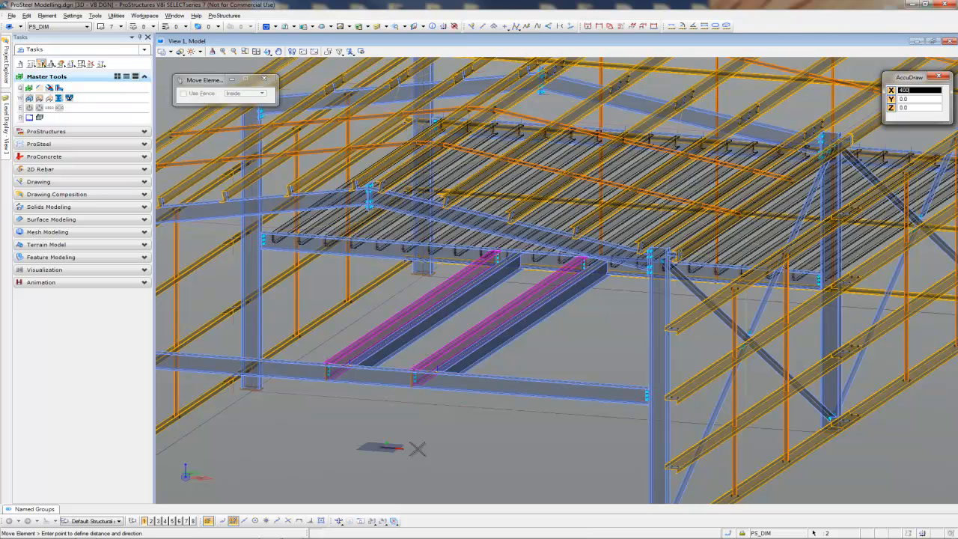
pyautogui.write('0')
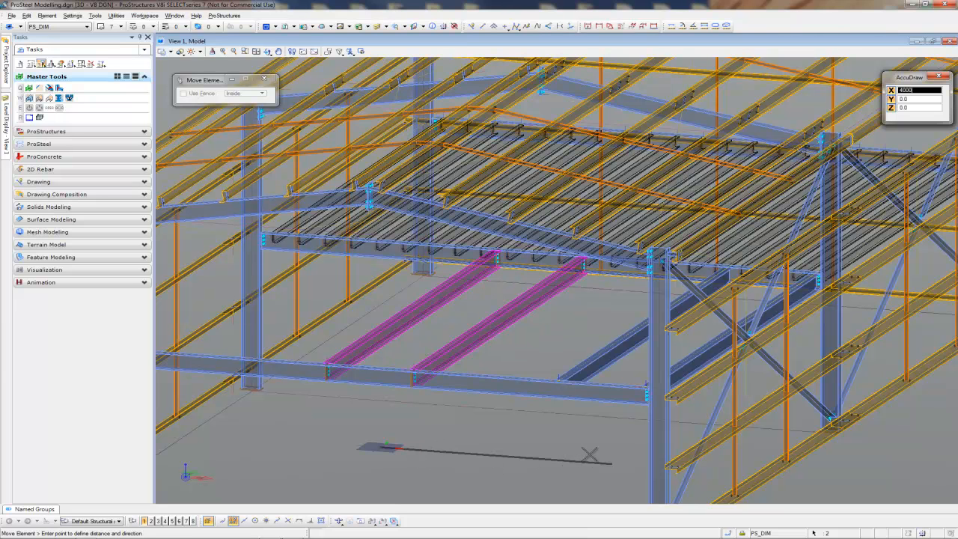
pyautogui.click(590, 455)
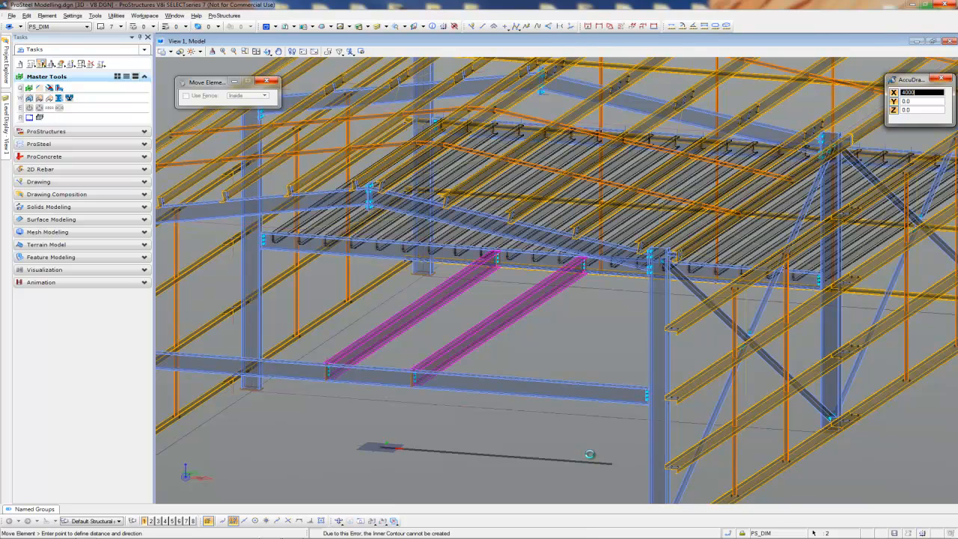
pyautogui.press('Return')
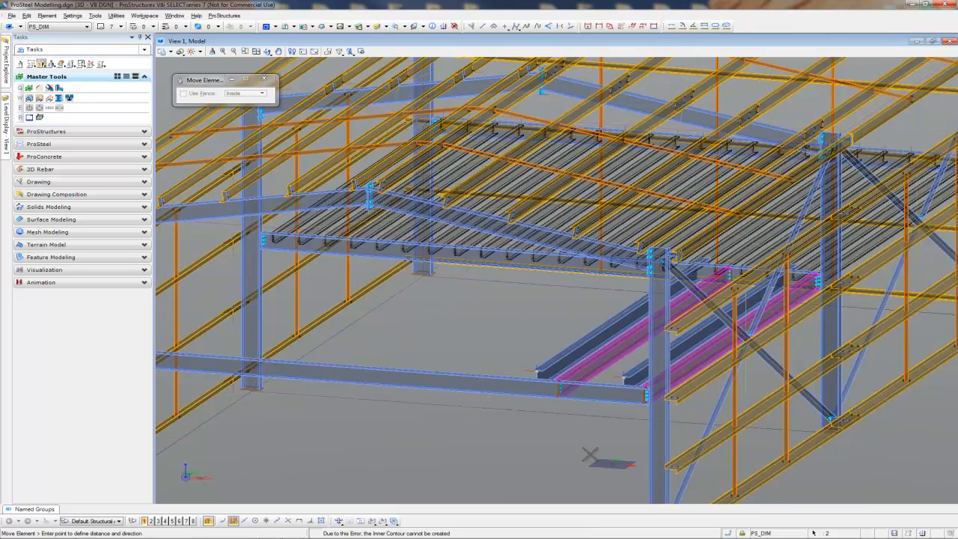
pyautogui.rightClick(589, 455)
# Step: Pan and zoom out to see the relocated beams within the whole shed
pyautogui.click(650, 421)
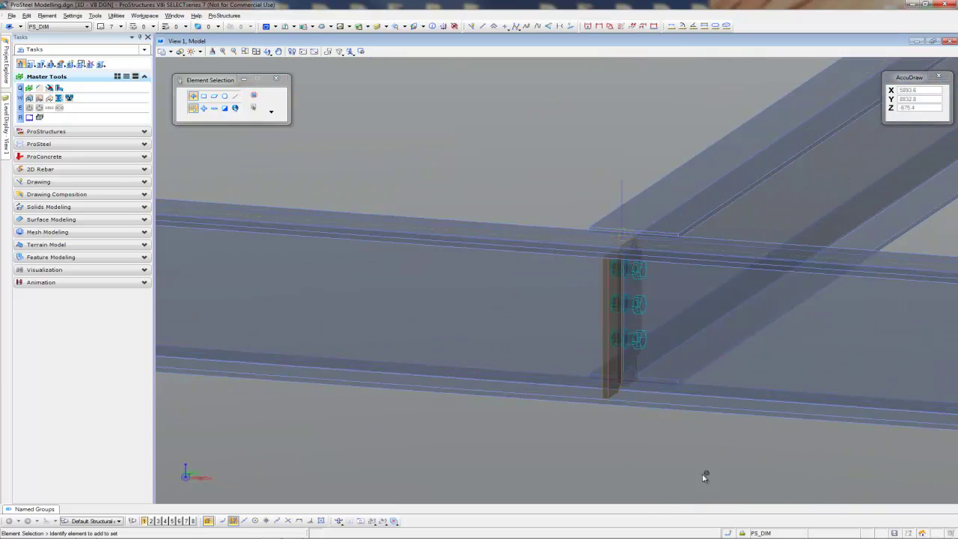
pyautogui.moveTo(707, 471); pyautogui.dragTo(552, 490)
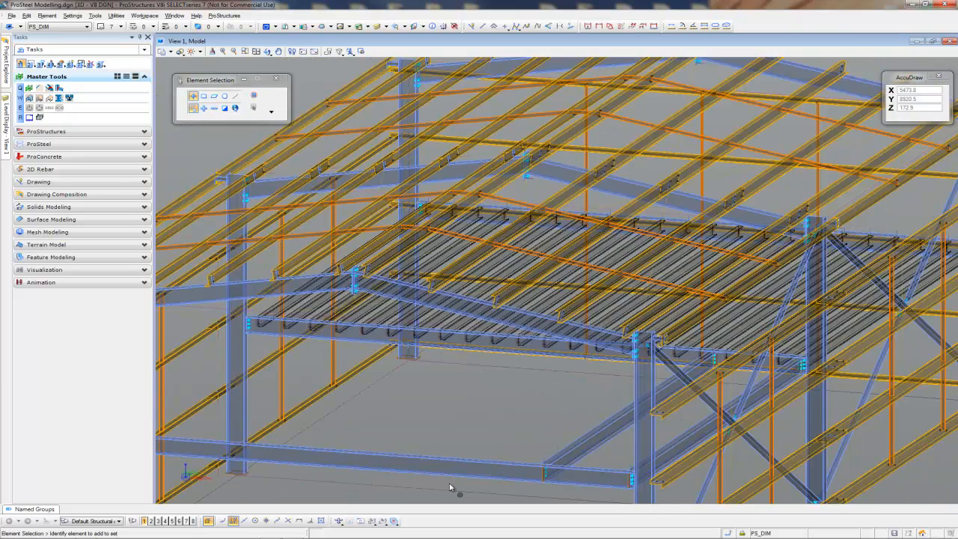
pyautogui.moveTo(466, 473); pyautogui.dragTo(535, 335, button='middle')
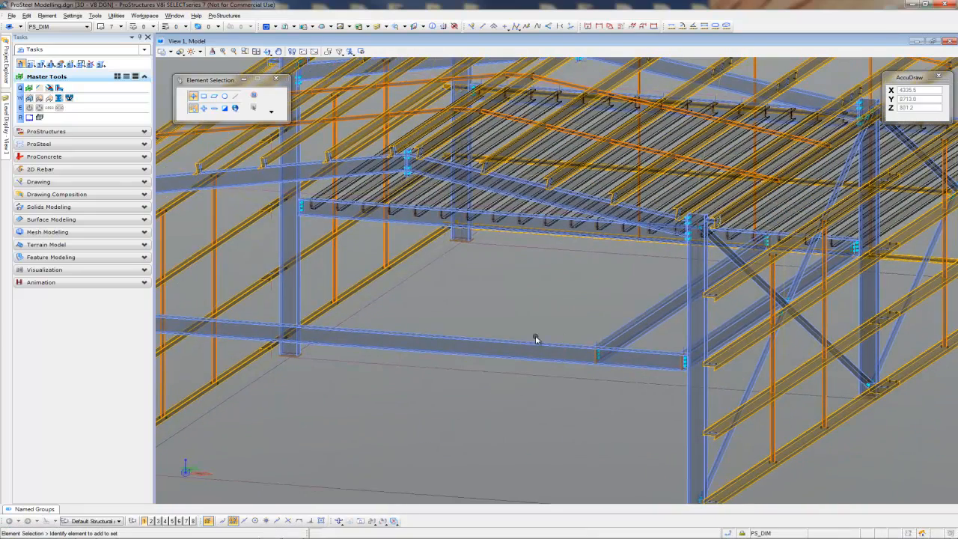
pyautogui.scroll(-3, 535, 335)
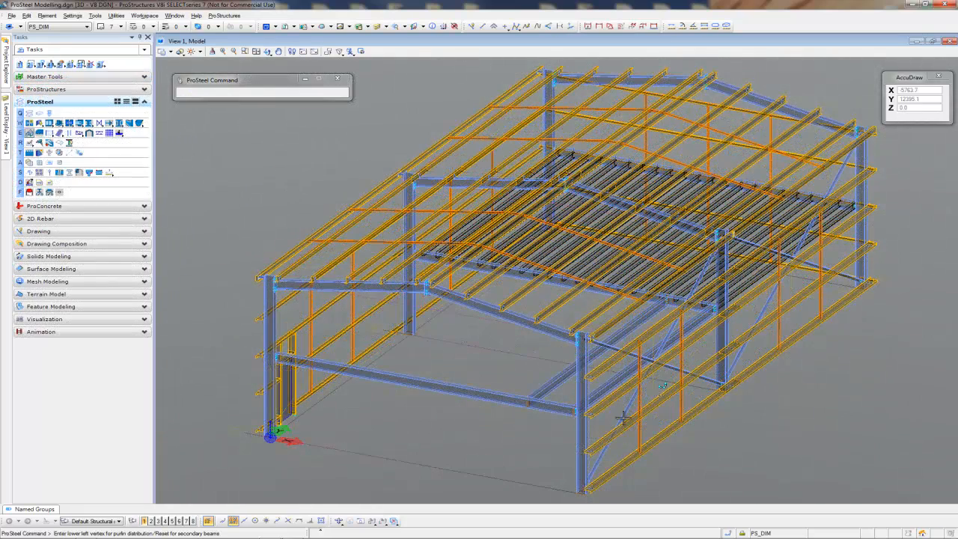
# Step: Pick both relocated beams and apply the C15024 Flush TOS joist template from Template Manager
pyautogui.click(608, 383)
pyautogui.click(554, 379)
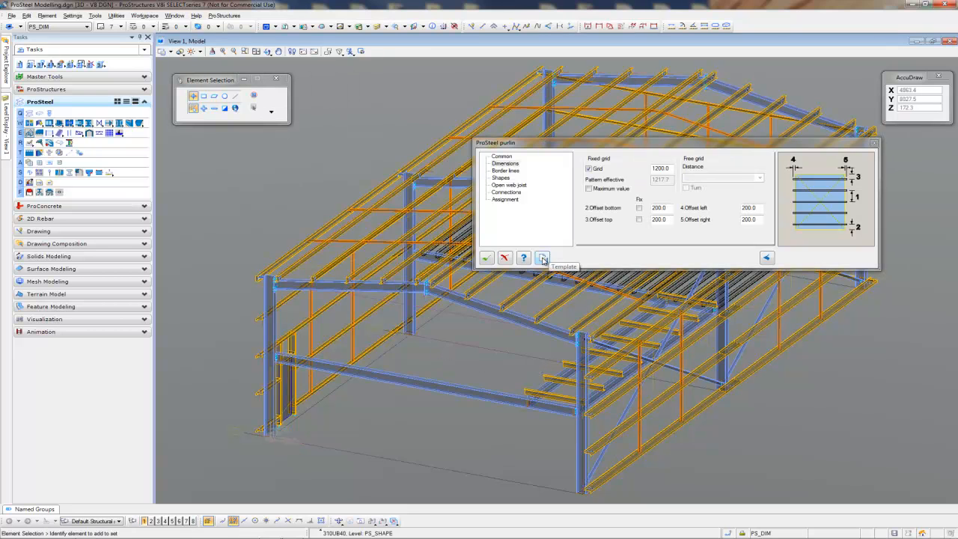
pyautogui.click(543, 258)
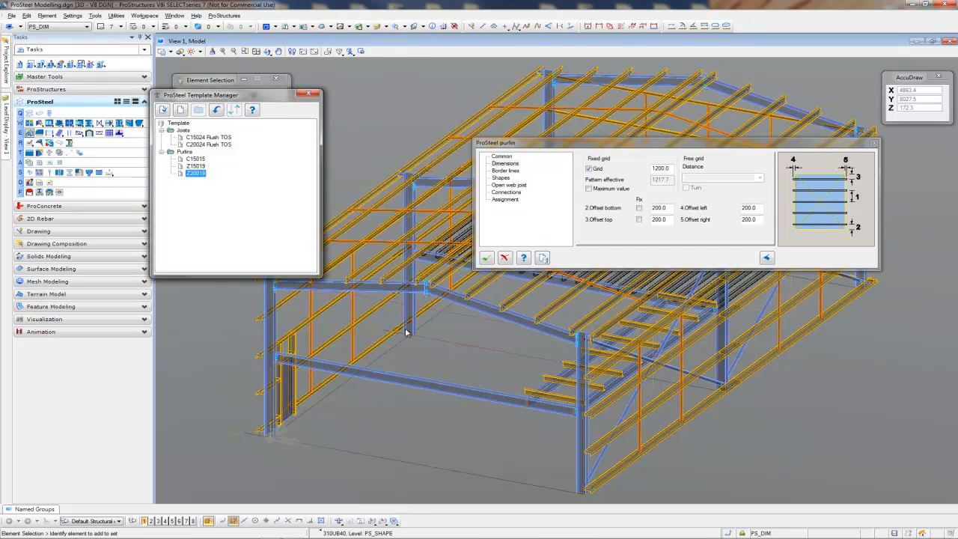
pyautogui.click(208, 138)
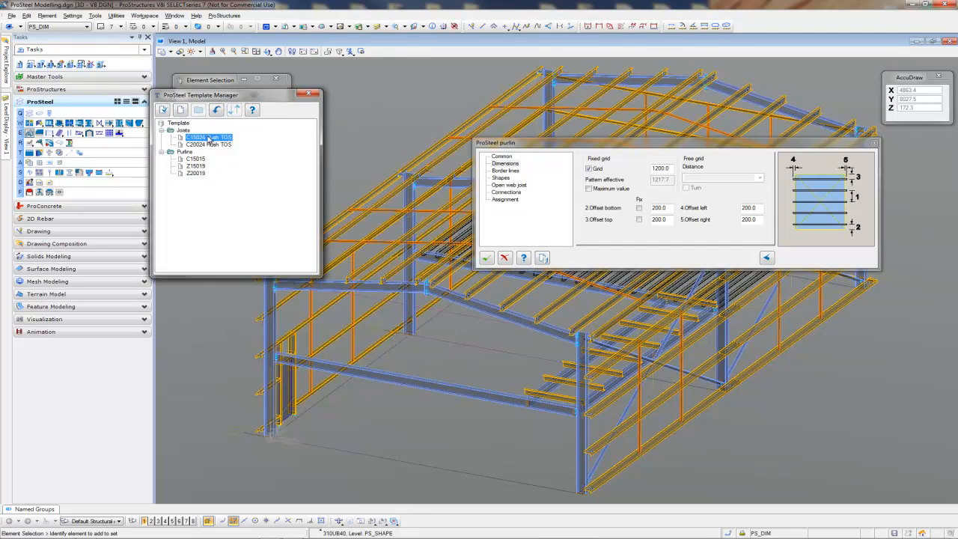
pyautogui.doubleClick(208, 138)
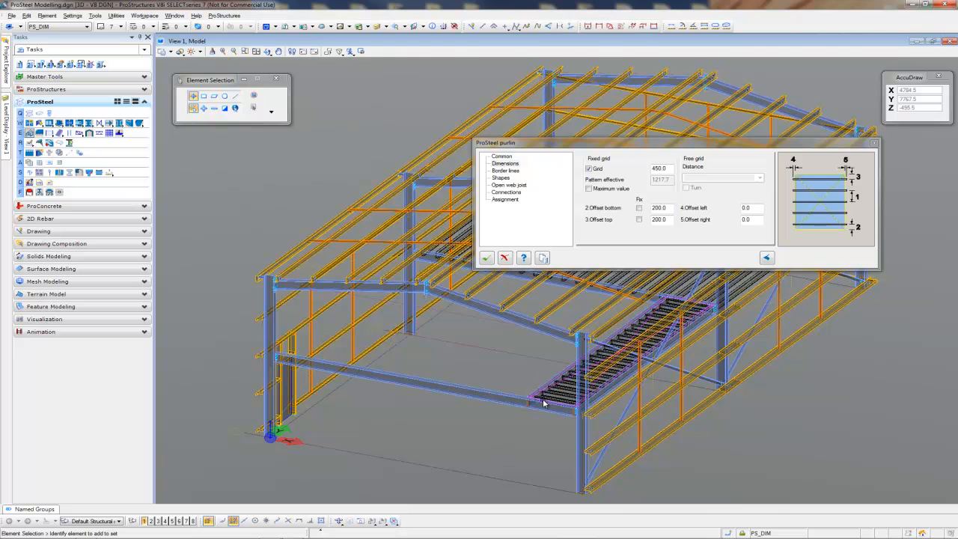
pyautogui.scroll(3, 544, 404)
pyautogui.scroll(3, 544, 404)
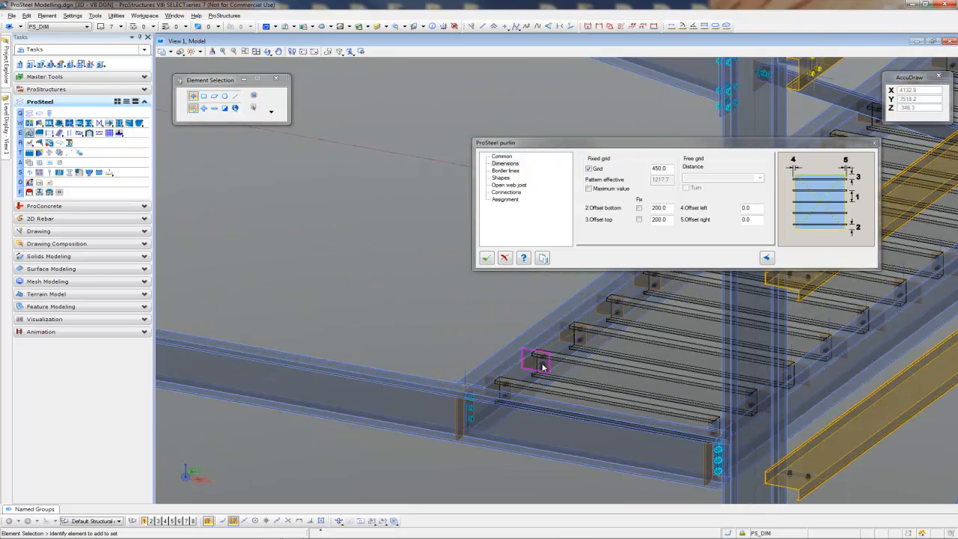
pyautogui.scroll(4, 546, 367)
pyautogui.scroll(-5, 508, 364)
pyautogui.scroll(-4, 432, 318)
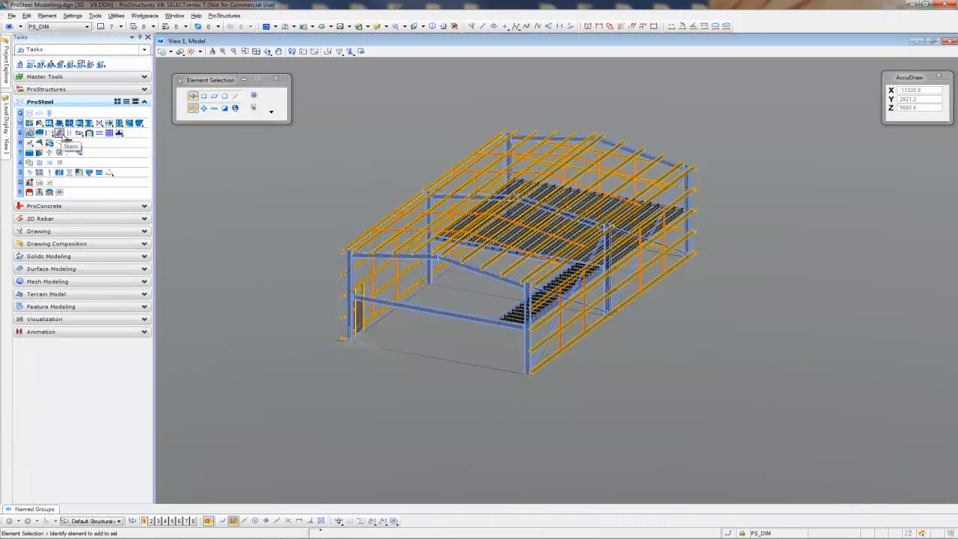
# Step: Place a stair from a ground start point and direction point beside the shed, then view it
pyautogui.click(60, 134)
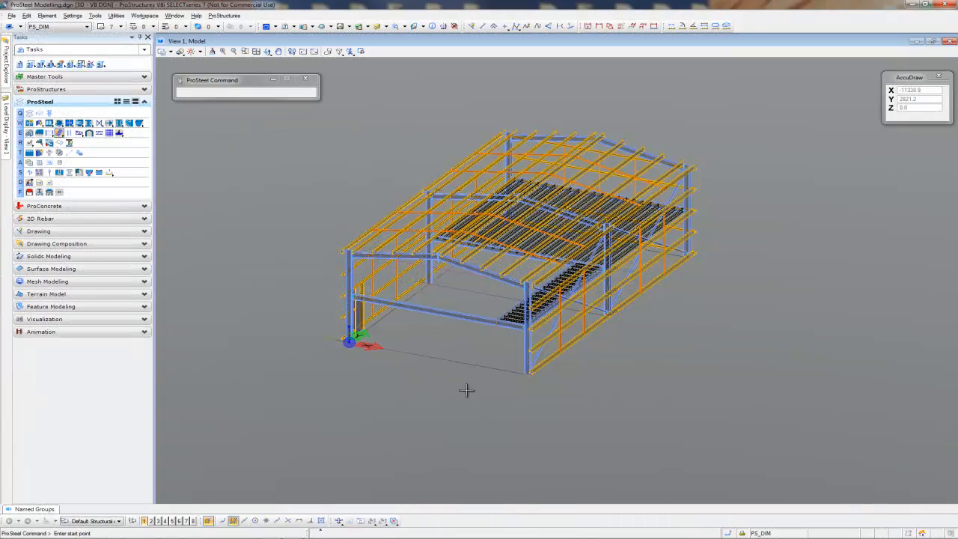
pyautogui.click(411, 413)
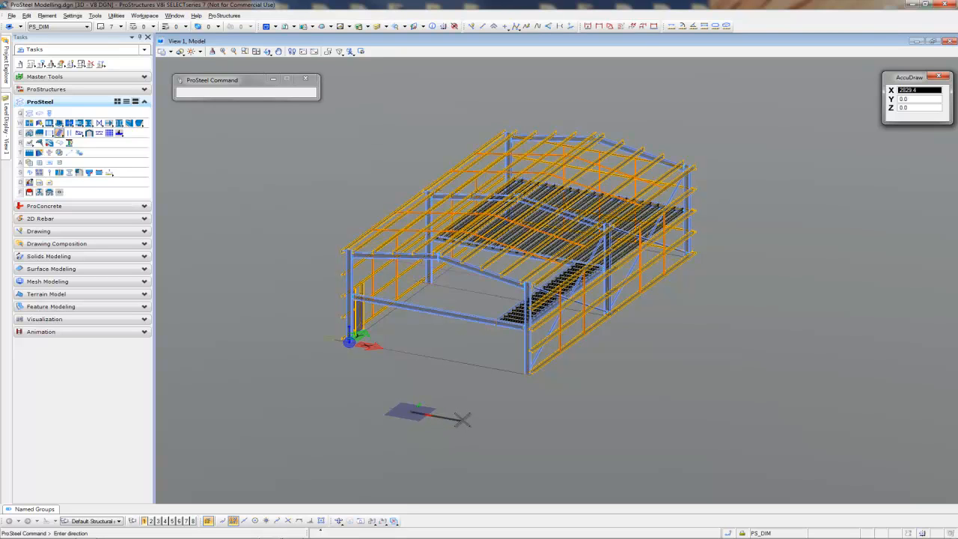
pyautogui.click(463, 419)
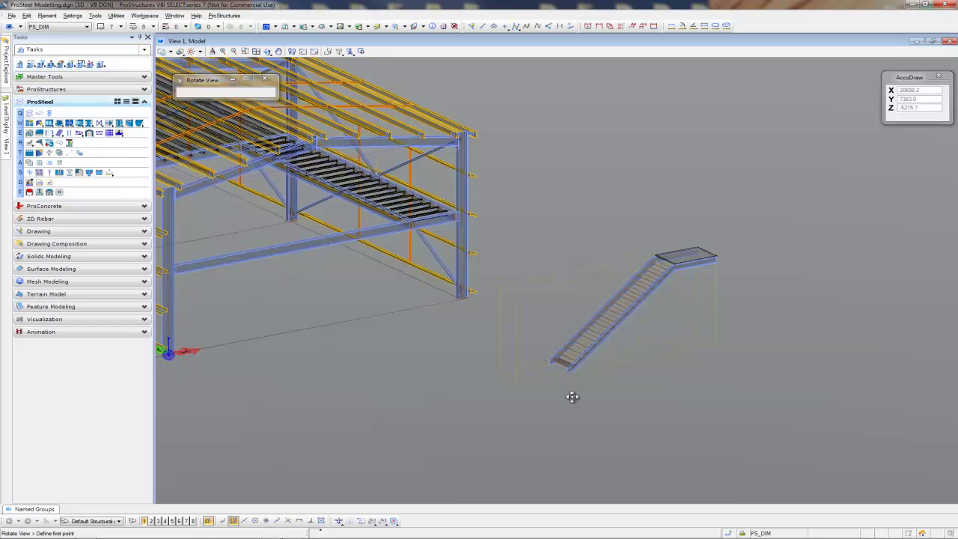
pyautogui.moveTo(572, 396); pyautogui.dragTo(583, 390)
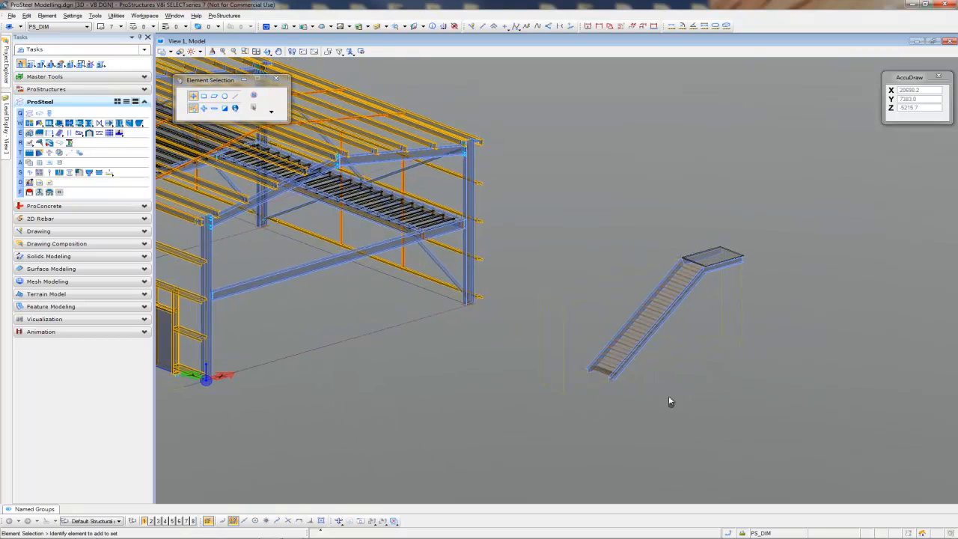
pyautogui.moveTo(688, 381)
pyautogui.mouseDown(button='middle')
pyautogui.moveTo(675, 375)
pyautogui.moveTo(688, 382)
pyautogui.mouseUp(button='middle')
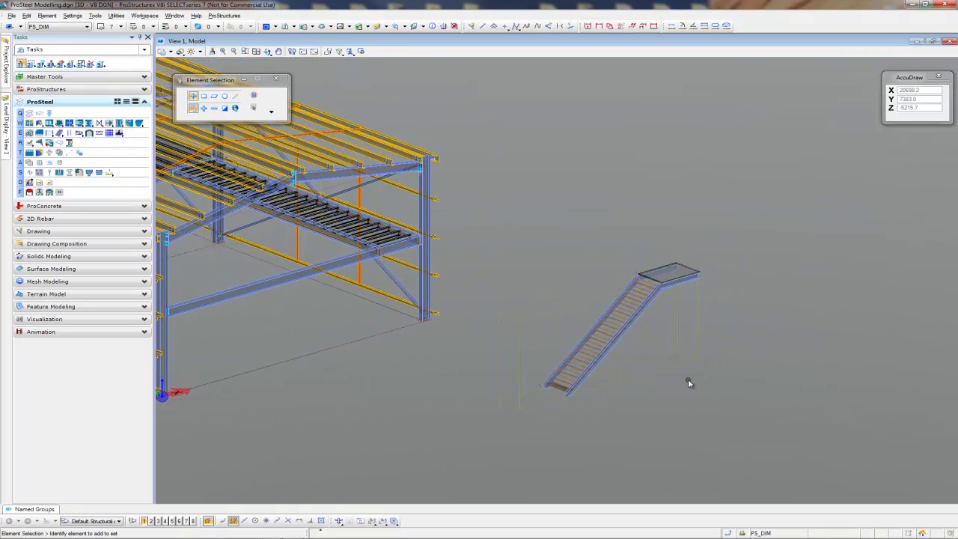
# Step: Move the new stair from its base point to snap against the mezzanine edge beam
pyautogui.click(695, 328)
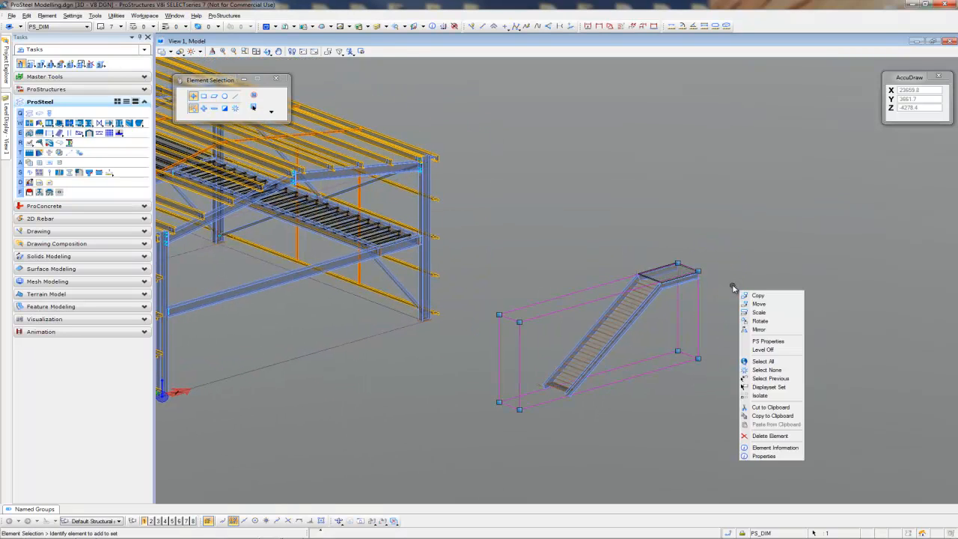
pyautogui.click(765, 305)
pyautogui.scroll(8, 658, 276)
pyautogui.click(544, 189)
pyautogui.scroll(-8, 543, 189)
pyautogui.scroll(5, 500, 257)
pyautogui.scroll(4, 494, 269)
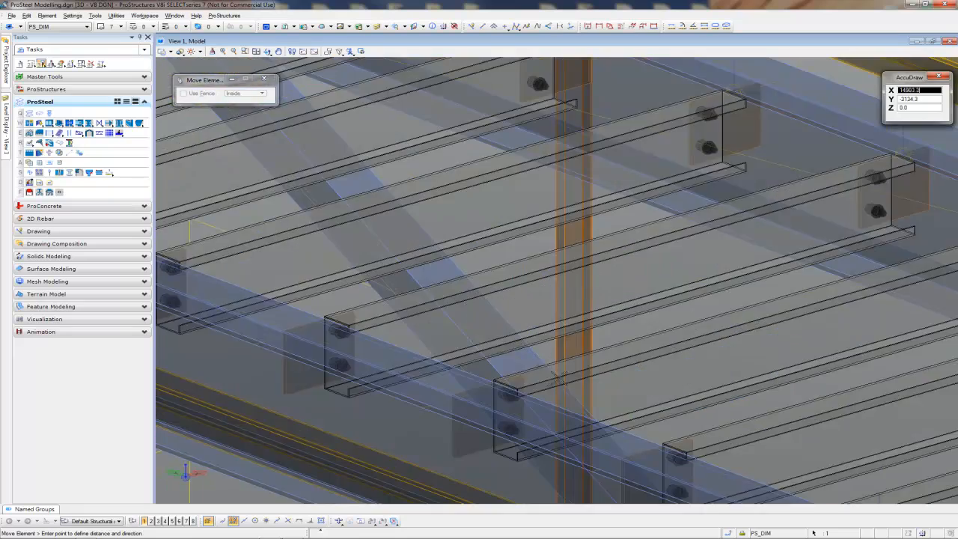
pyautogui.scroll(2, 486, 299)
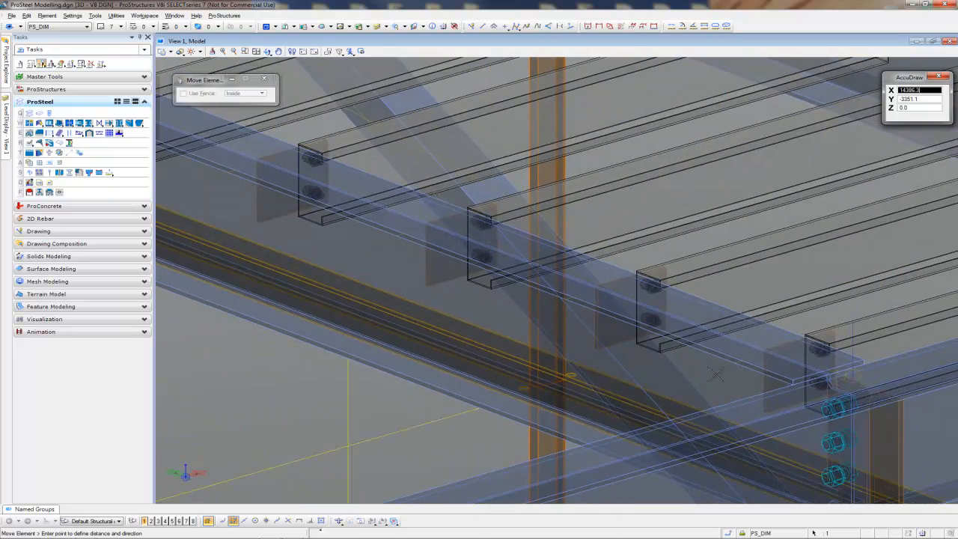
pyautogui.scroll(-1, 670, 269)
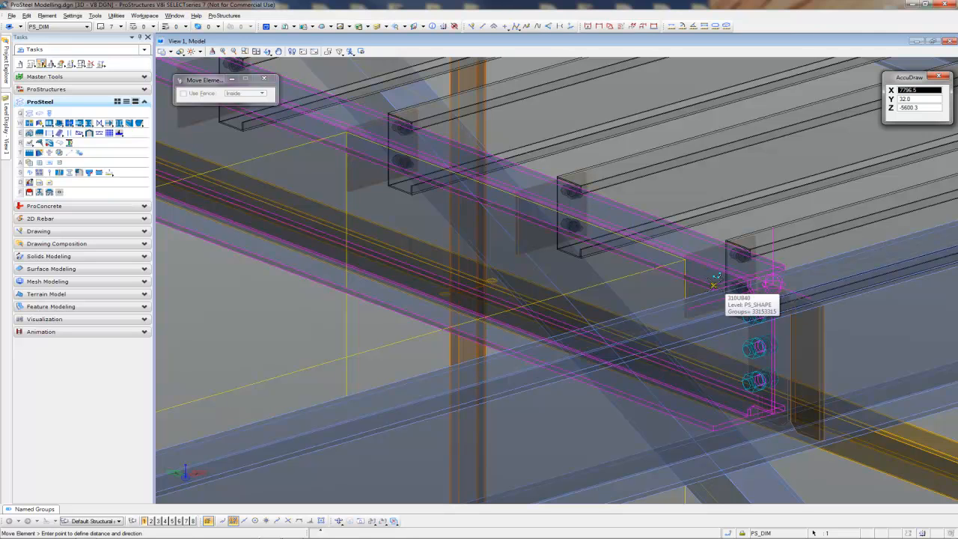
pyautogui.click(714, 278)
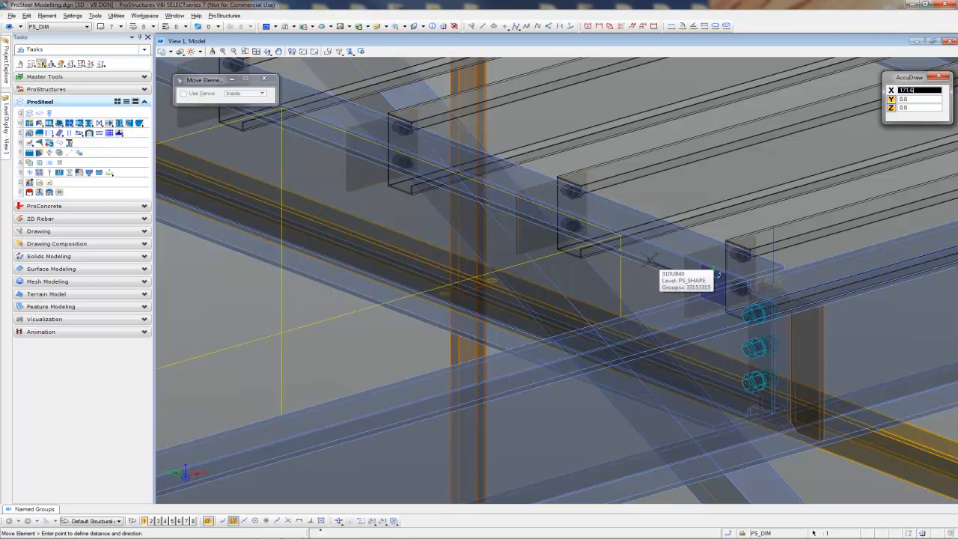
pyautogui.click(651, 258)
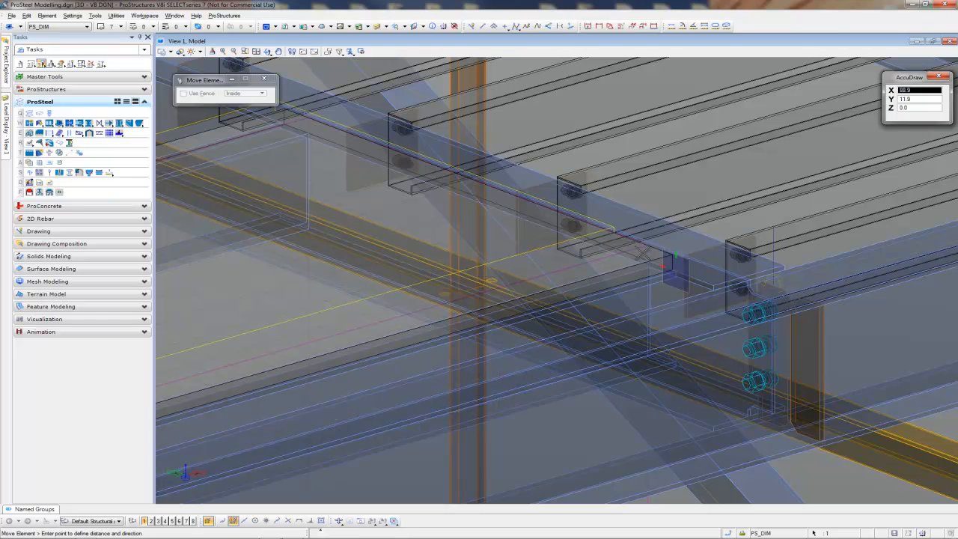
pyautogui.rightClick(674, 261)
pyautogui.scroll(-3, 629, 270)
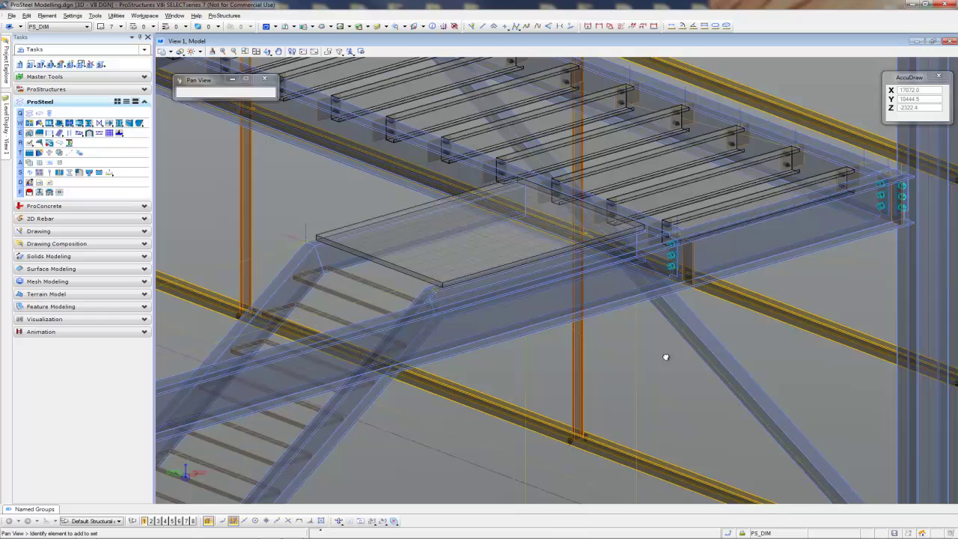
pyautogui.moveTo(683, 359); pyautogui.dragTo(677, 329, button='middle')
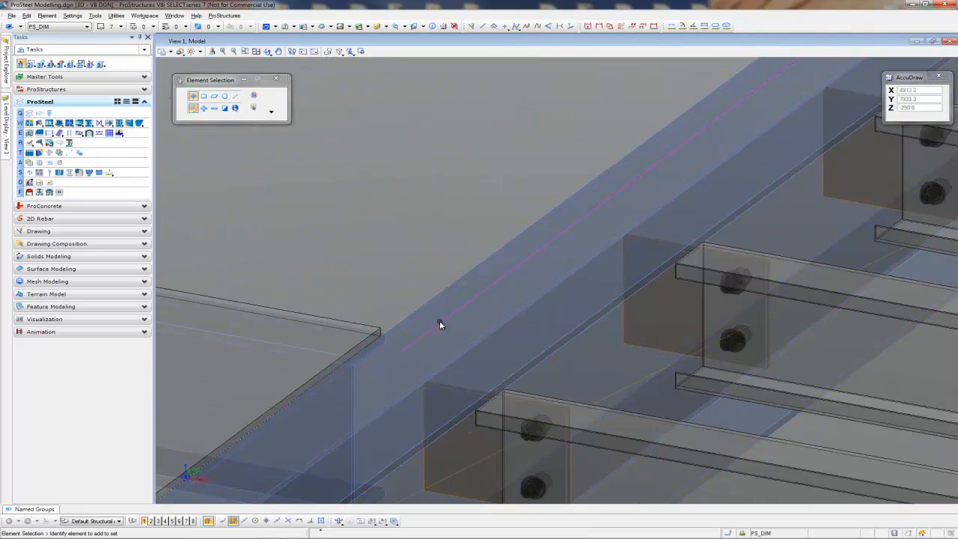
# Step: Create a handrail along the SmartLine on the mezzanine edge beam with default settings
pyautogui.moveTo(440, 321); pyautogui.dragTo(516, 286, button='middle')
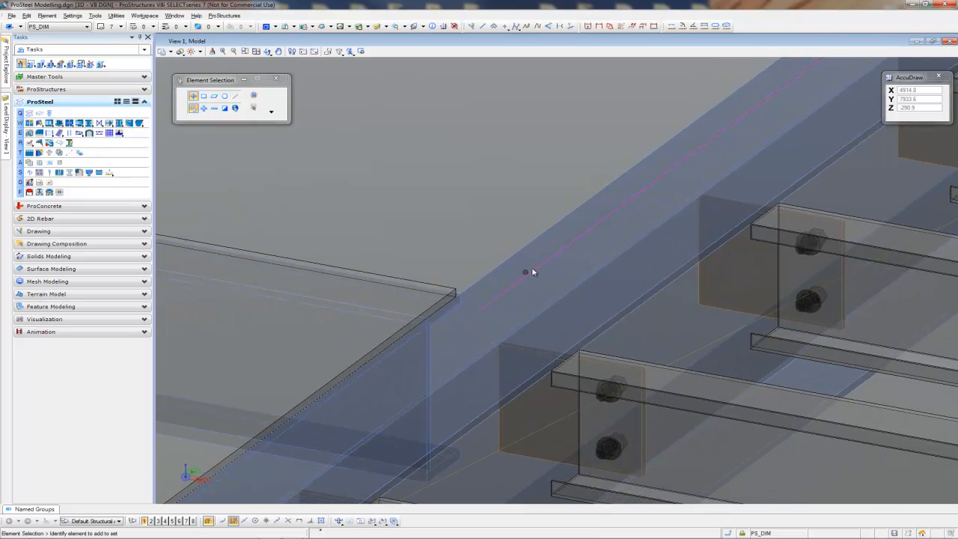
pyautogui.click(49, 133)
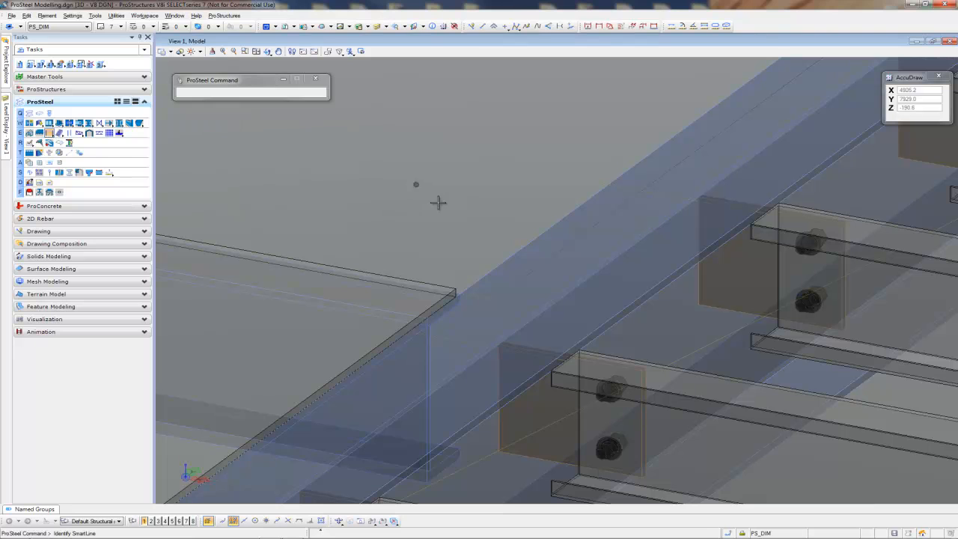
pyautogui.click(516, 284)
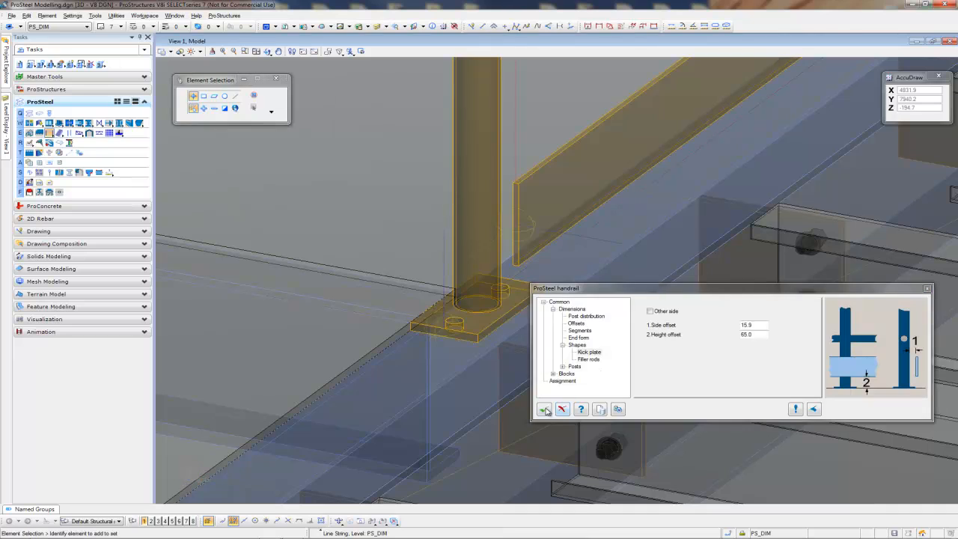
pyautogui.click(544, 409)
pyautogui.scroll(-4, 406, 235)
pyautogui.scroll(-3, 406, 235)
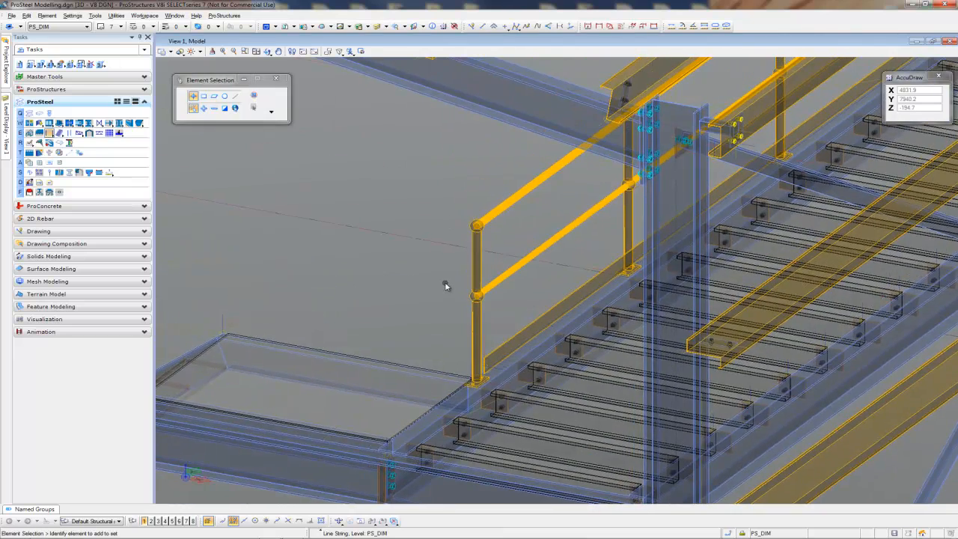
pyautogui.scroll(-3, 406, 235)
# Step: Orbit the model to inspect the new mezzanine handrail from several angles
pyautogui.moveTo(428, 205); pyautogui.dragTo(428, 312, button='middle')
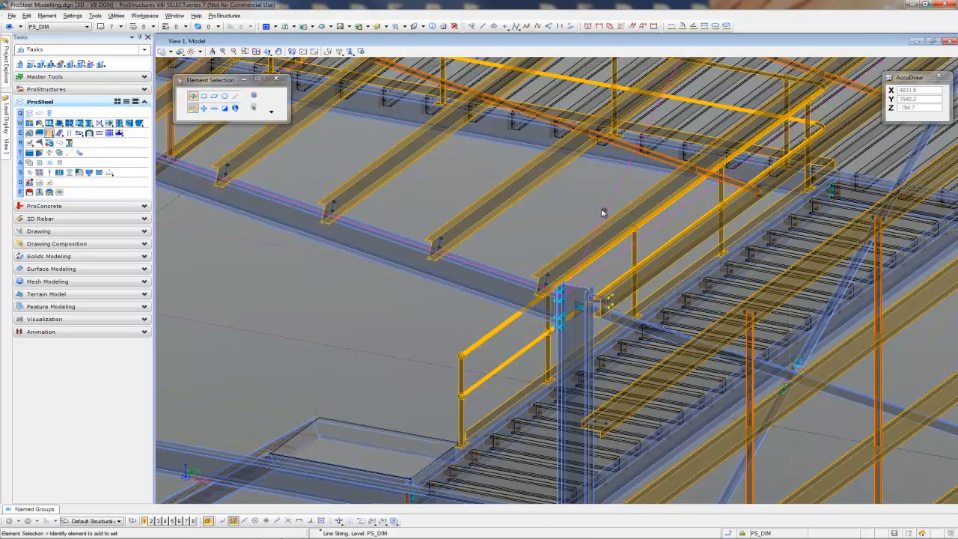
pyautogui.keyDown('shift'); pyautogui.moveTo(449, 254); pyautogui.dragTo(464, 273, button='middle'); pyautogui.keyUp('shift')
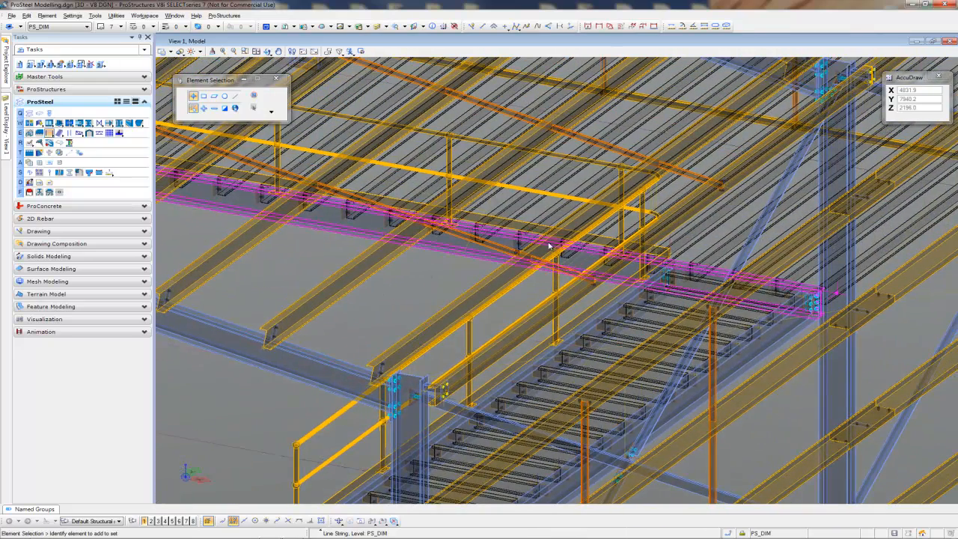
pyautogui.scroll(5, 658, 195)
pyautogui.scroll(-3, 671, 208)
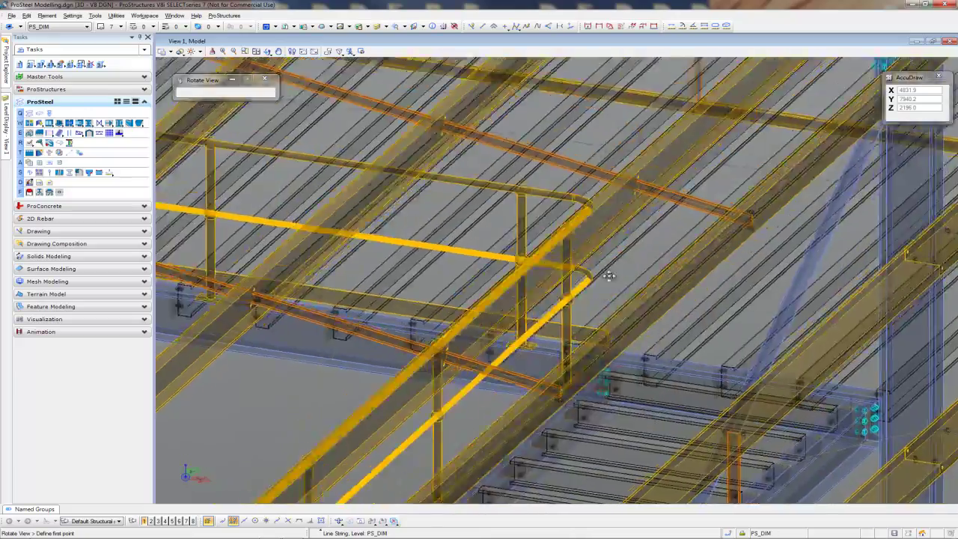
pyautogui.moveTo(673, 225)
pyautogui.keyDown('shift'); pyautogui.mouseDown(button='middle')
pyautogui.moveTo(629, 276)
pyautogui.moveTo(437, 356)
pyautogui.moveTo(550, 316)
pyautogui.mouseUp(button='middle'); pyautogui.keyUp('shift')
pyautogui.scroll(-3, 524, 314)
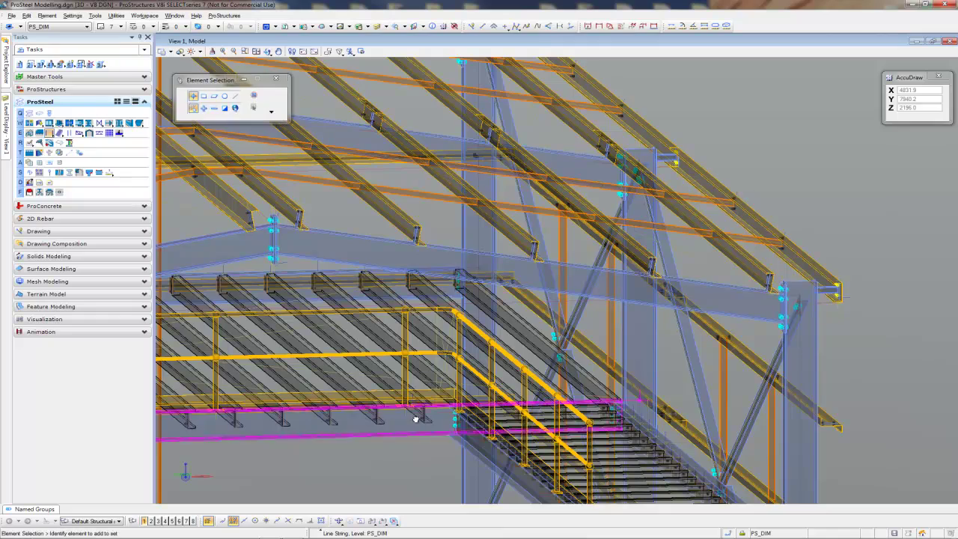
pyautogui.scroll(4, 550, 315)
pyautogui.moveTo(569, 321); pyautogui.dragTo(627, 340, button='middle')
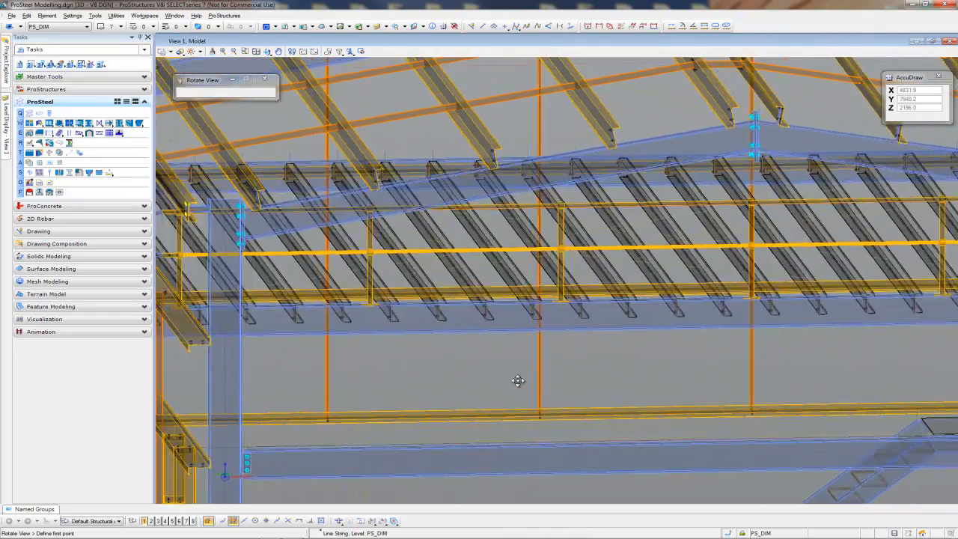
pyautogui.moveTo(535, 378)
pyautogui.keyDown('shift'); pyautogui.mouseDown(button='middle')
pyautogui.moveTo(476, 379)
pyautogui.moveTo(424, 404)
pyautogui.mouseUp(button='middle'); pyautogui.keyUp('shift')
pyautogui.scroll(-5, 449, 359)
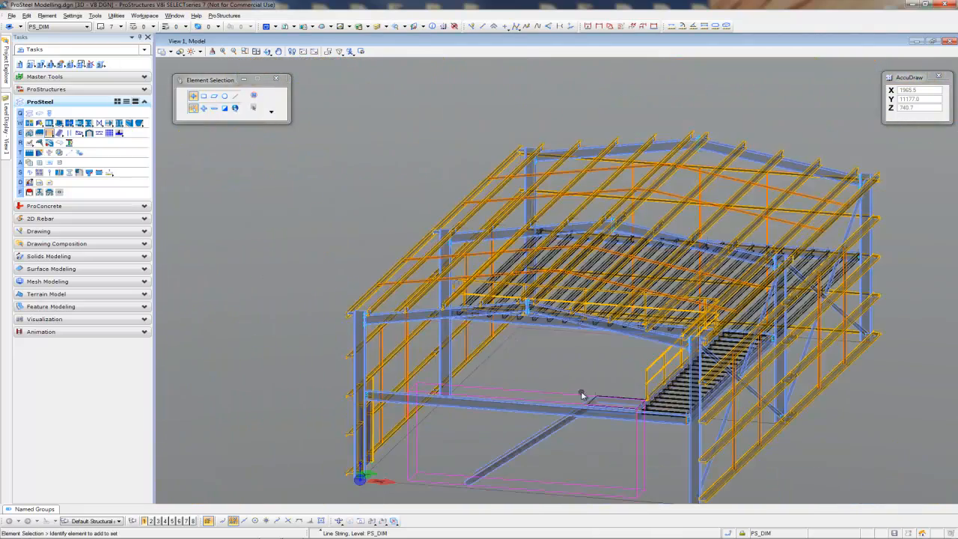
pyautogui.scroll(-2, 479, 352)
pyautogui.rightClick(511, 382)
pyautogui.scroll(6, 511, 382)
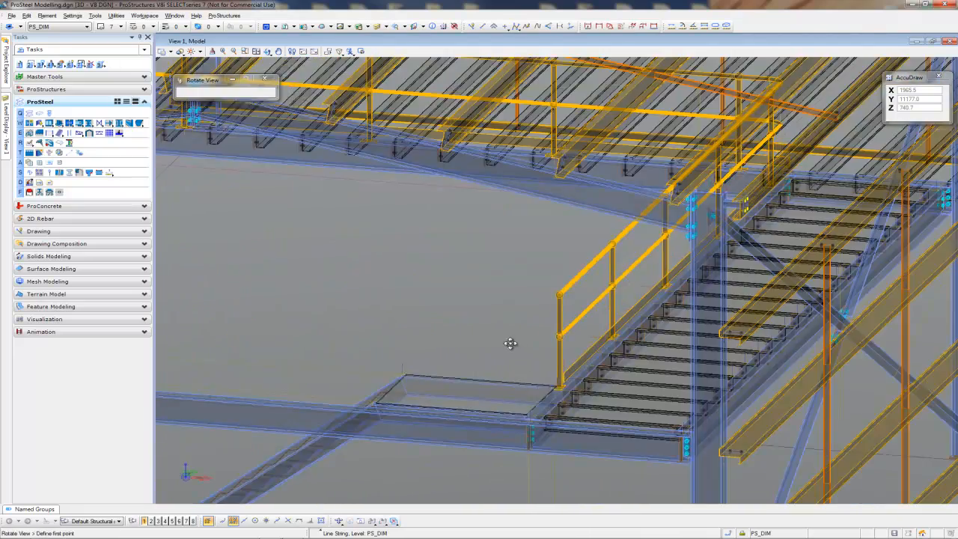
pyautogui.scroll(3, 511, 344)
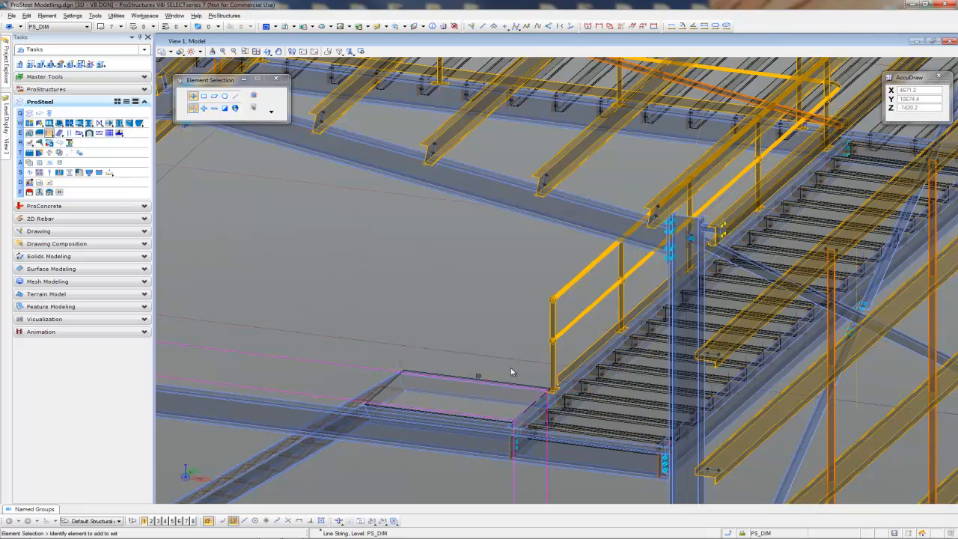
pyautogui.scroll(-4, 471, 369)
pyautogui.scroll(-2, 471, 369)
pyautogui.scroll(-2, 478, 374)
# Step: Add a Standard Handrail supported on the stair stringer running down from the landing
pyautogui.moveTo(499, 426)
pyautogui.keyDown('shift'); pyautogui.mouseDown(button='middle')
pyautogui.moveTo(740, 426)
pyautogui.moveTo(718, 430)
pyautogui.mouseUp(button='middle'); pyautogui.keyUp('shift')
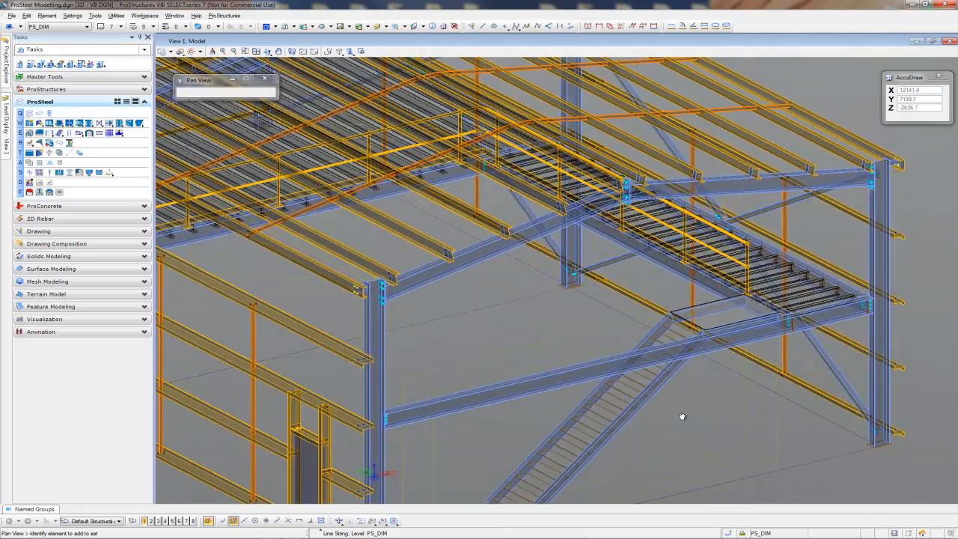
pyautogui.moveTo(658, 410); pyautogui.dragTo(532, 412, button='middle')
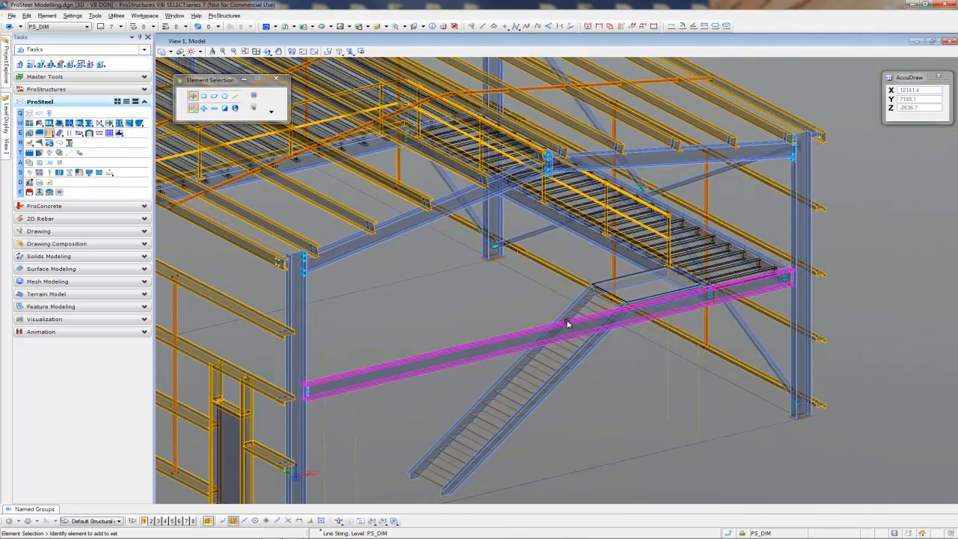
pyautogui.moveTo(627, 406)
pyautogui.mouseDown(button='middle')
pyautogui.moveTo(515, 348)
pyautogui.moveTo(585, 373)
pyautogui.moveTo(568, 322)
pyautogui.mouseUp(button='middle')
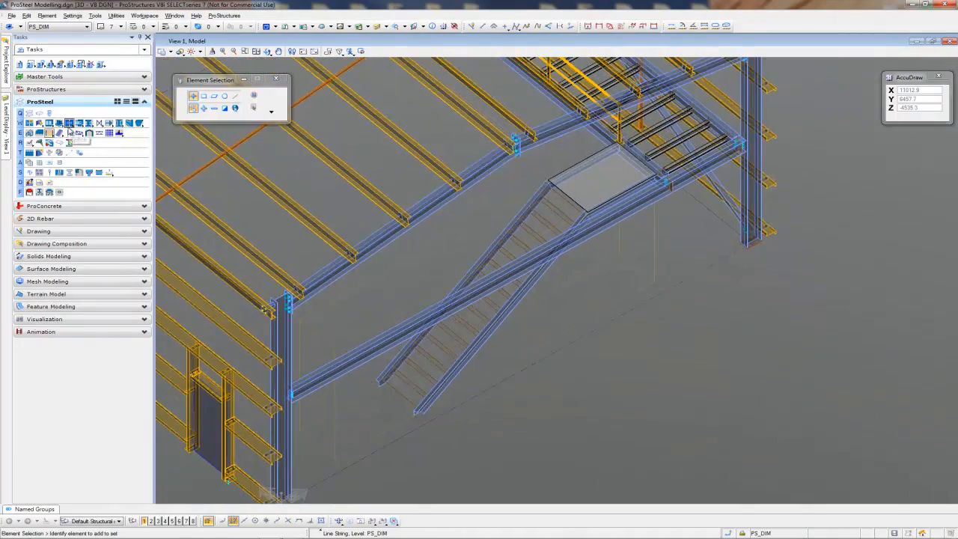
pyautogui.click(49, 135)
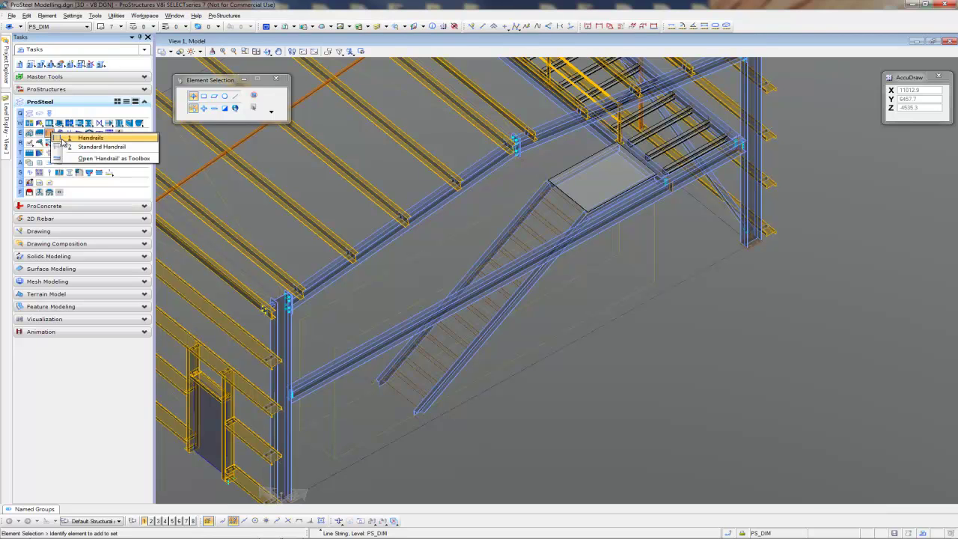
pyautogui.click(101, 146)
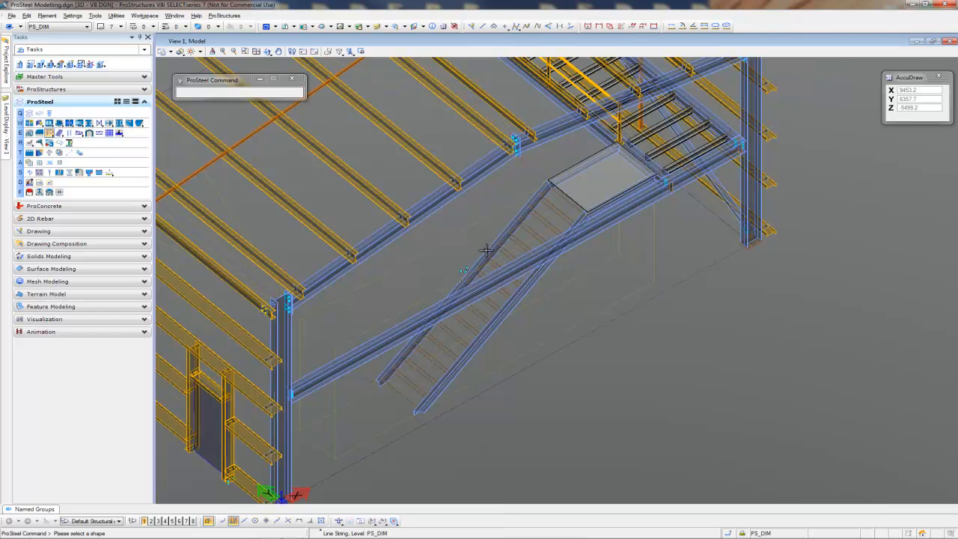
pyautogui.scroll(6, 544, 156)
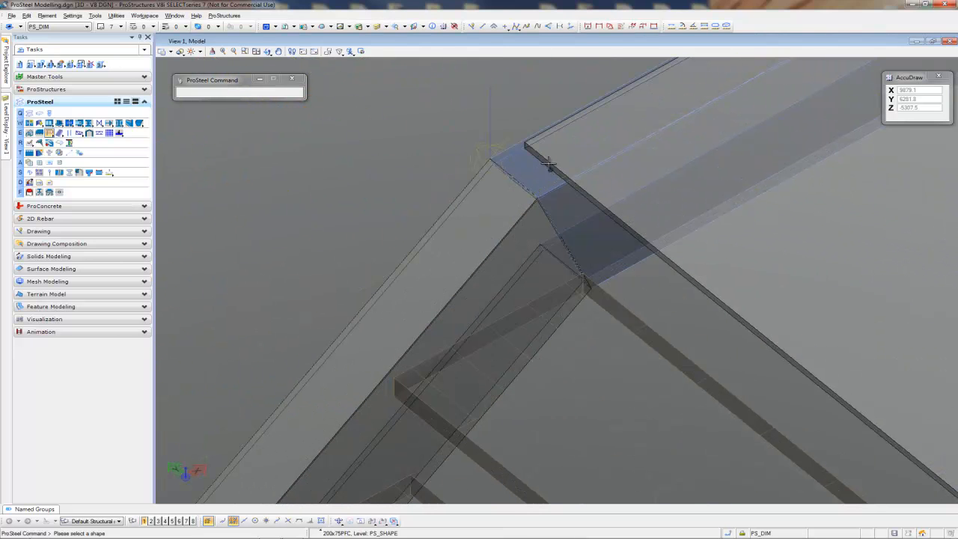
pyautogui.click(517, 142)
pyautogui.scroll(-6, 494, 179)
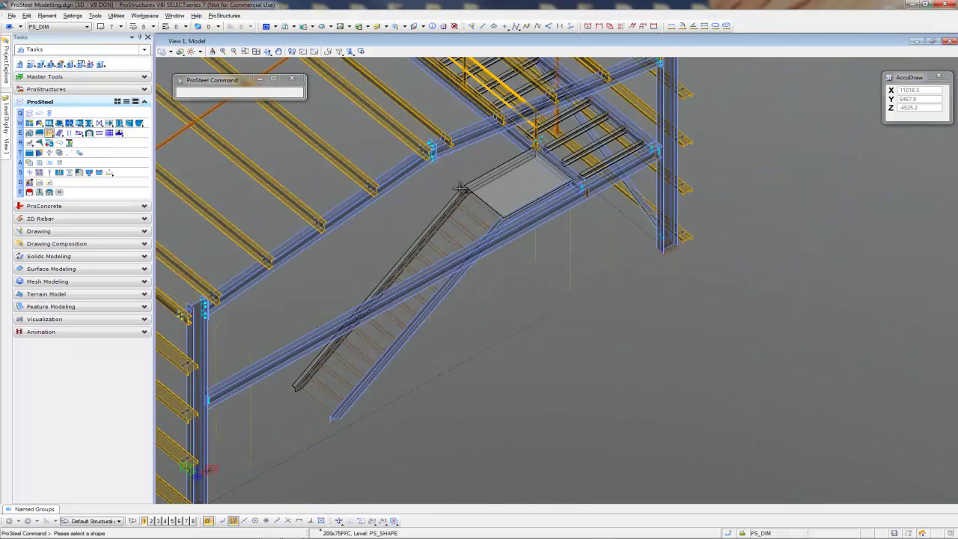
pyautogui.click(616, 303)
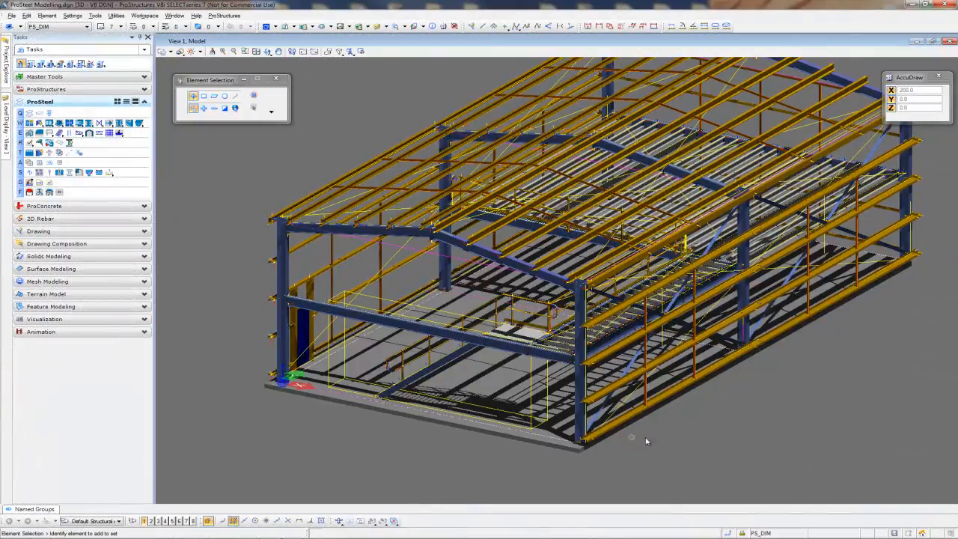
# Step: Switch the view display style to Transparent Modeling
pyautogui.keyDown('shift'); pyautogui.moveTo(653, 440); pyautogui.dragTo(688, 434, button='middle'); pyautogui.keyUp('shift')
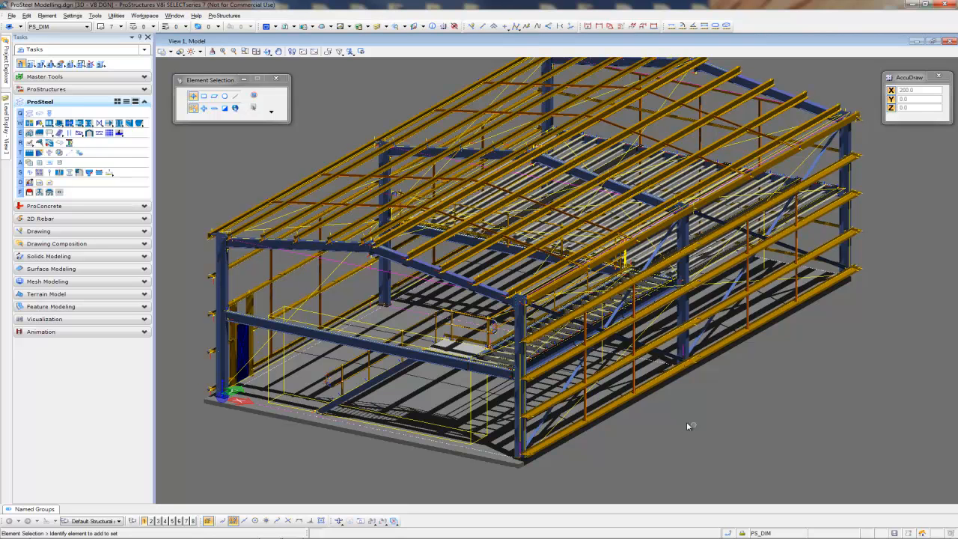
pyautogui.click(201, 51)
pyautogui.click(251, 94)
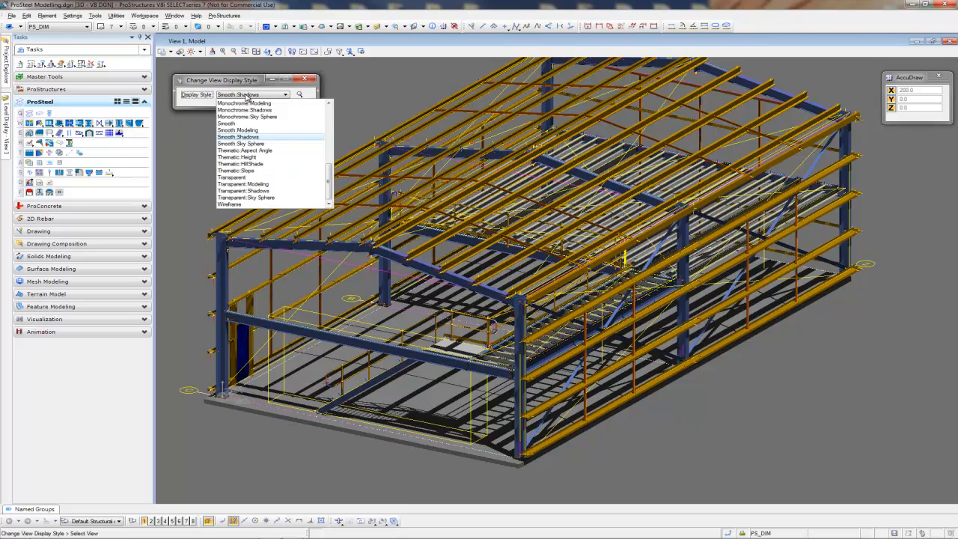
pyautogui.click(243, 184)
pyautogui.click(343, 446)
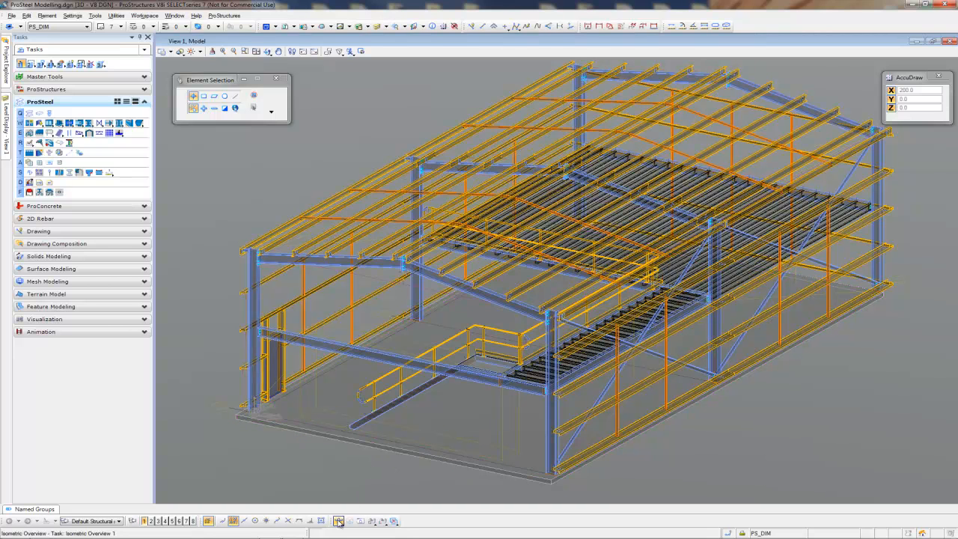
pyautogui.keyDown('shift'); pyautogui.moveTo(364, 484); pyautogui.dragTo(424, 486, button='middle'); pyautogui.keyUp('shift')
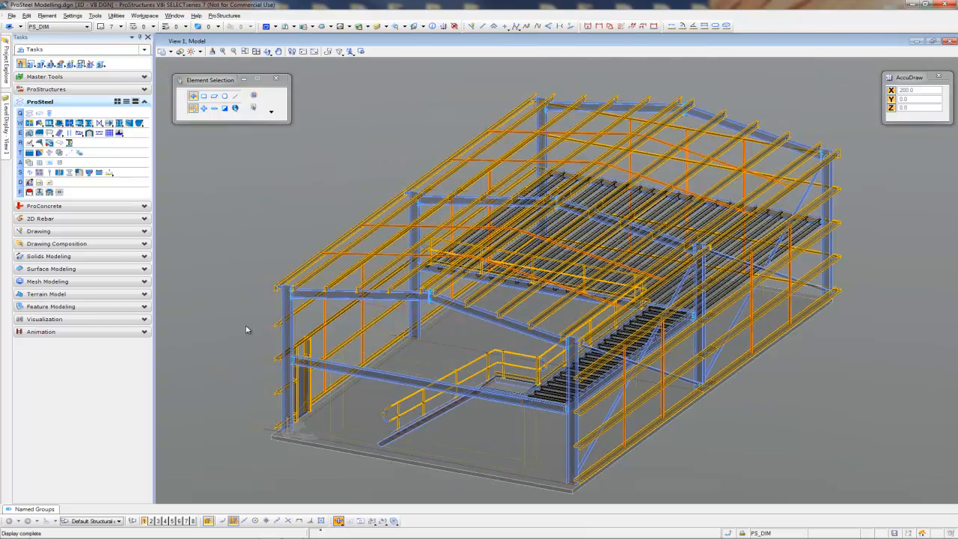
pyautogui.scroll(1, 246, 329)
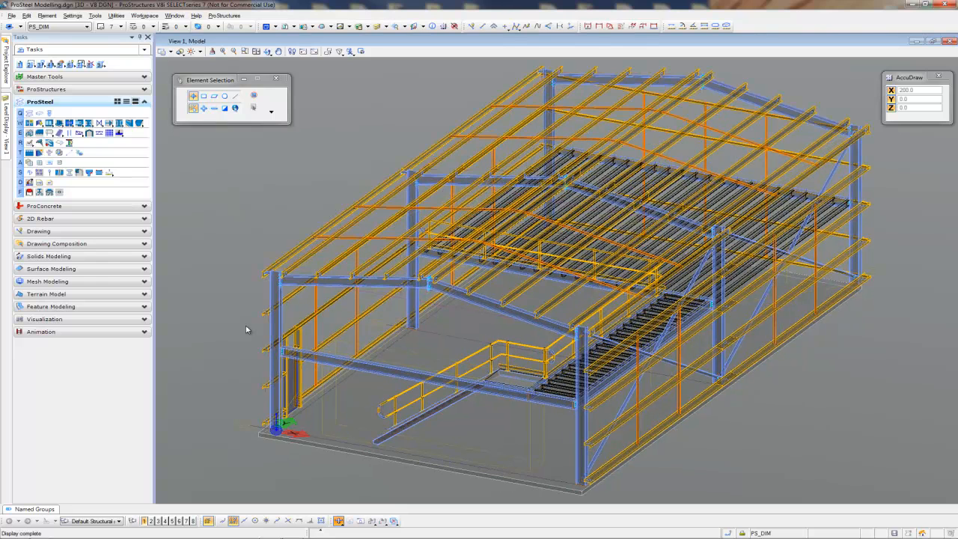